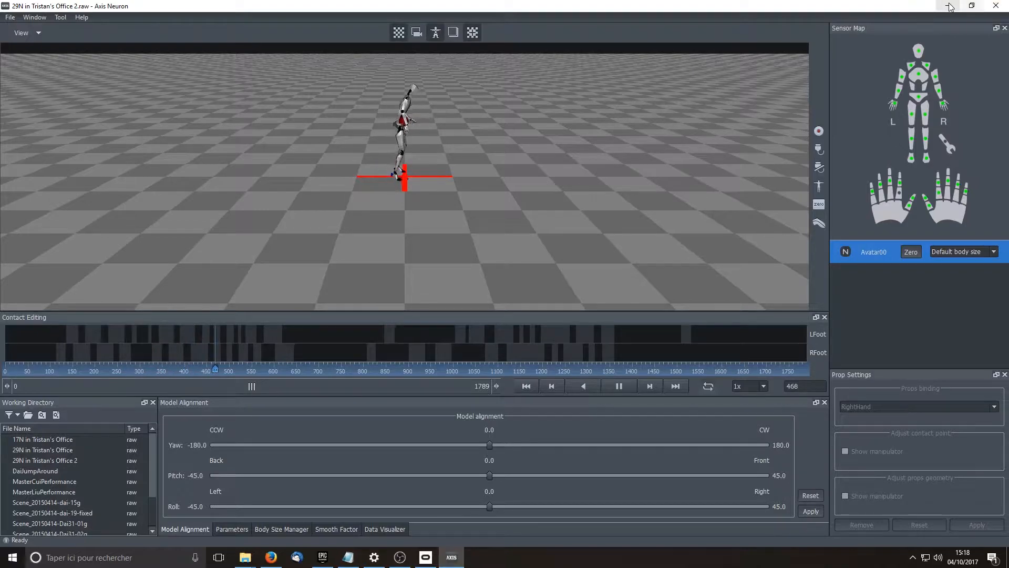
# Leave Axis Neuron and examine the features and available download versions on the Perception Neuron Unreal Plugin page in Firefox.
pyautogui.click(996, 6)
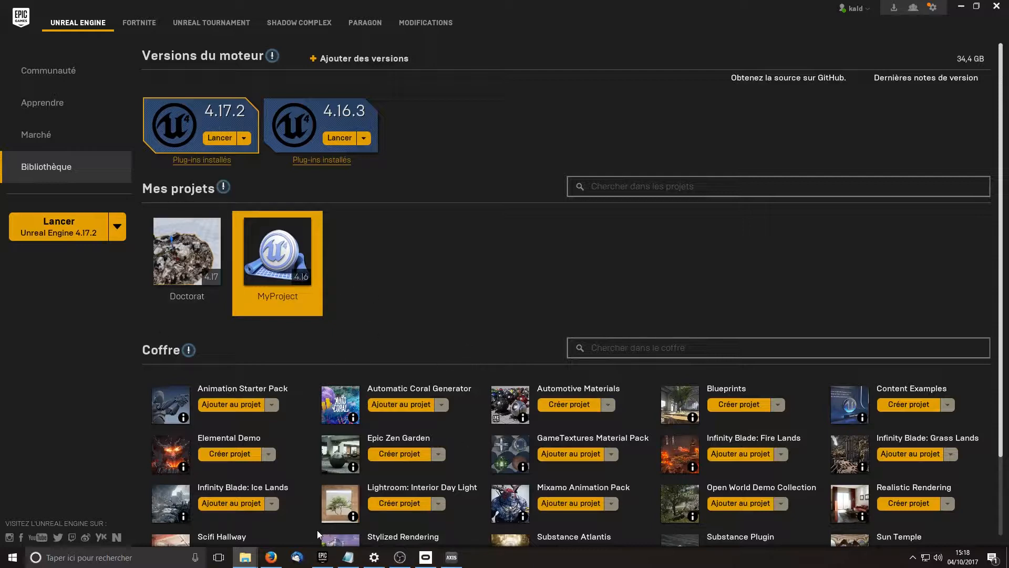
pyautogui.click(273, 558)
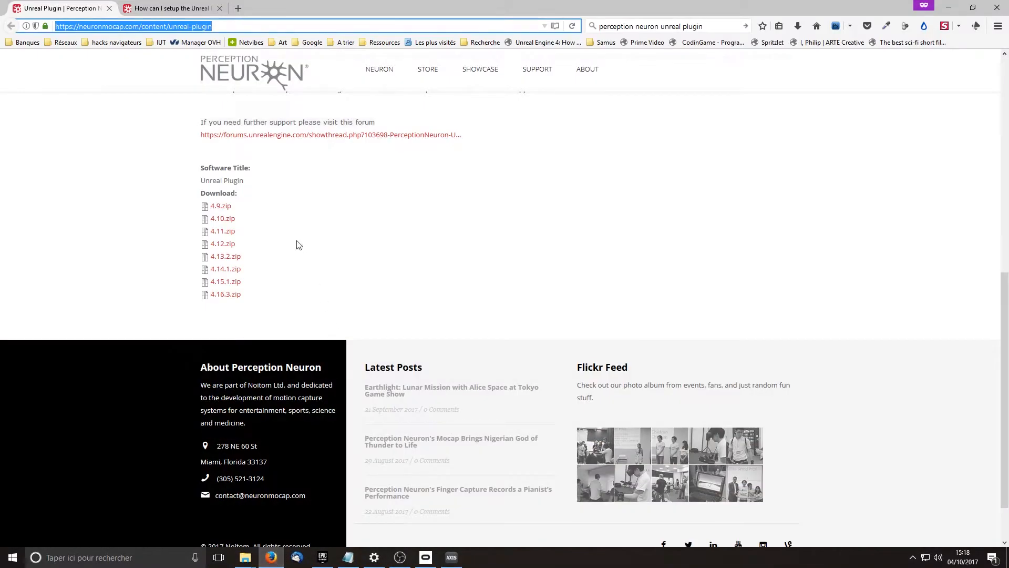
pyautogui.scroll(5, 289, 263)
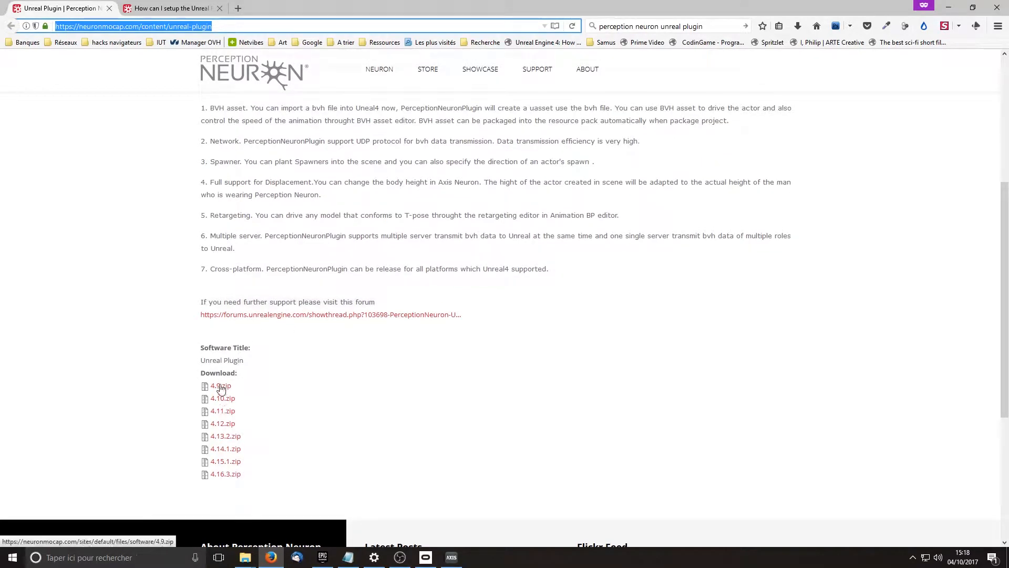
pyautogui.scroll(5, 224, 394)
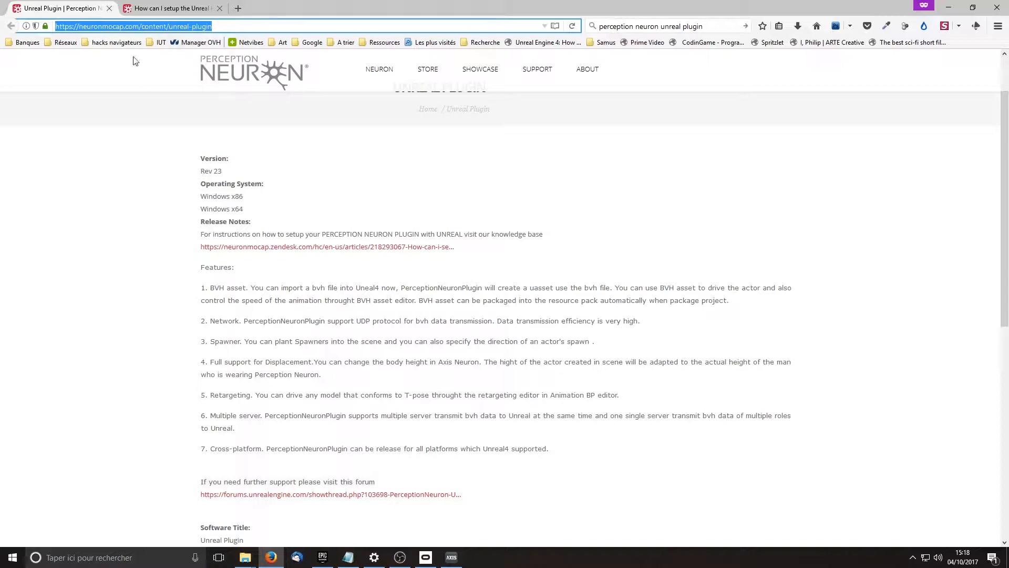
pyautogui.scroll(-5, 210, 366)
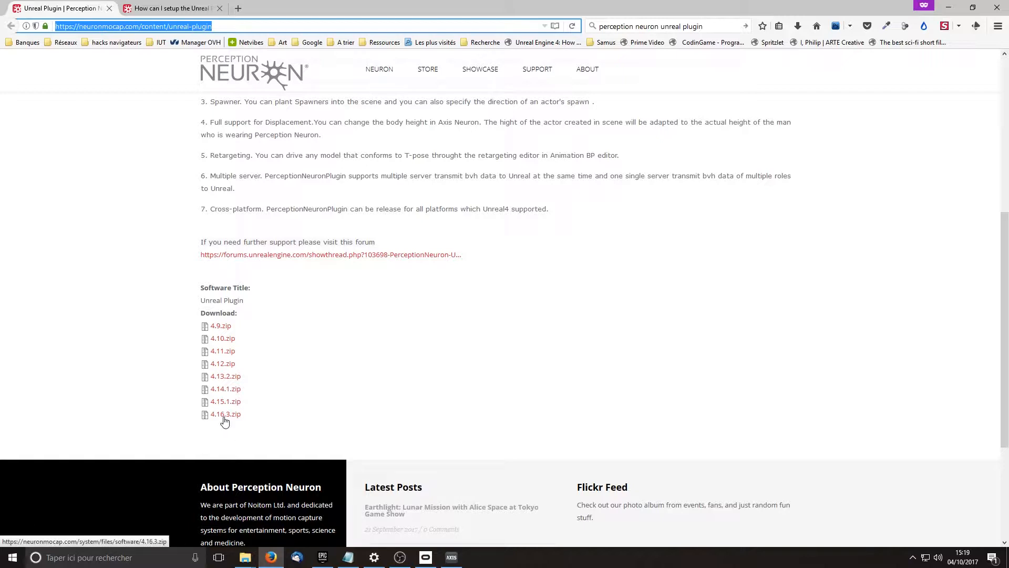
# Launch Unreal Engine 4.16.3 from the Epic Games Launcher and choose the Virtual Reality Blueprint template for a new project.
pyautogui.click(323, 557)
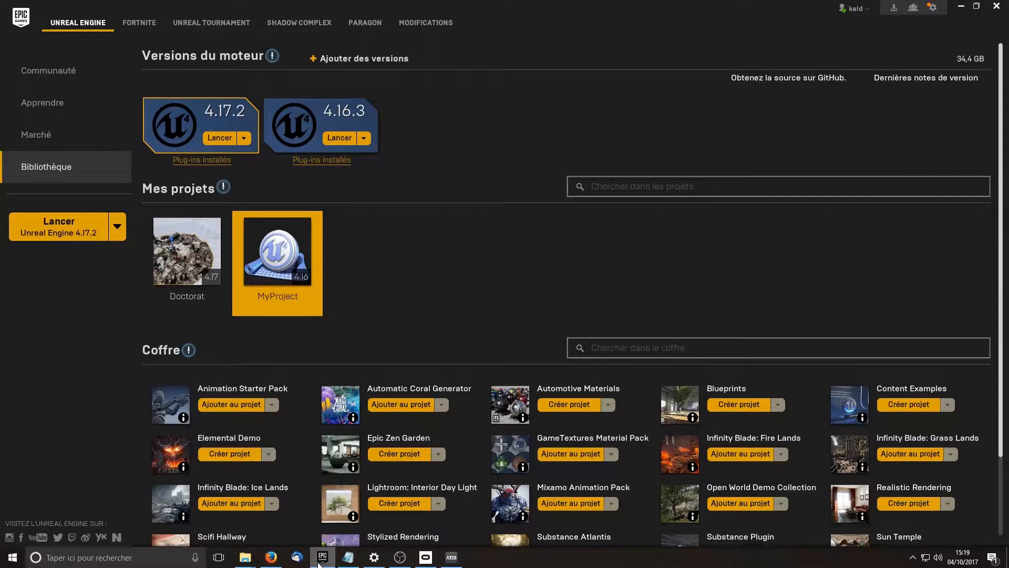
pyautogui.click(337, 137)
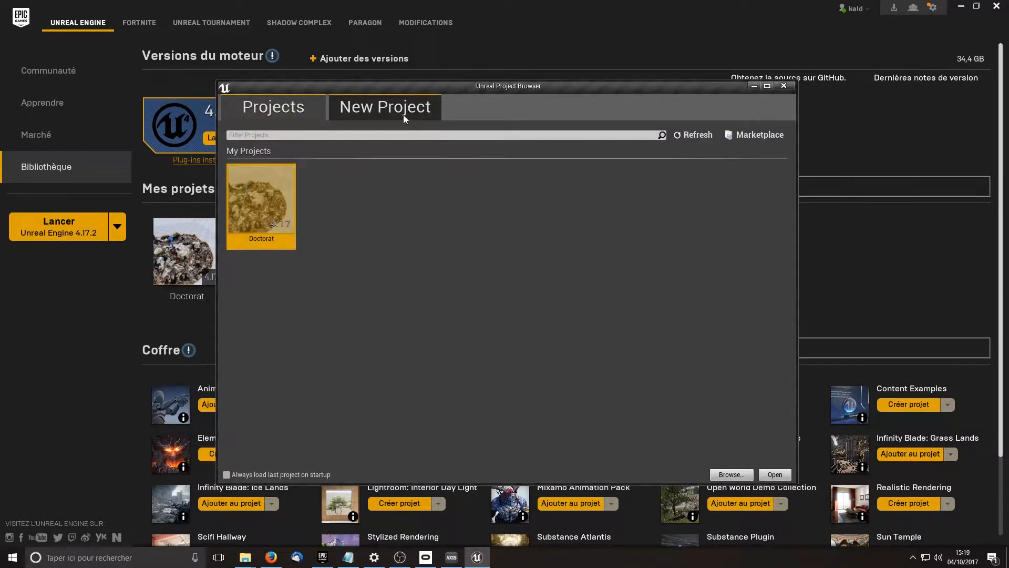
pyautogui.click(404, 118)
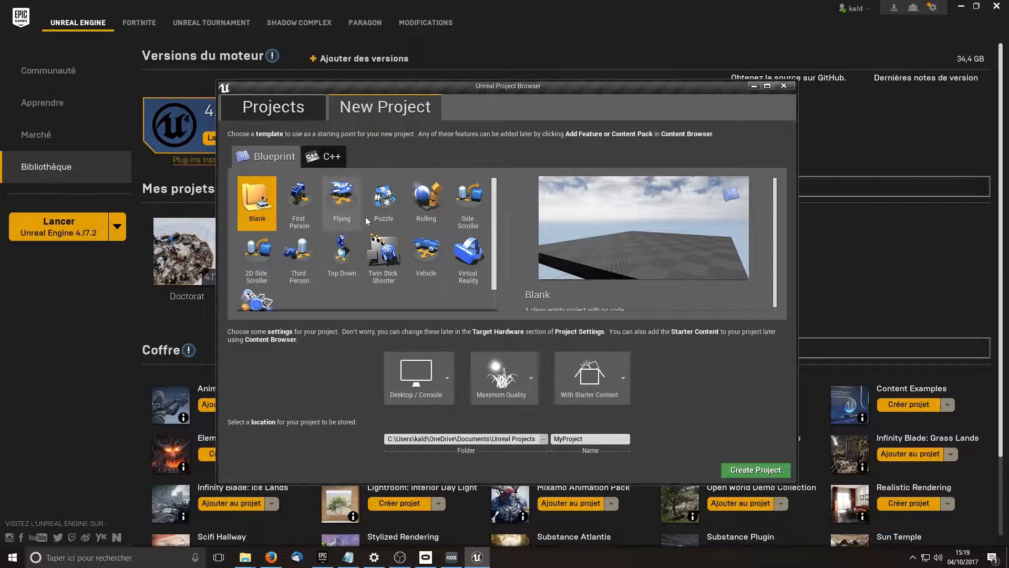
pyautogui.click(457, 264)
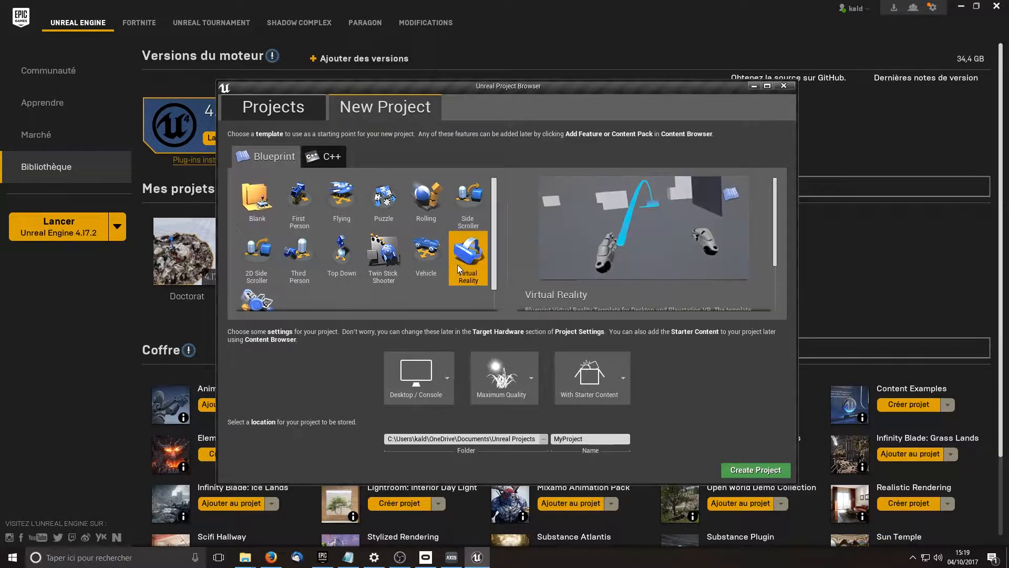
# Browse for the project location and go to the existing Unreal folder on the Stockage (E:) drive.
pyautogui.click(543, 439)
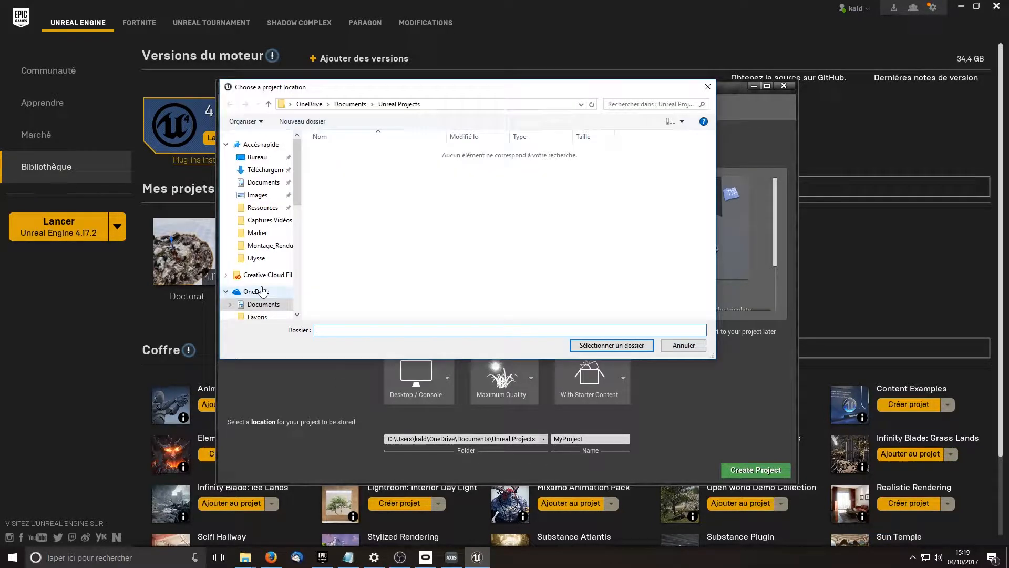
pyautogui.scroll(-5, 268, 284)
pyautogui.scroll(3, 281, 266)
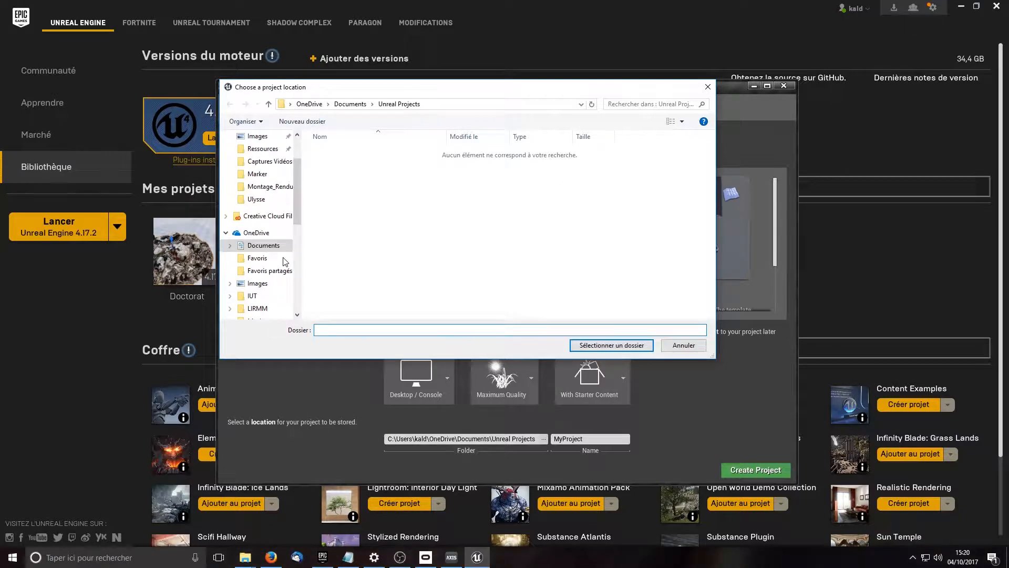
pyautogui.scroll(2, 283, 262)
pyautogui.click(278, 208)
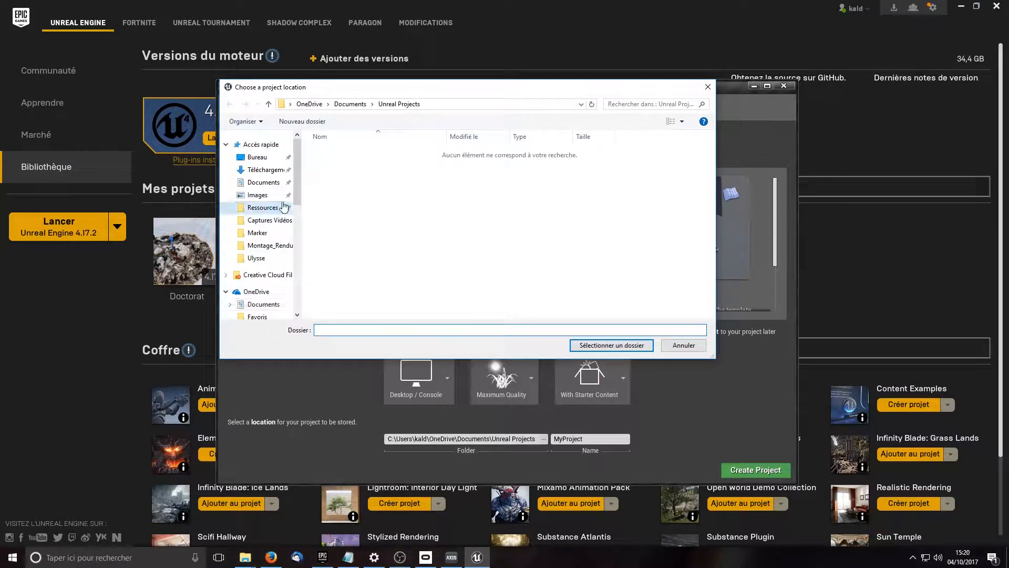
pyautogui.click(382, 104)
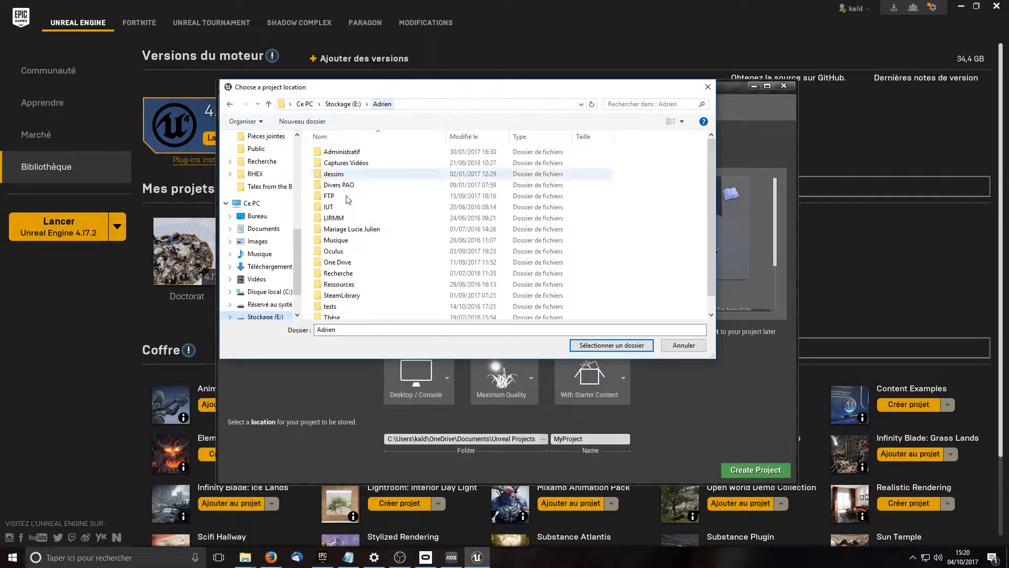
pyautogui.scroll(-1, 330, 306)
pyautogui.doubleClick(332, 313)
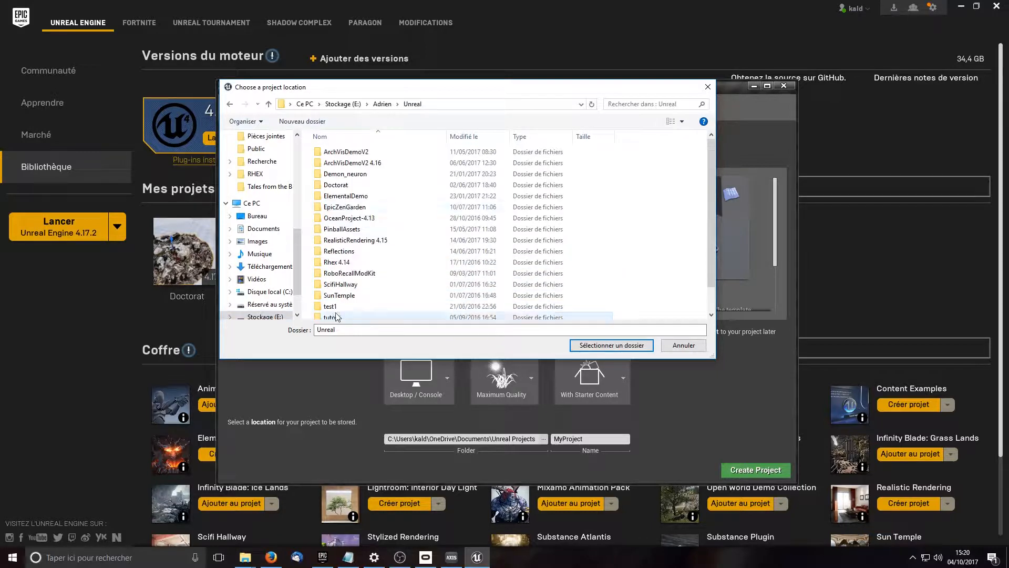
pyautogui.click(349, 329)
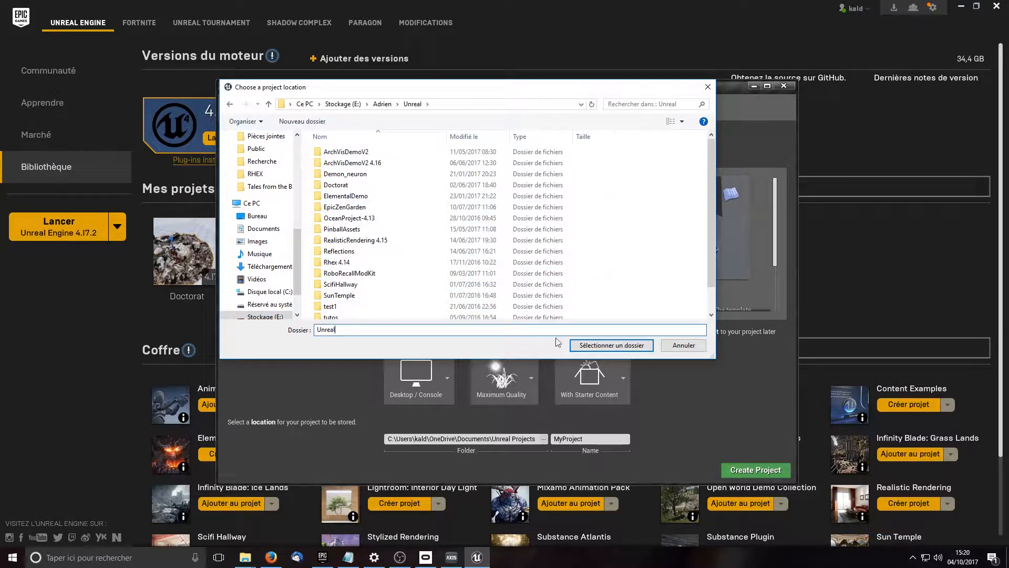
# Create a folder named DemoMocap inside the Unreal folder and select it as the project location.
pyautogui.rightClick(605, 273)
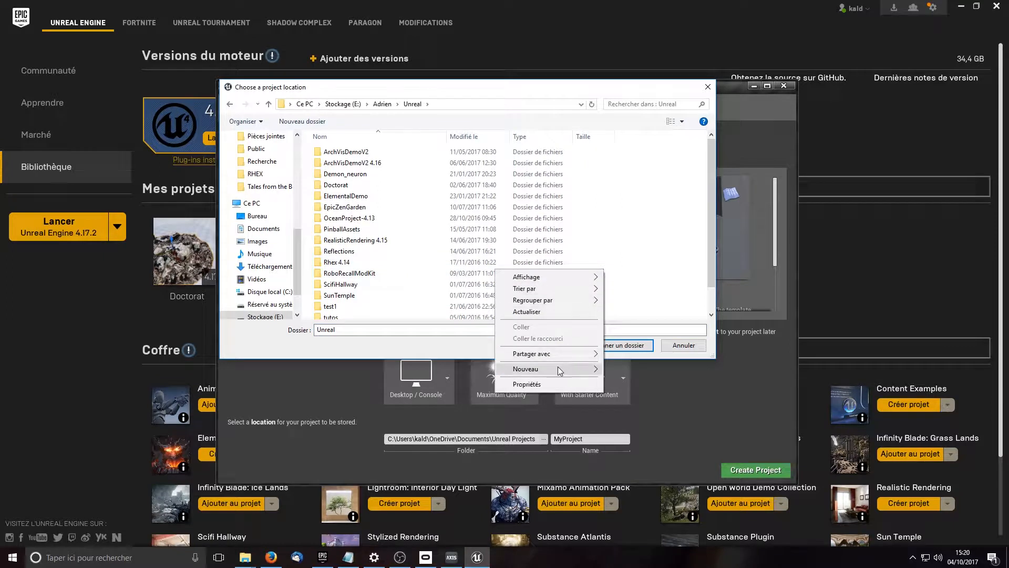
pyautogui.moveTo(546, 370)
pyautogui.click(419, 371)
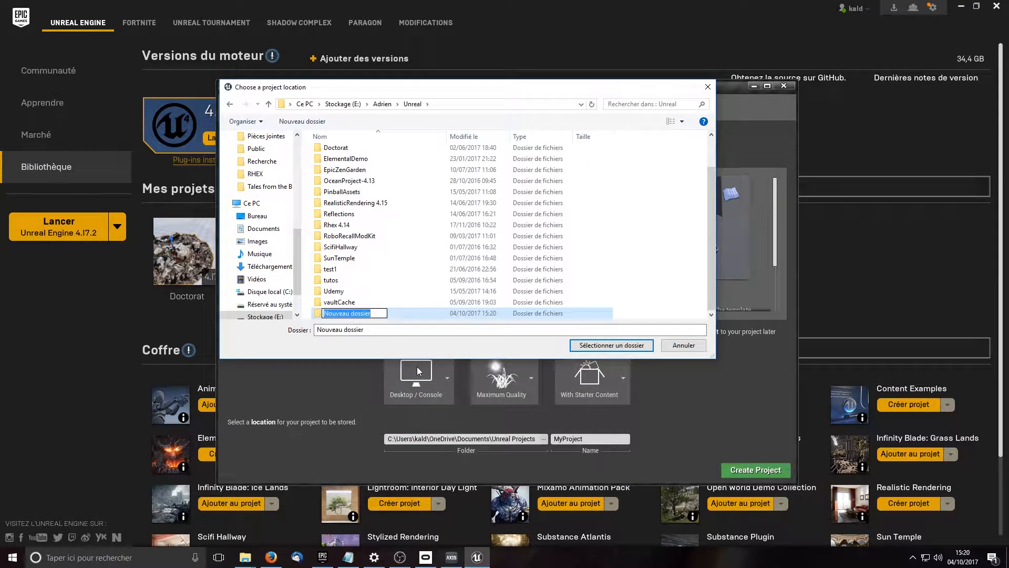
pyautogui.write('DemoMocap')
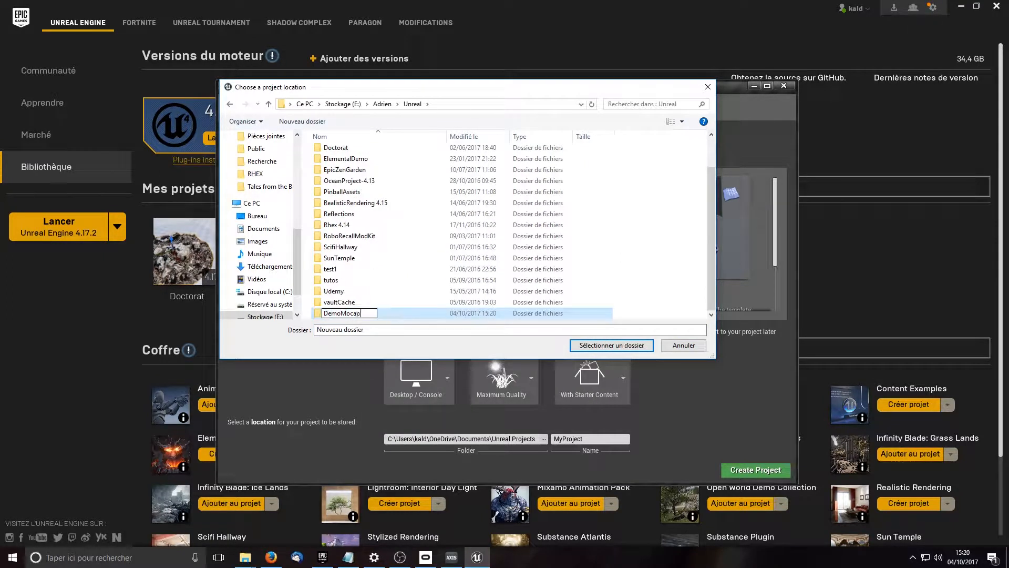
pyautogui.press('Return')
pyautogui.doubleClick(326, 314)
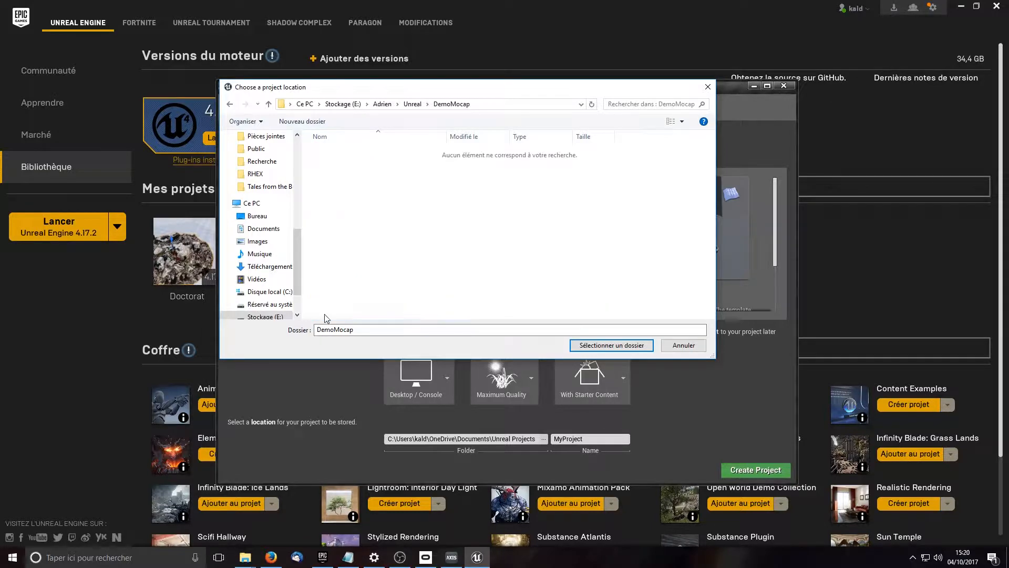
pyautogui.click(611, 346)
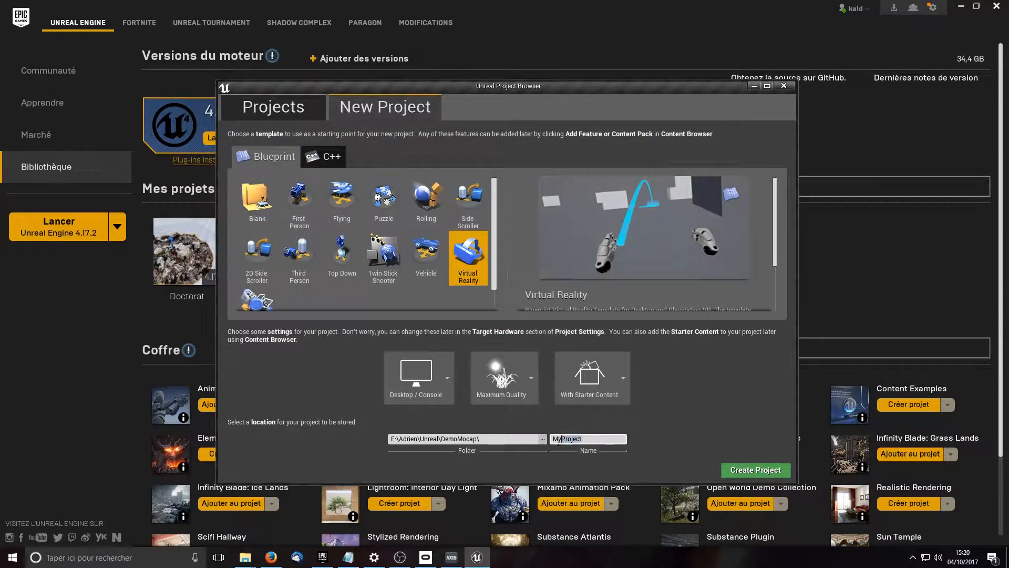
# Name the new project DemoMocap and create it.
pyautogui.write('Demo')
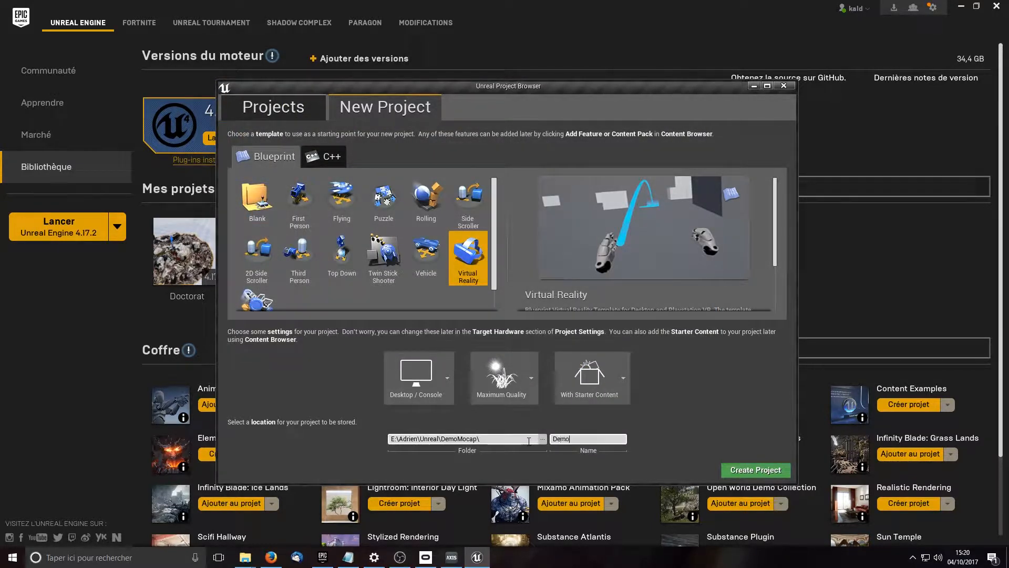
pyautogui.write('Mocap')
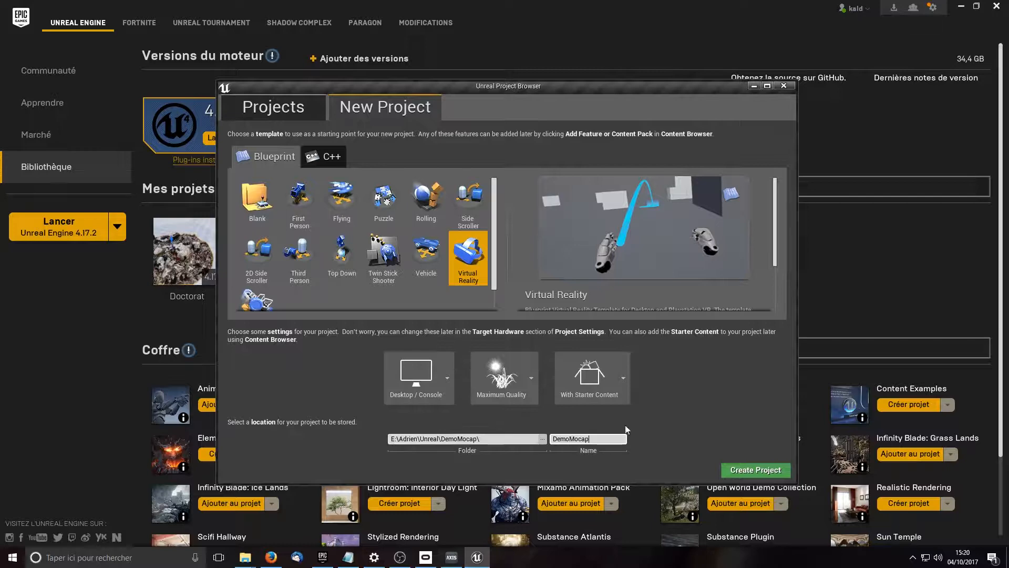
pyautogui.click(738, 471)
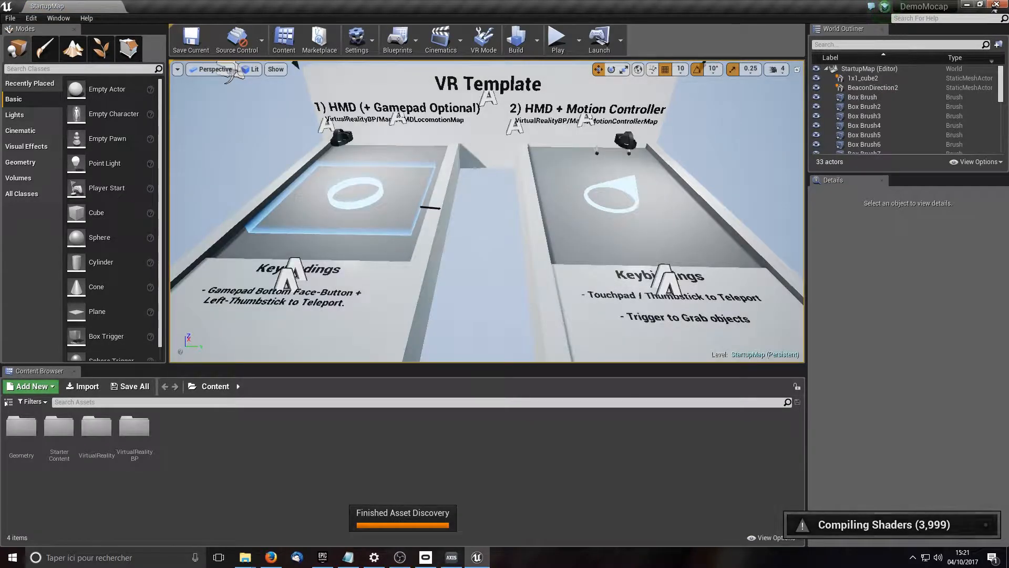
# Close the Unreal editor and open the inner DemoMocap project folder in File Explorer.
pyautogui.click(995, 5)
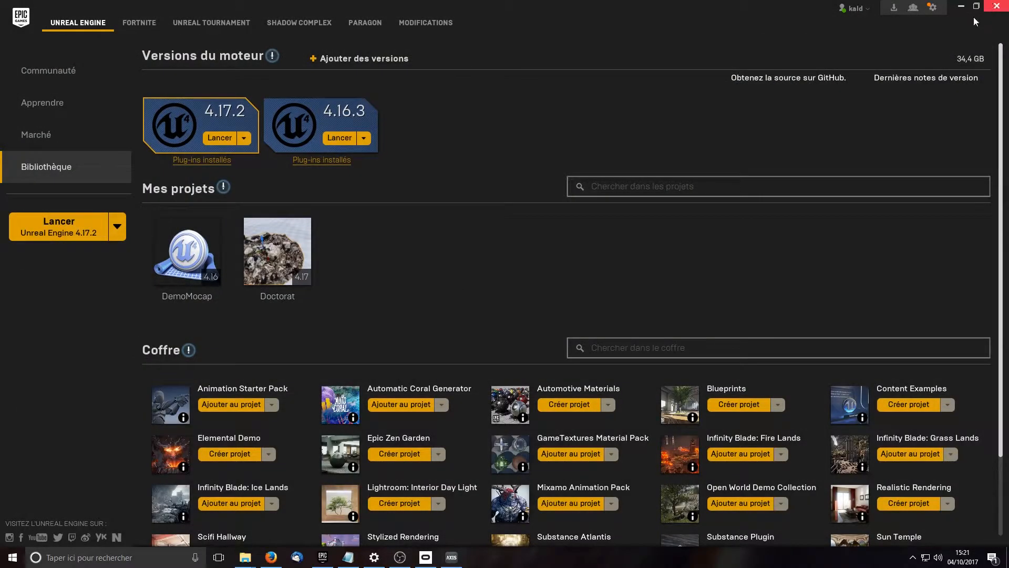
pyautogui.moveTo(245, 557)
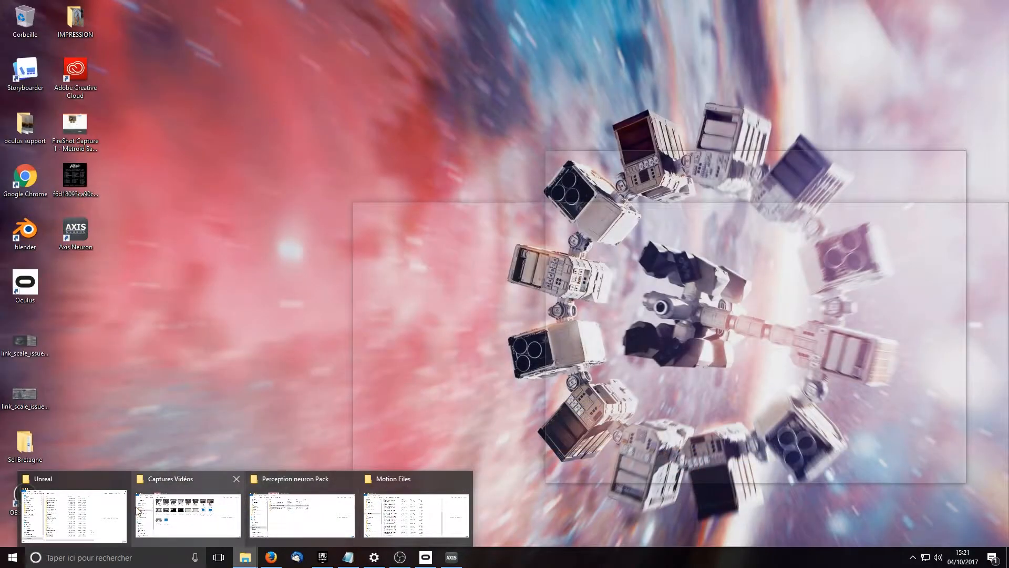
pyautogui.click(73, 513)
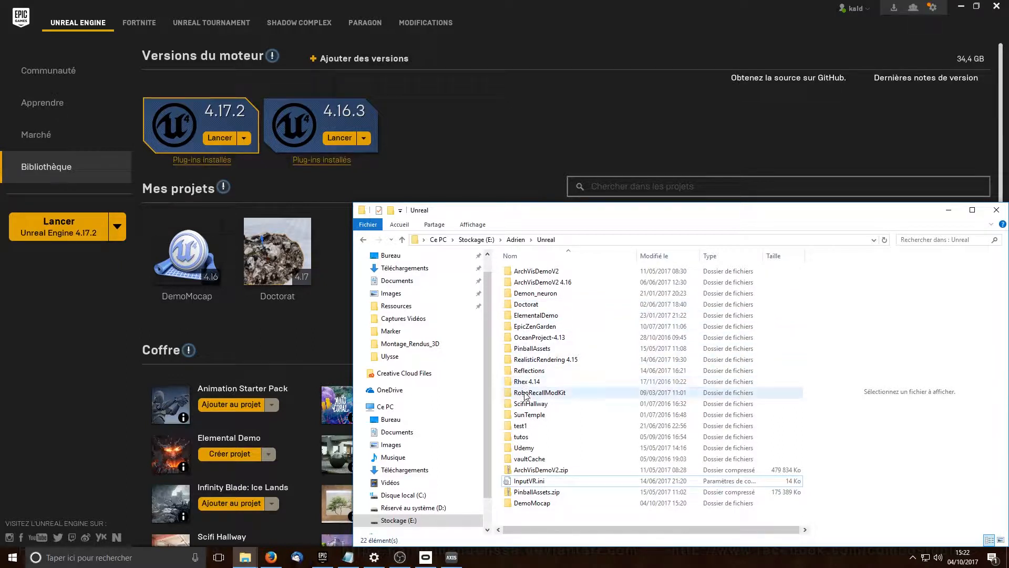
pyautogui.doubleClick(549, 503)
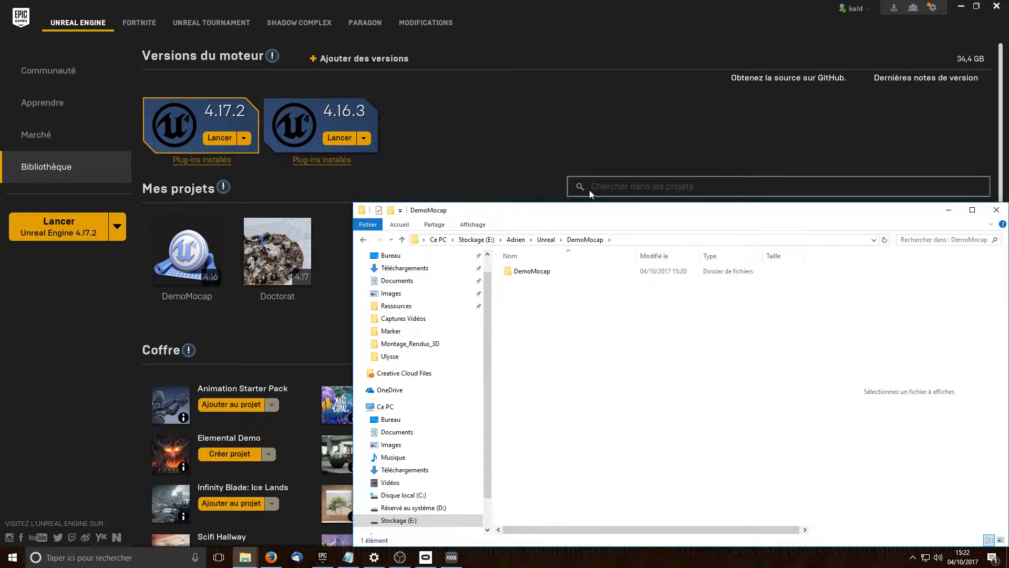
pyautogui.moveTo(577, 205); pyautogui.dragTo(577, 128)
pyautogui.doubleClick(525, 194)
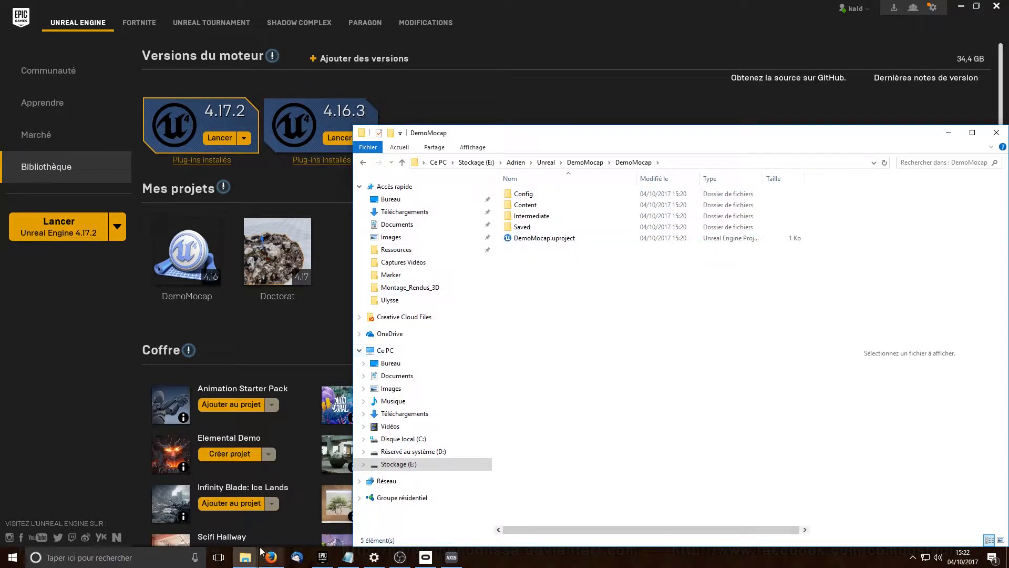
# Create a folder named Plugins in the DemoMocap project folder, next to the DemoMocap.uproject file.
pyautogui.rightClick(592, 304)
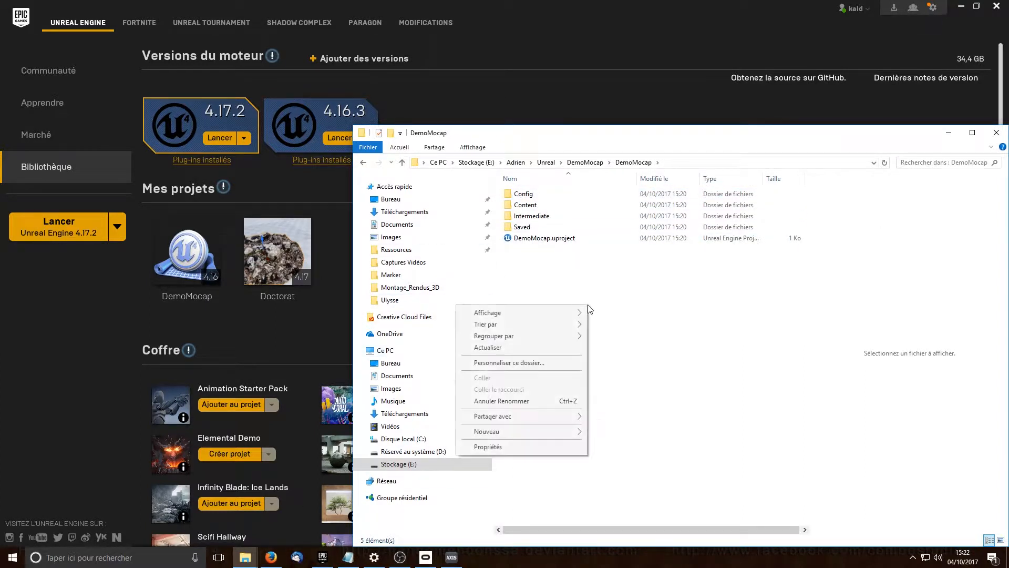
pyautogui.moveTo(522, 430)
pyautogui.click(446, 433)
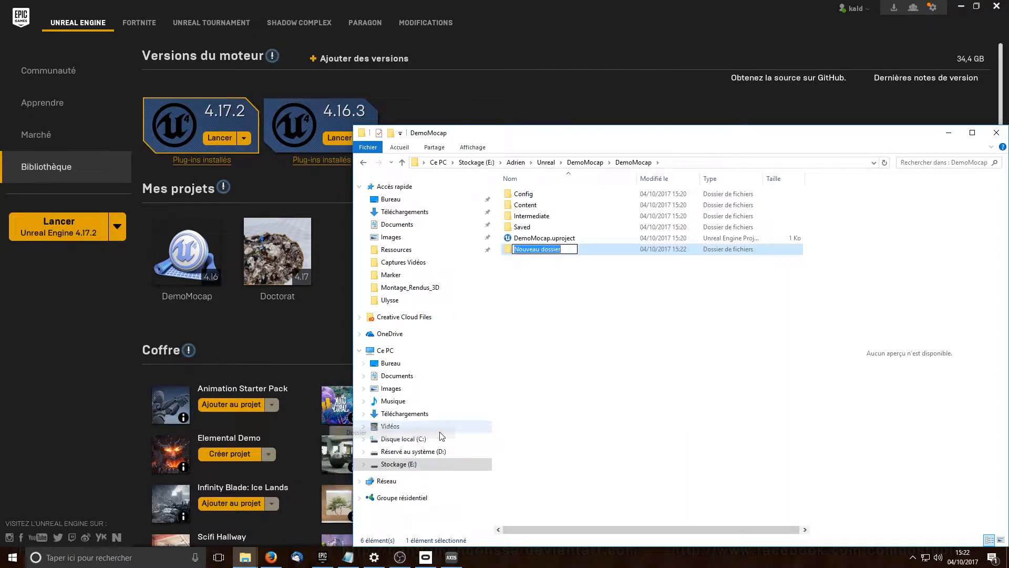
pyautogui.write('Plu')
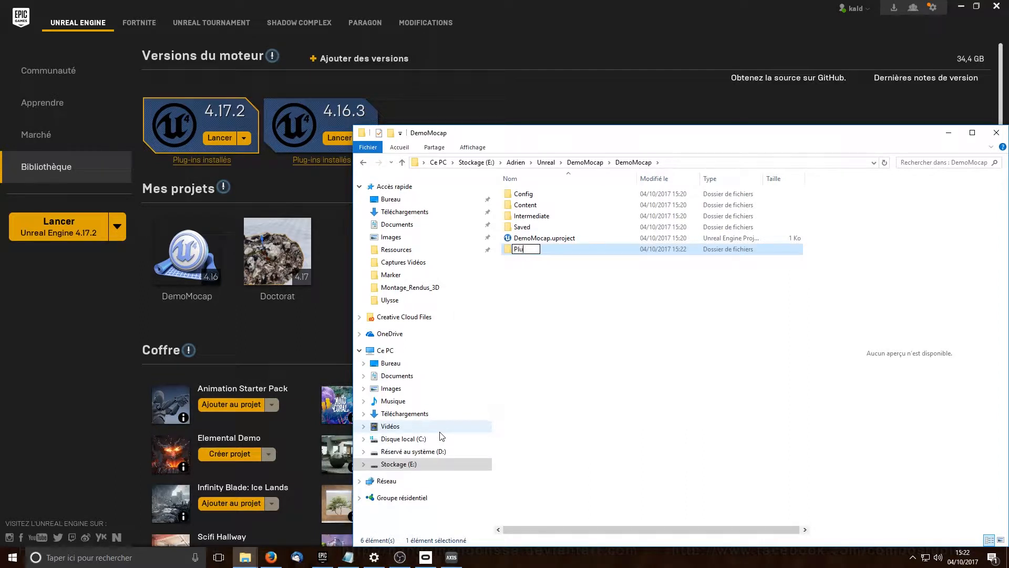
pyautogui.write('gins')
pyautogui.click(552, 344)
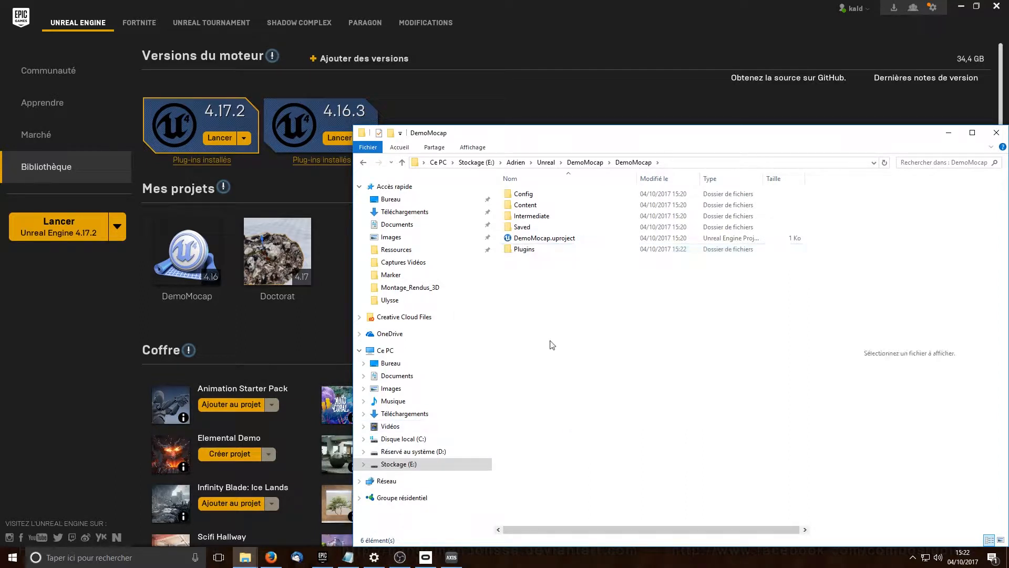
# Copy the PerceptionNeuron folder from the 4.16.3 download in Perception neuron Pack into the project's Plugins folder, and put the Explorer windows away.
pyautogui.doubleClick(505, 251)
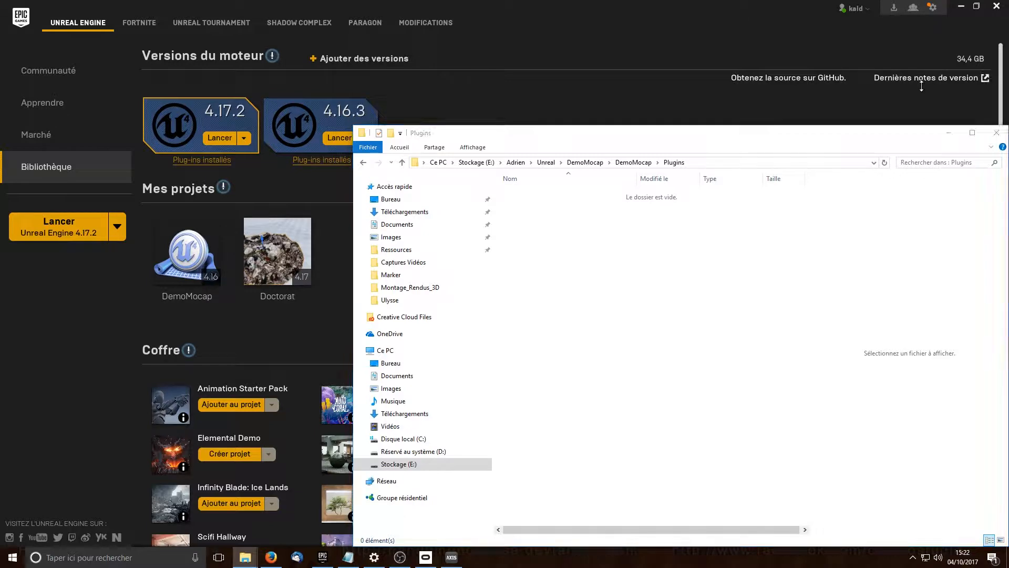
pyautogui.moveTo(1008, 79); pyautogui.dragTo(376, 183)
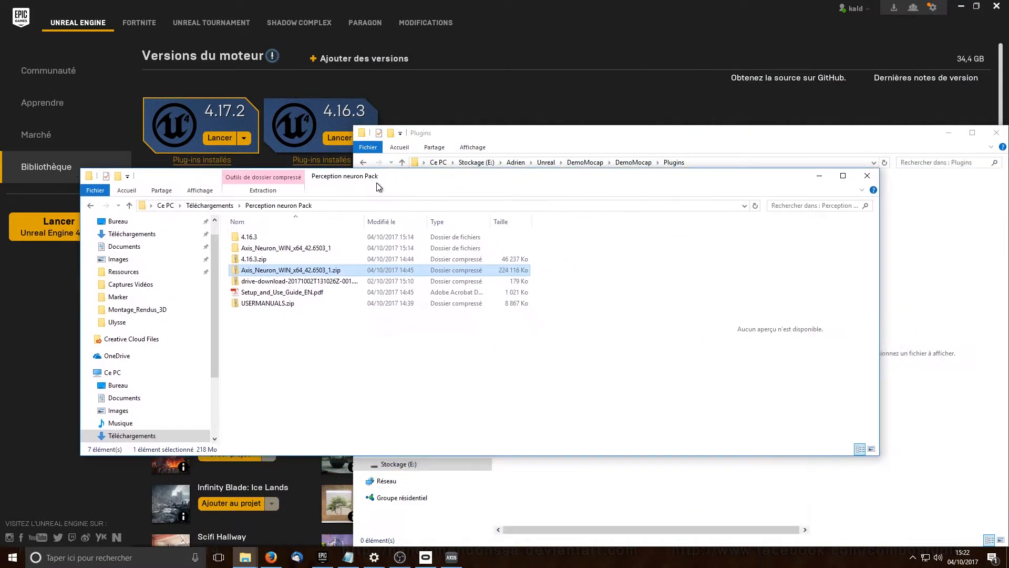
pyautogui.doubleClick(250, 238)
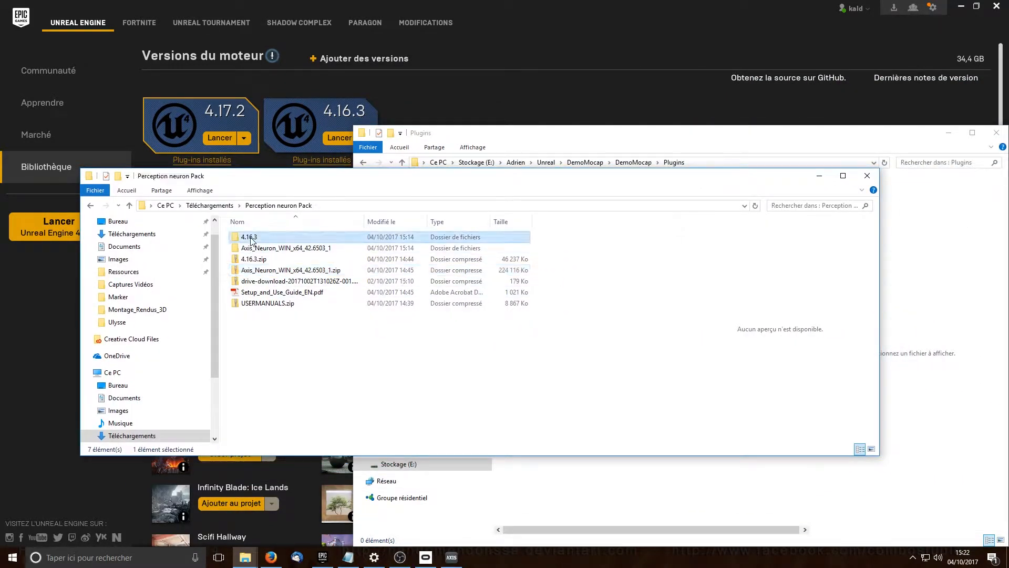
pyautogui.doubleClick(250, 237)
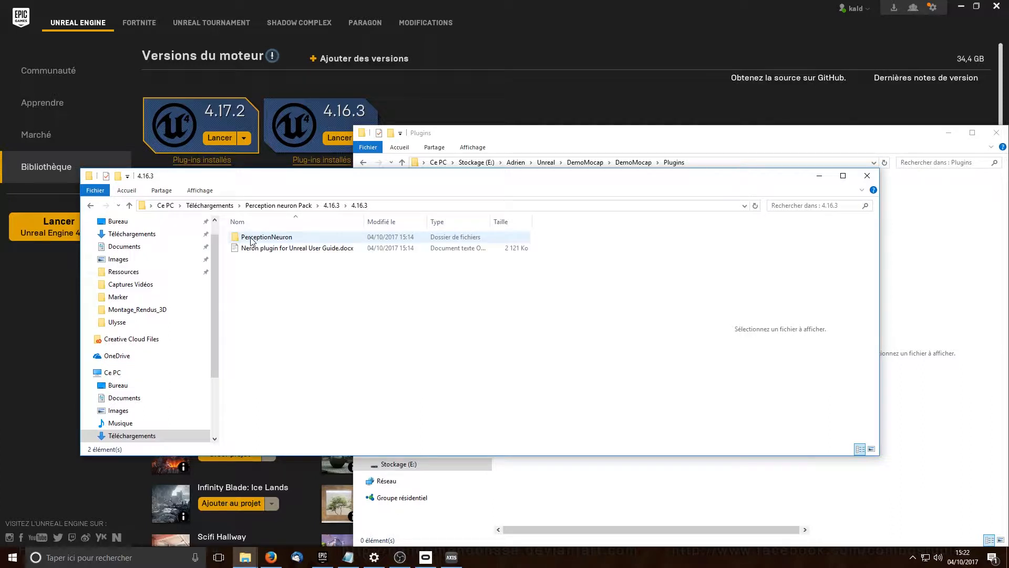
pyautogui.moveTo(252, 239); pyautogui.dragTo(611, 488)
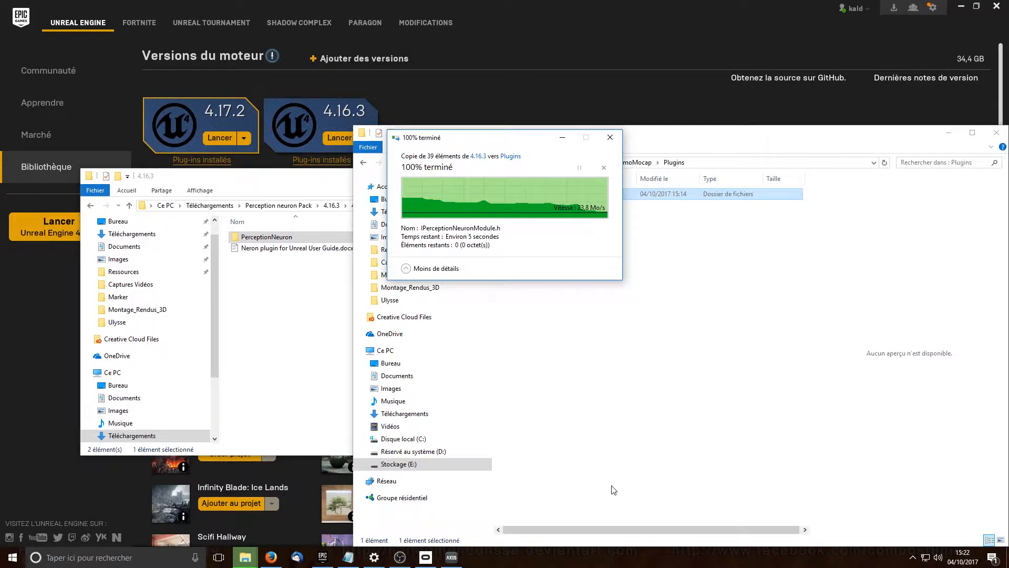
pyautogui.click(949, 133)
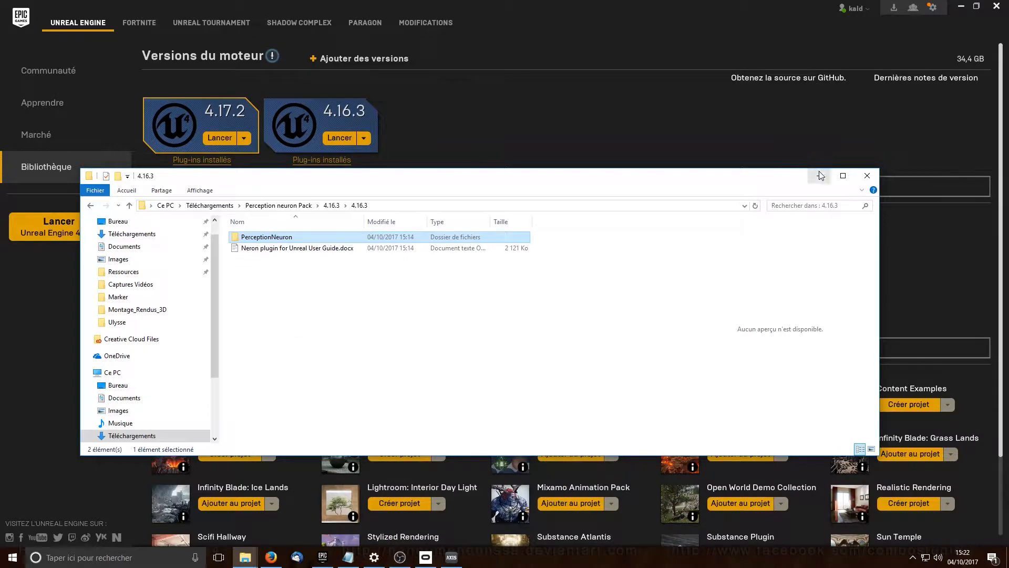
pyautogui.click(867, 176)
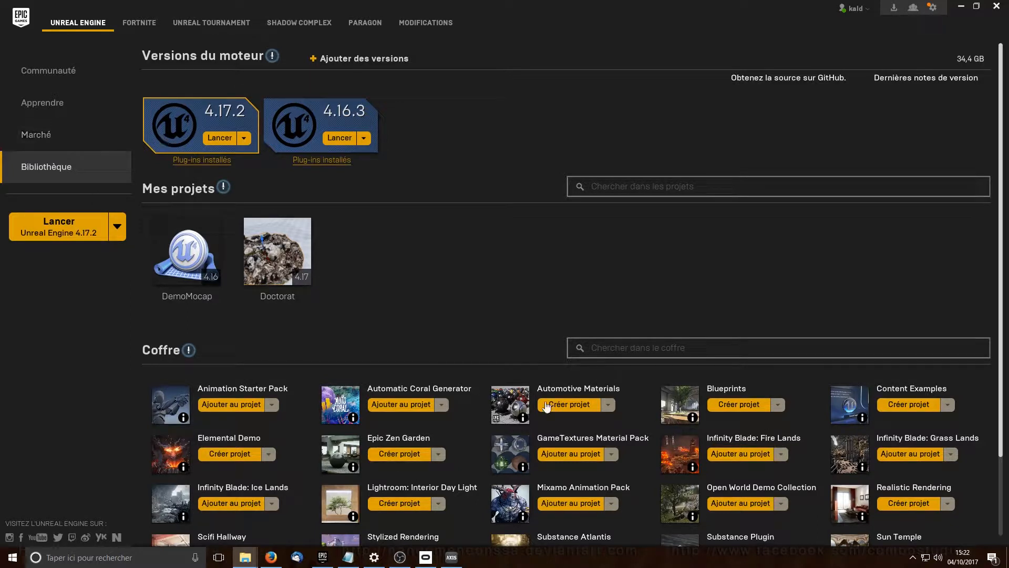
# Add the Mixamo Animation Pack to the DemoMocap project, showing all projects and selecting version 4.10 of the pack.
pyautogui.scroll(-1, 548, 407)
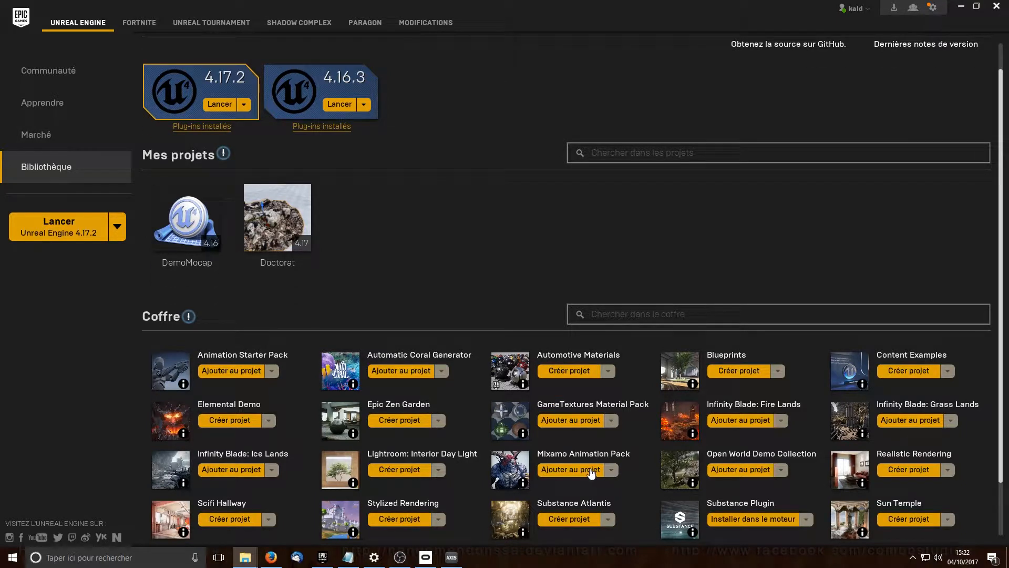
pyautogui.click(590, 471)
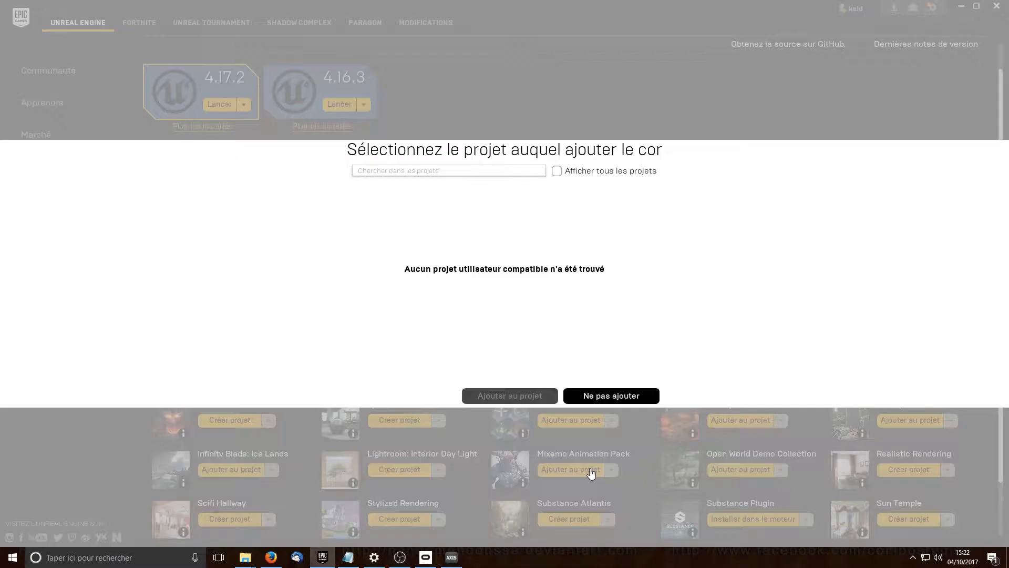
pyautogui.click(556, 171)
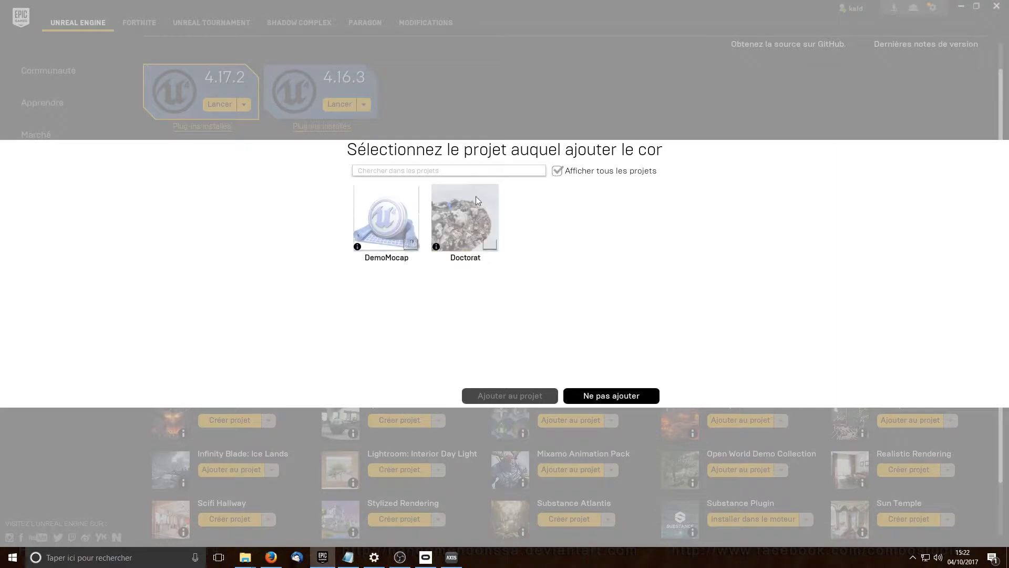
pyautogui.click(383, 229)
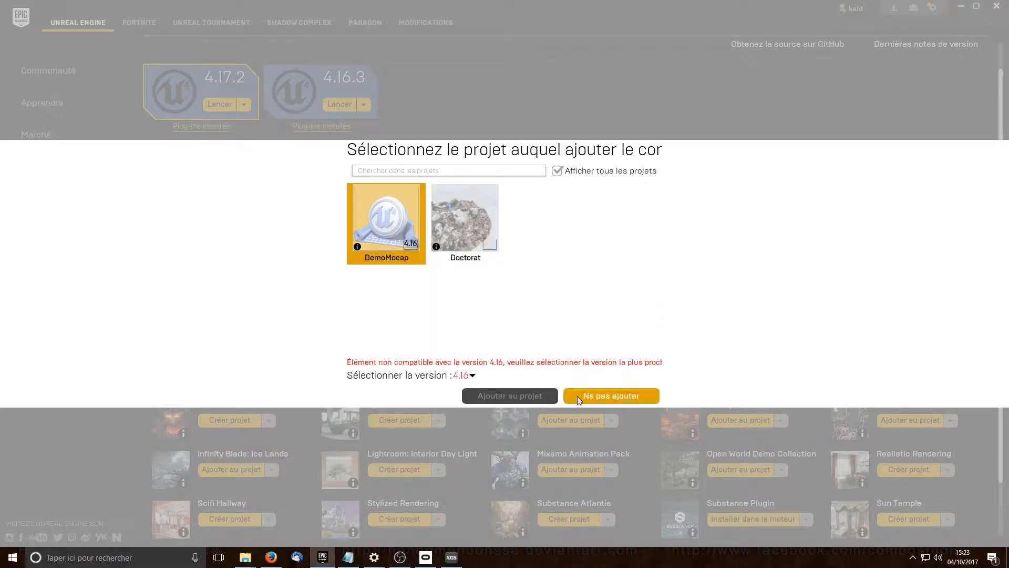
pyautogui.click(473, 375)
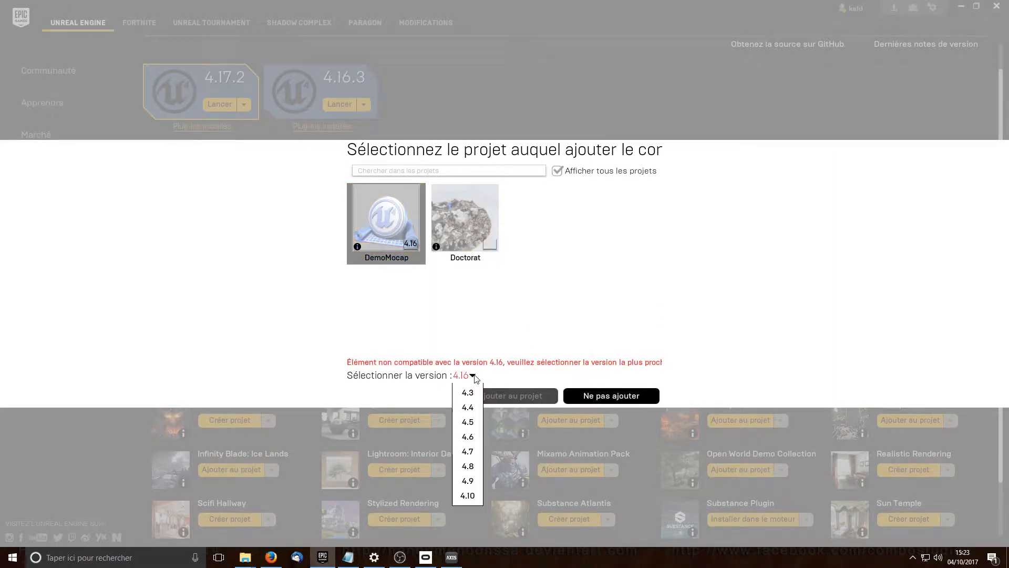
pyautogui.click(485, 353)
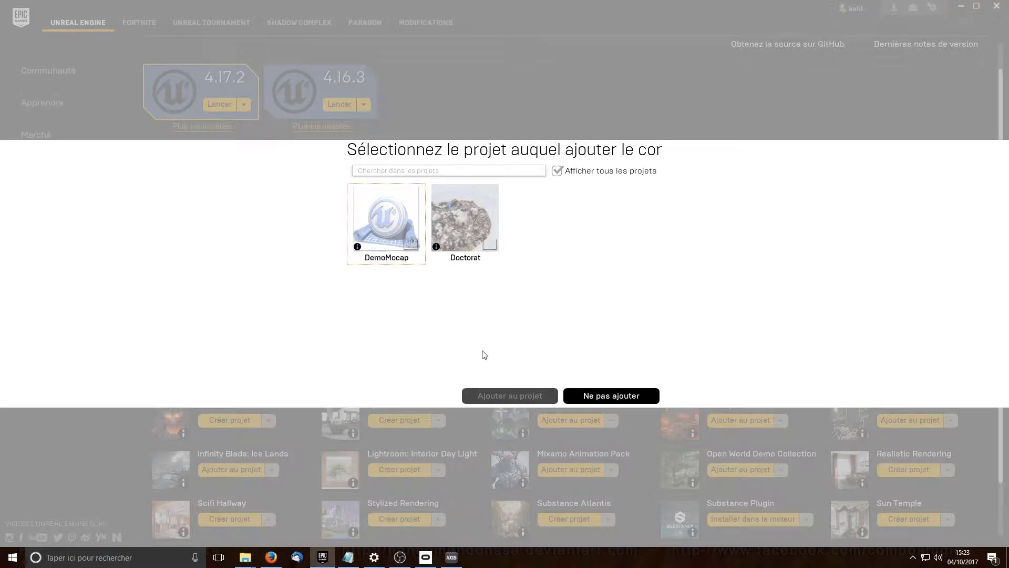
pyautogui.click(480, 394)
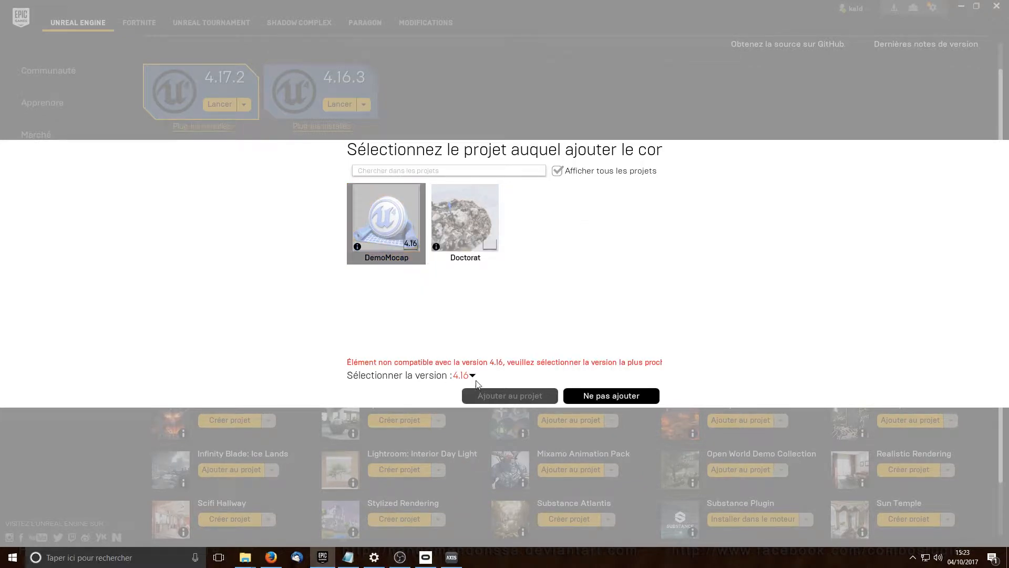
pyautogui.click(474, 377)
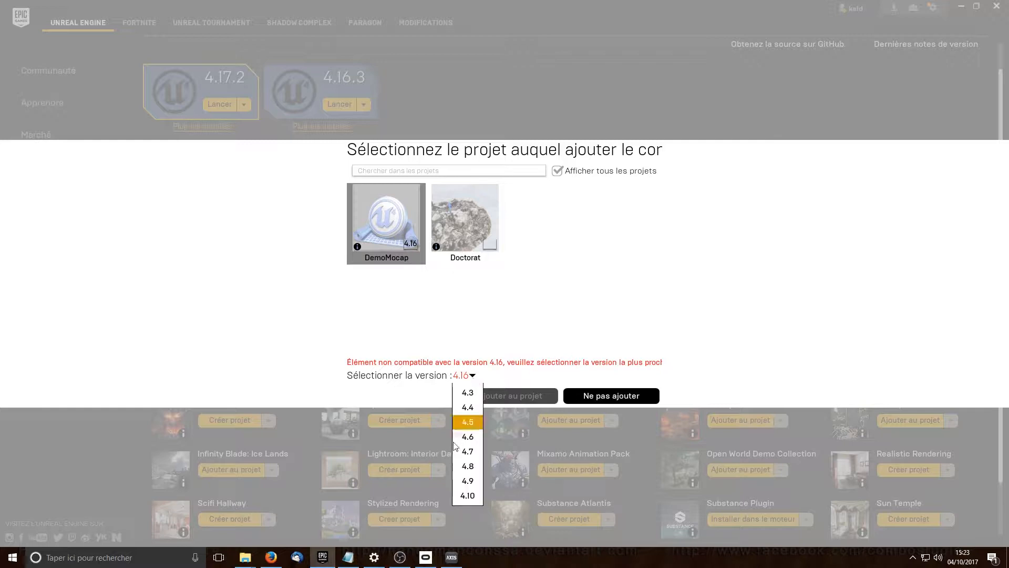
pyautogui.click(475, 494)
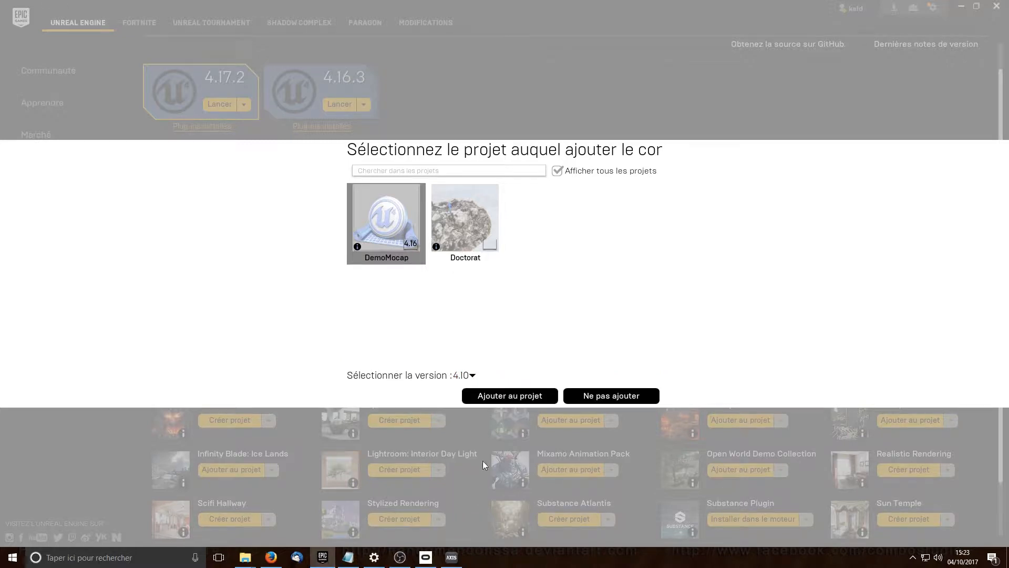
pyautogui.click(518, 396)
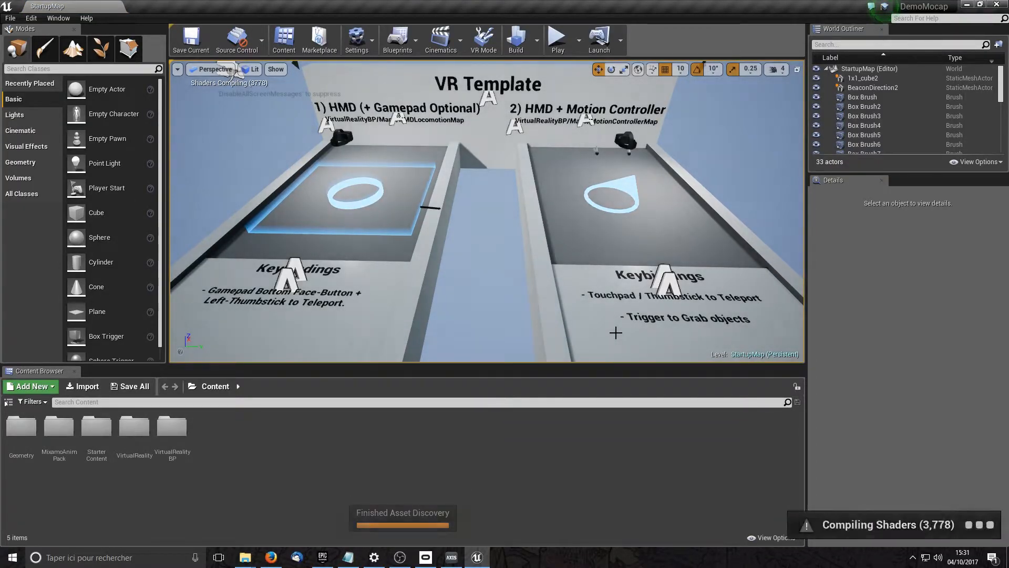
# Check whether the project's Perception Neuron plugin, in the Animation Data Source category, is enabled.
pyautogui.click(10, 17)
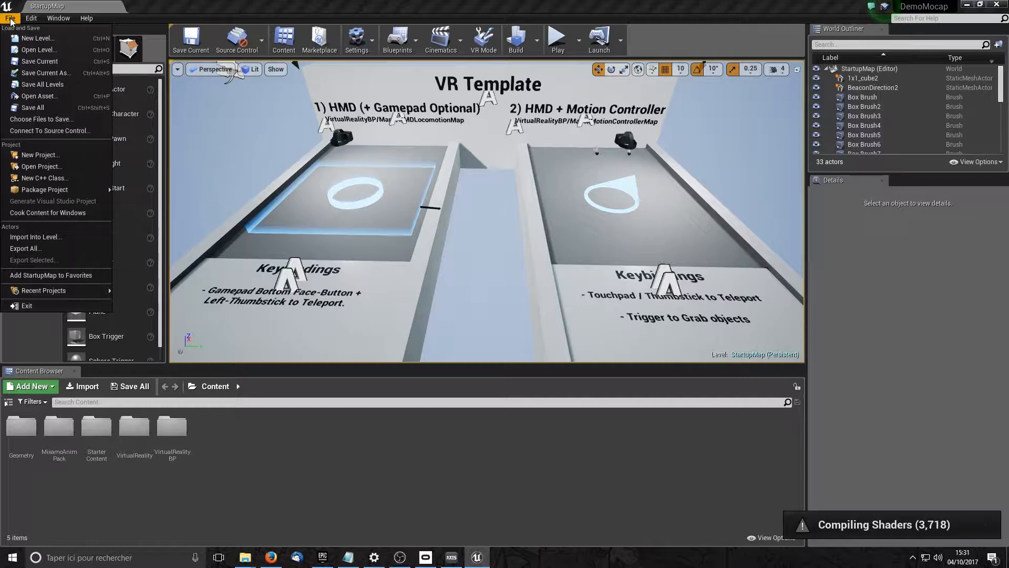
pyautogui.moveTo(33, 20)
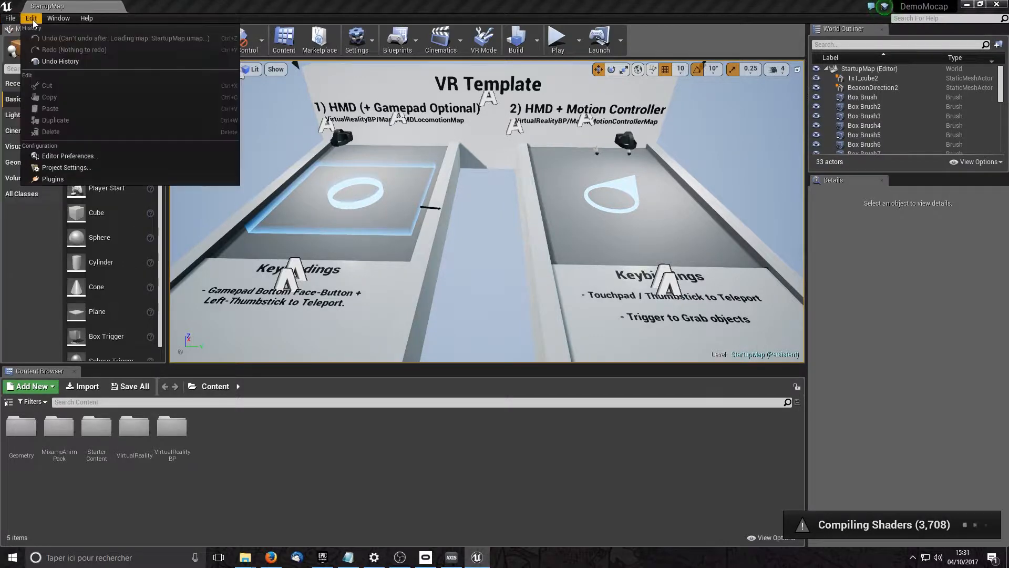
pyautogui.click(52, 178)
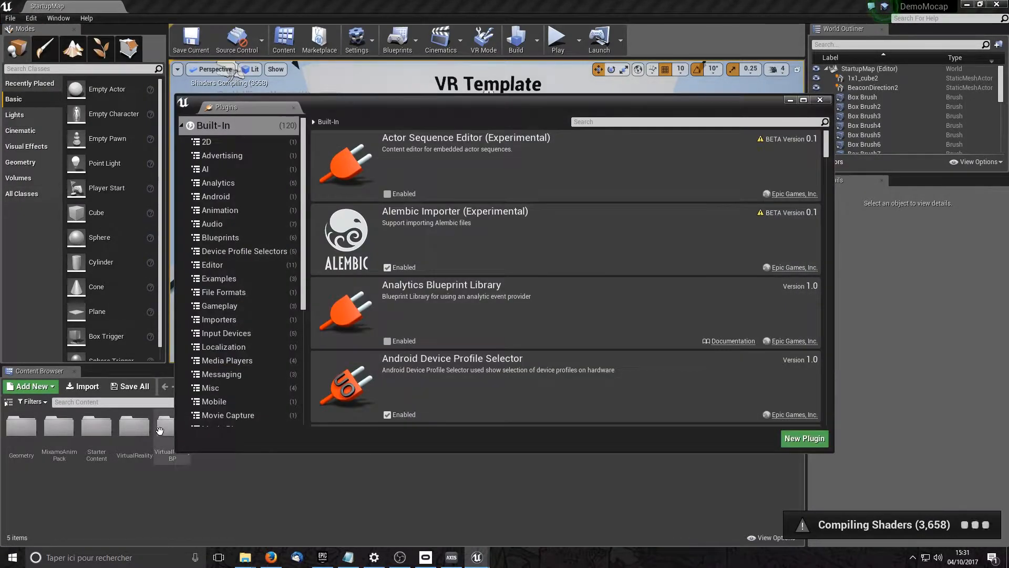
pyautogui.scroll(-5, 273, 342)
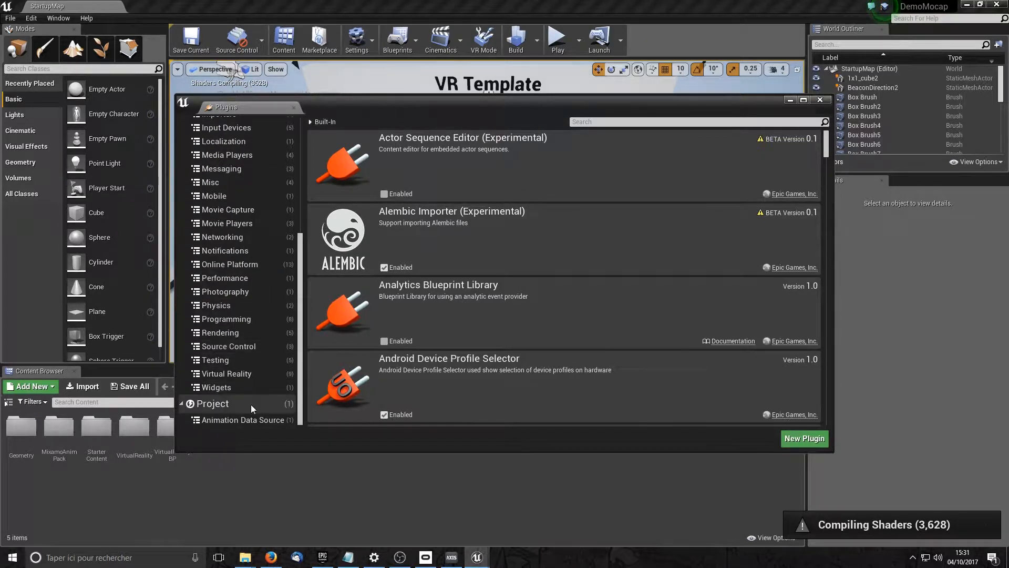
pyautogui.click(245, 419)
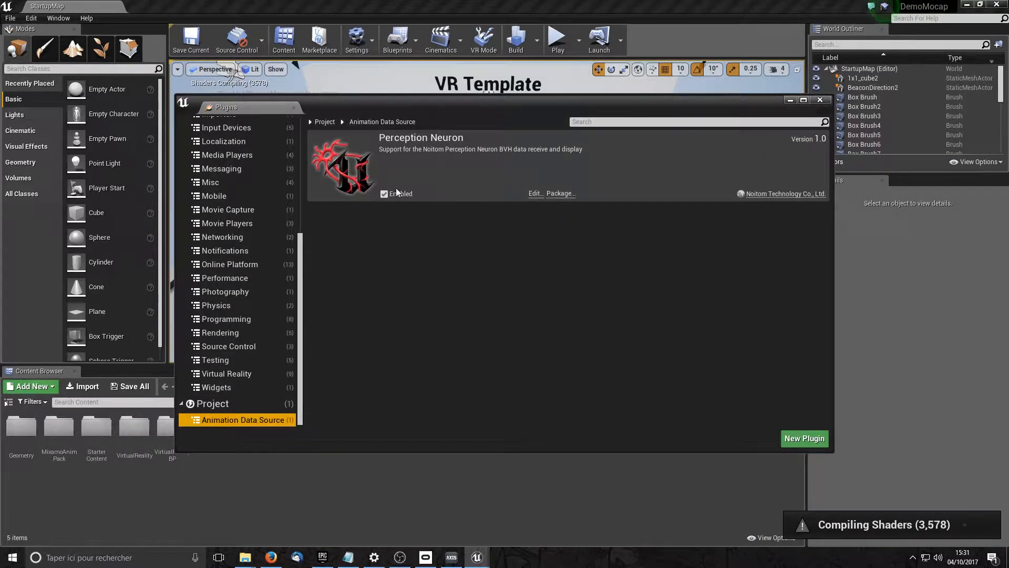
pyautogui.click(789, 100)
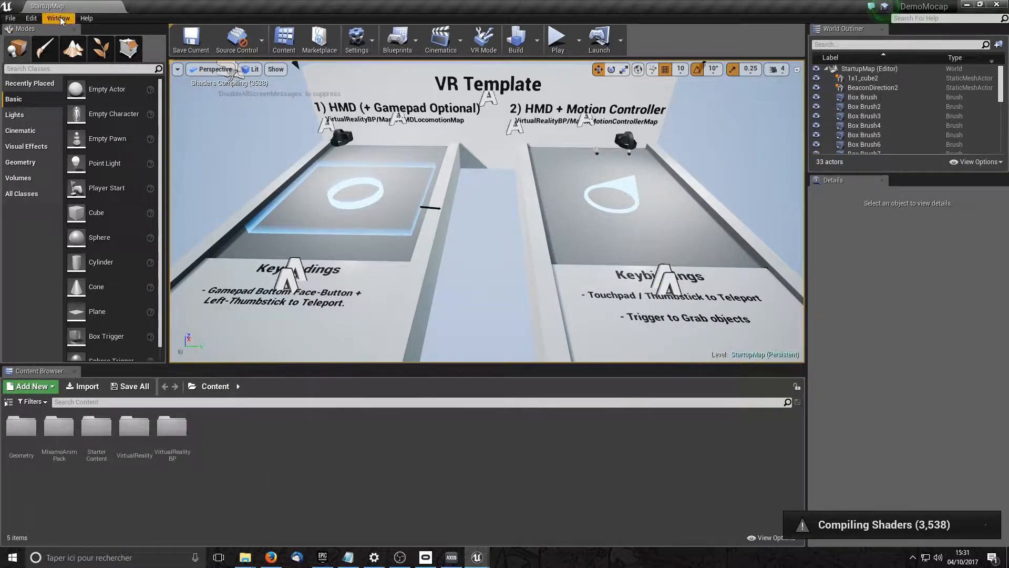
# Create a new level from the Default template, with a floor, sky sphere, light source and player start.
pyautogui.click(3, 19)
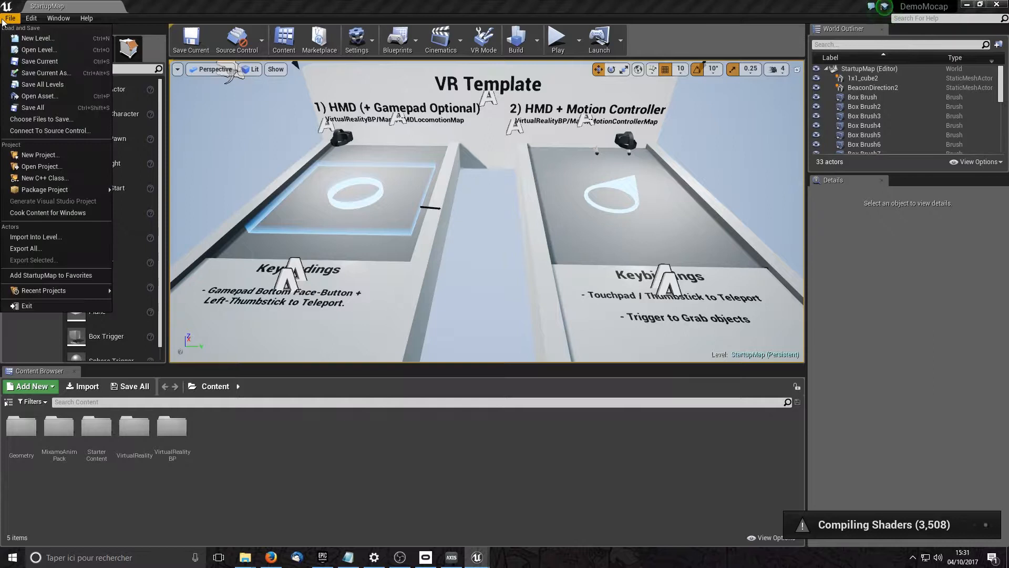
pyautogui.click(27, 39)
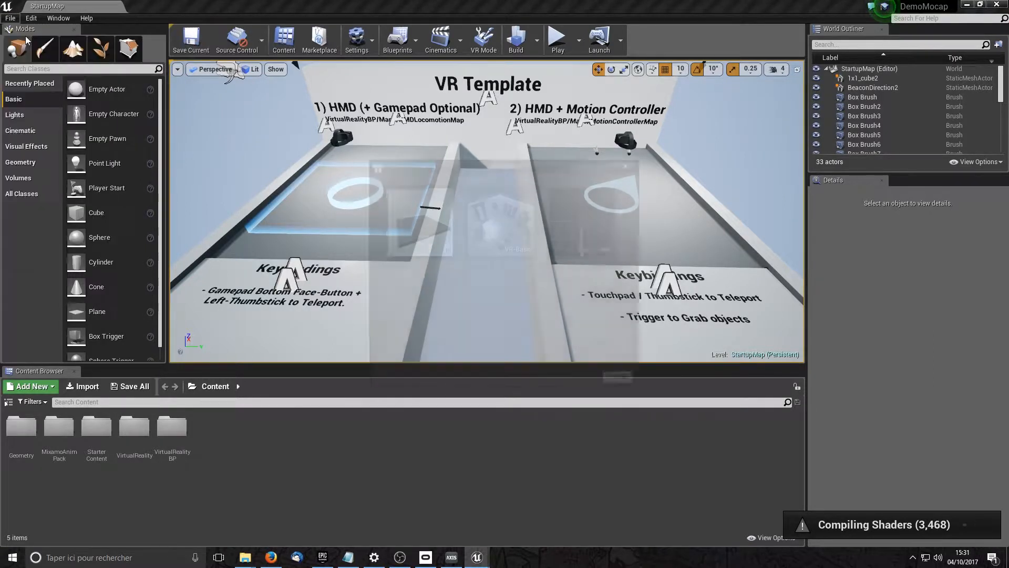
pyautogui.click(438, 236)
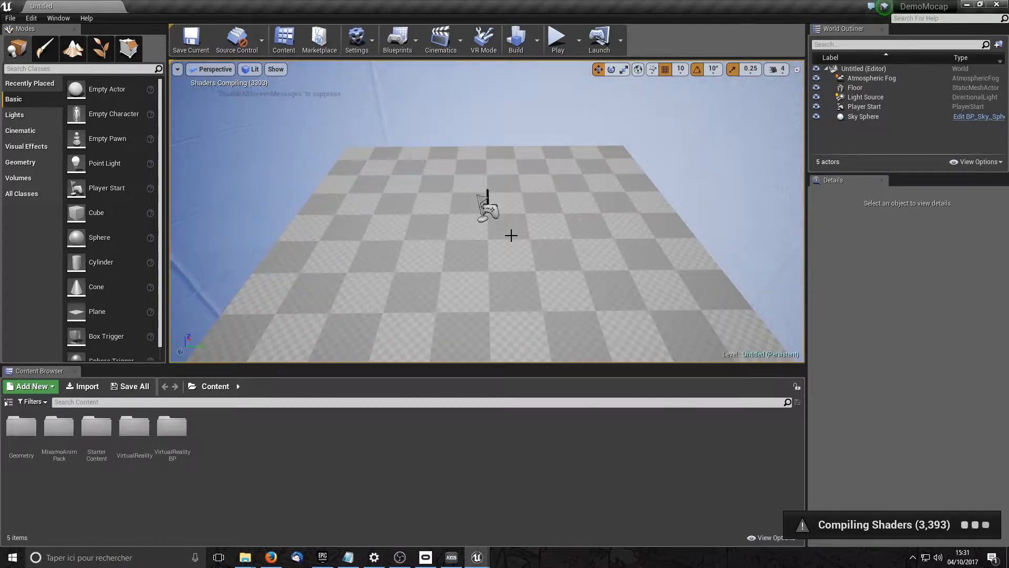
pyautogui.moveTo(511, 235)
pyautogui.mouseDown(button='right')
pyautogui.moveTo(493, 207)
pyautogui.moveTo(504, 234)
pyautogui.mouseUp(button='right')
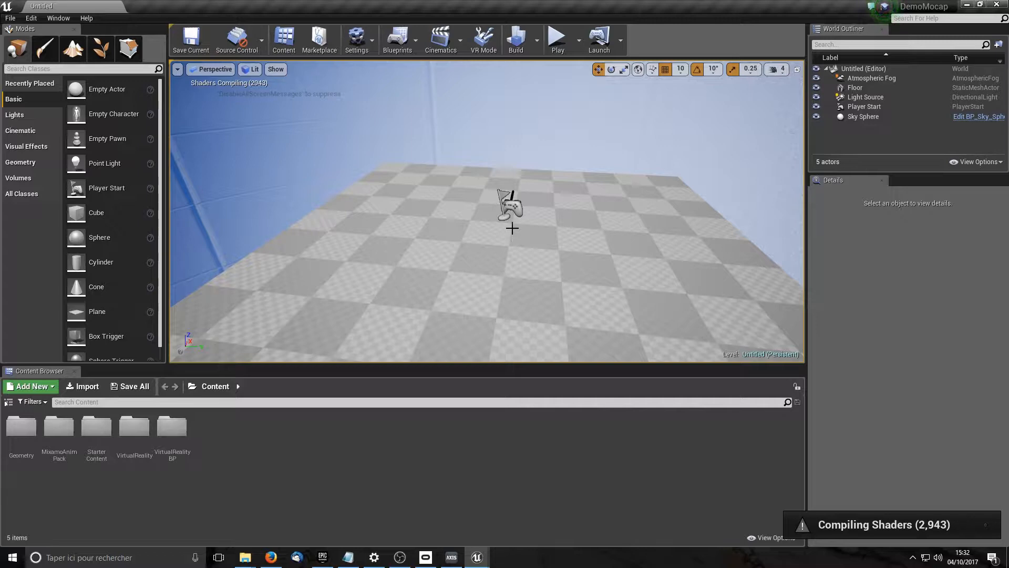
# Create an Animation Blueprint in the MixamoAnimPack/Mixamo_Adam folder, with Mixamo_Adam_Skeleton as its target skeleton.
pyautogui.doubleClick(74, 426)
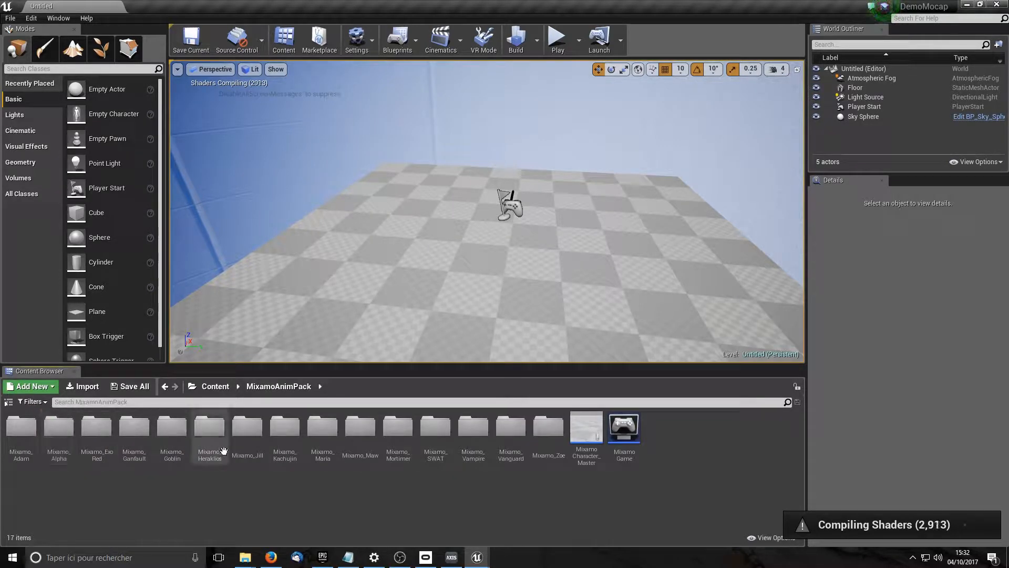
pyautogui.doubleClick(21, 439)
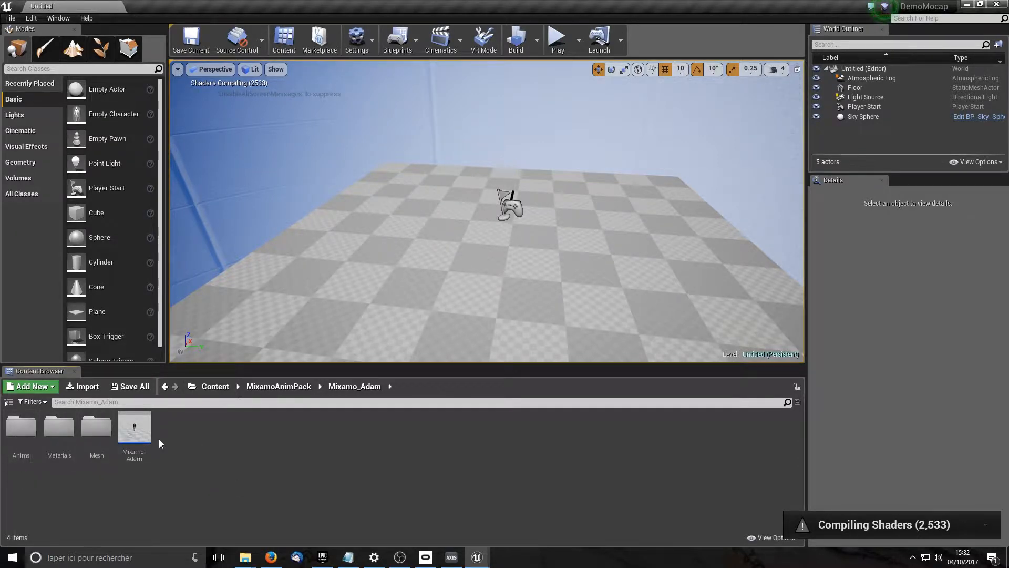
pyautogui.rightClick(235, 443)
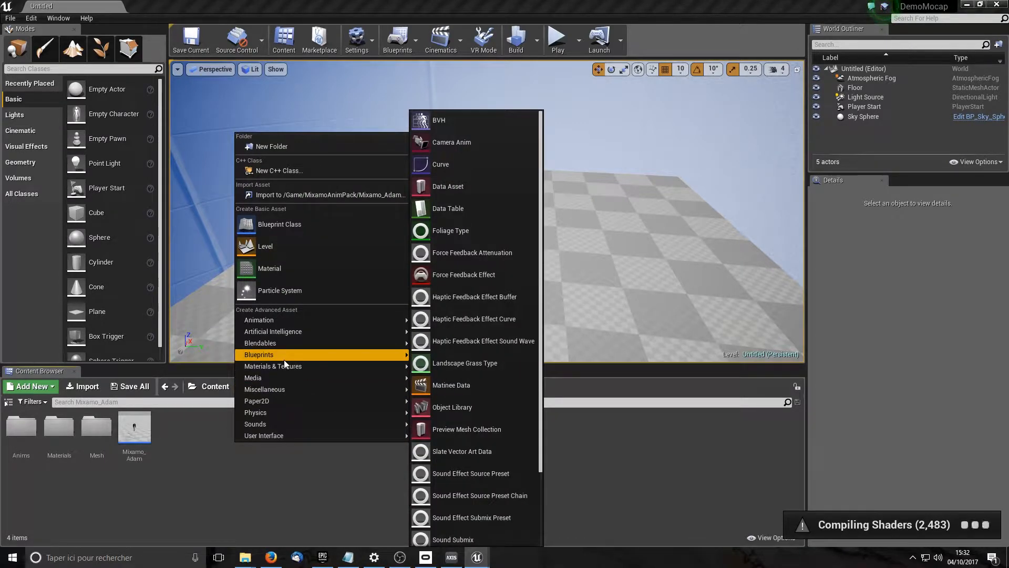
pyautogui.moveTo(284, 360)
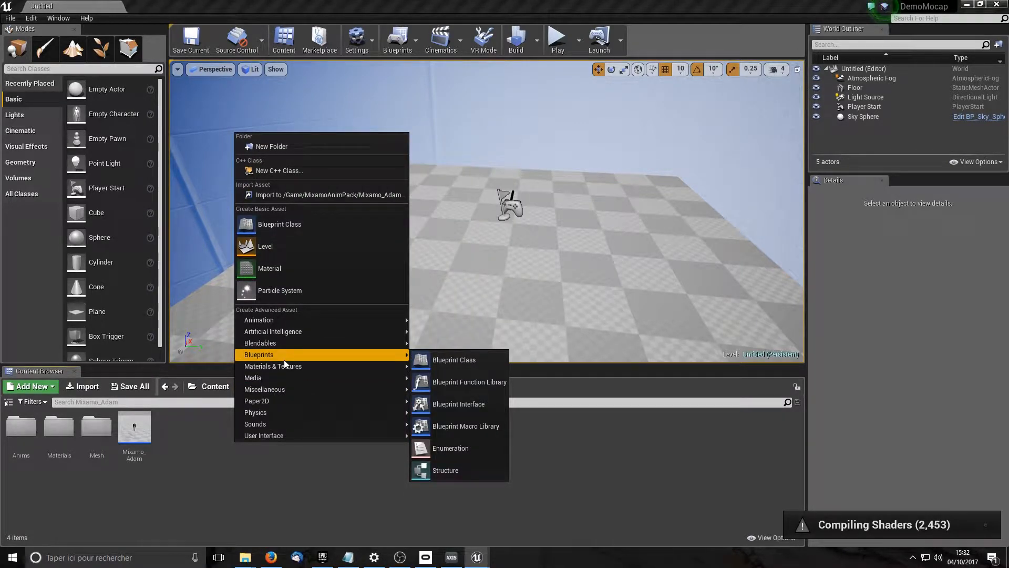
pyautogui.moveTo(284, 320)
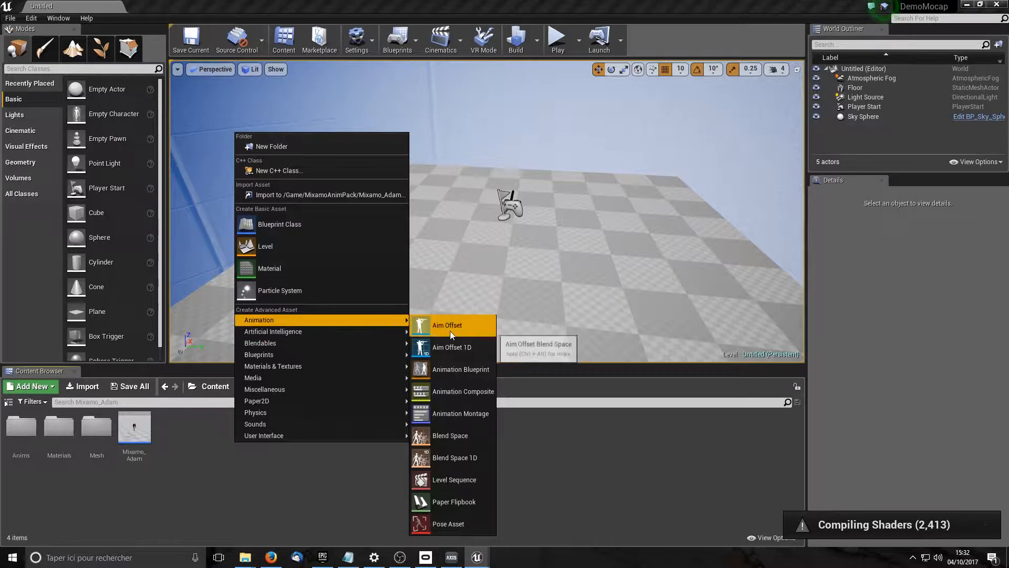
pyautogui.click(450, 368)
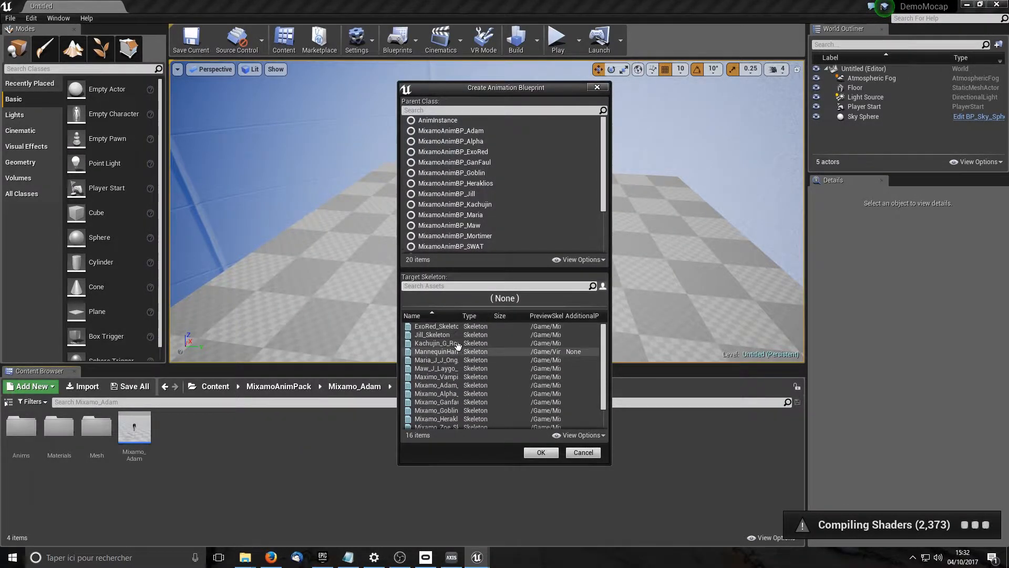
pyautogui.click(448, 385)
pyautogui.click(533, 452)
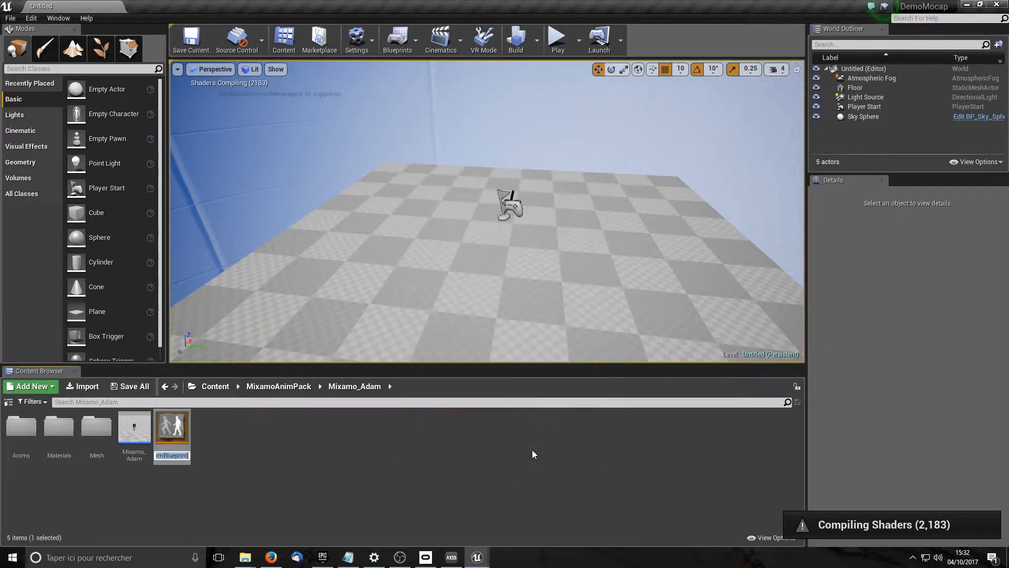
# Name the new Animation Blueprint adam_anim_BP.
pyautogui.press('BackSpace')
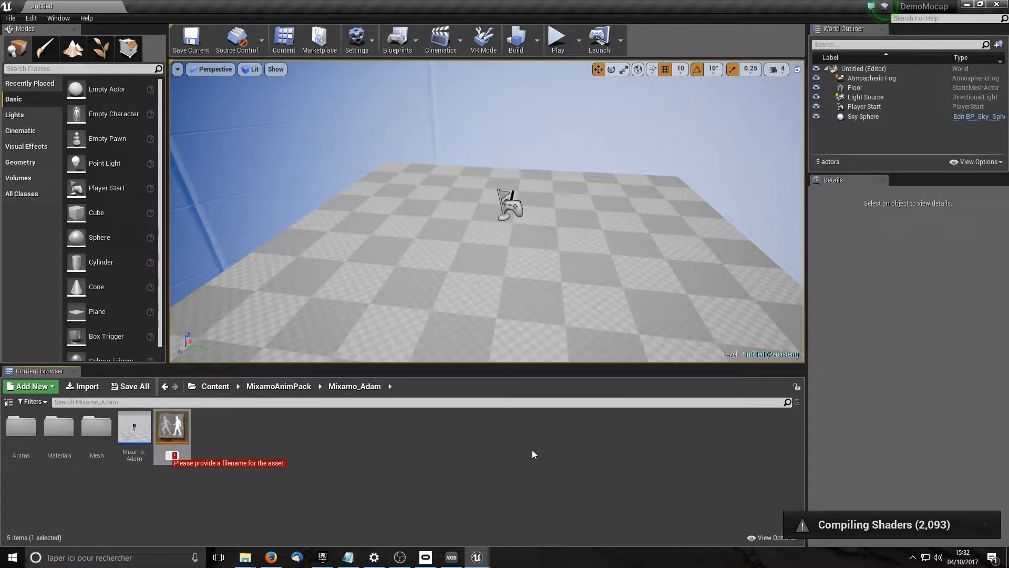
pyautogui.write('adam')
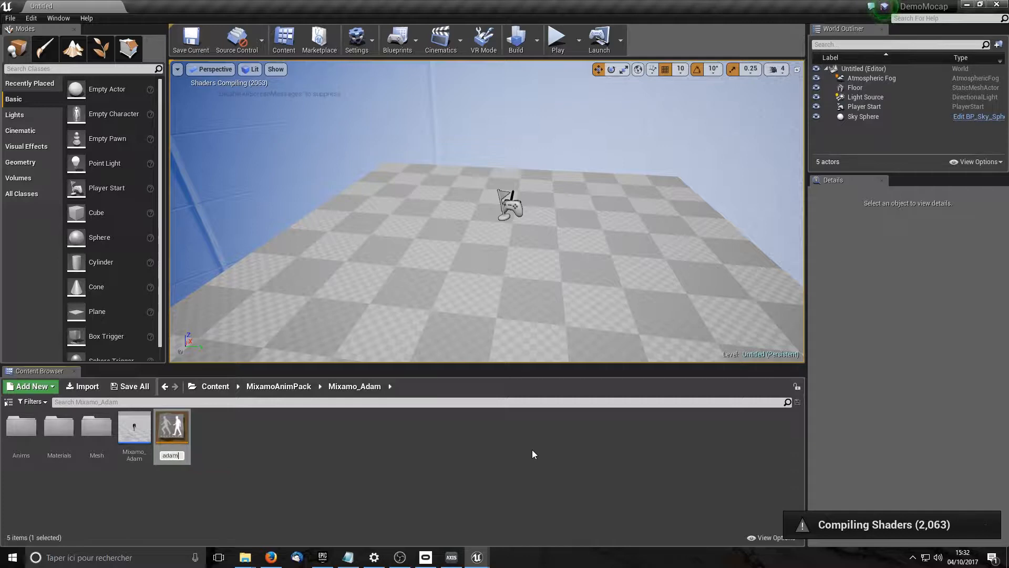
pyautogui.write('_anim_BP')
pyautogui.press('Return')
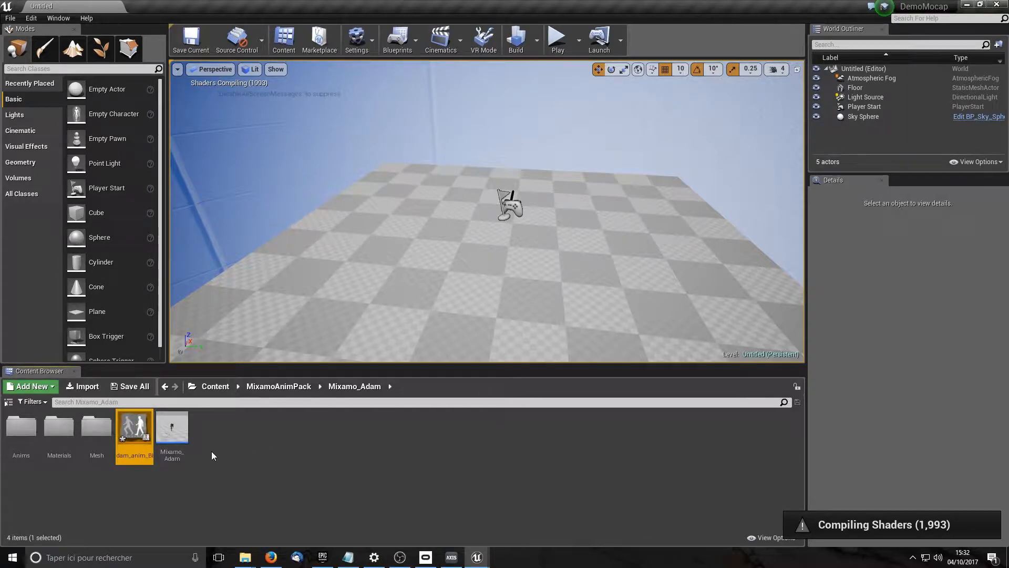
pyautogui.click(131, 455)
pyautogui.moveTo(132, 456); pyautogui.dragTo(95, 459)
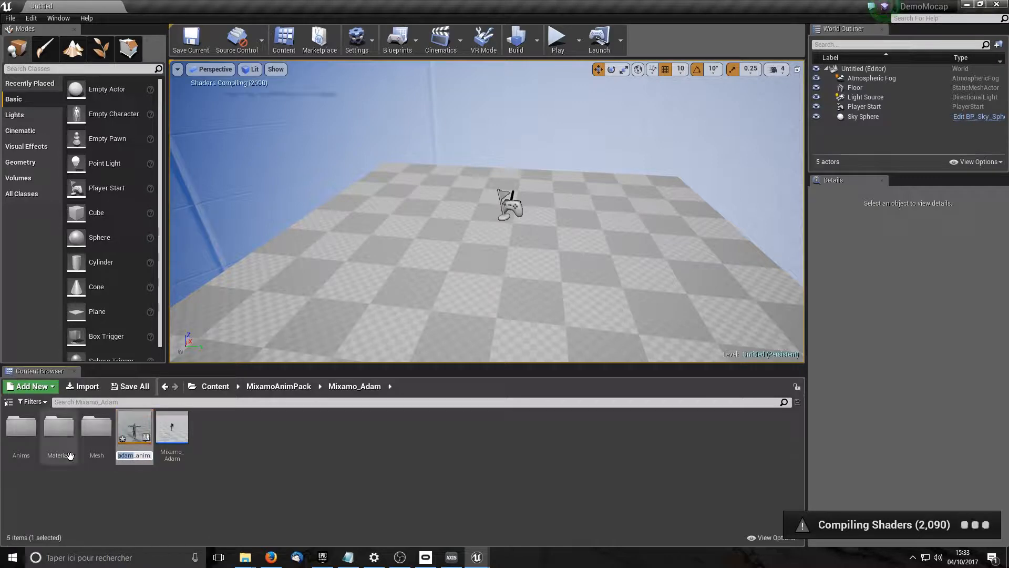
pyautogui.click(165, 497)
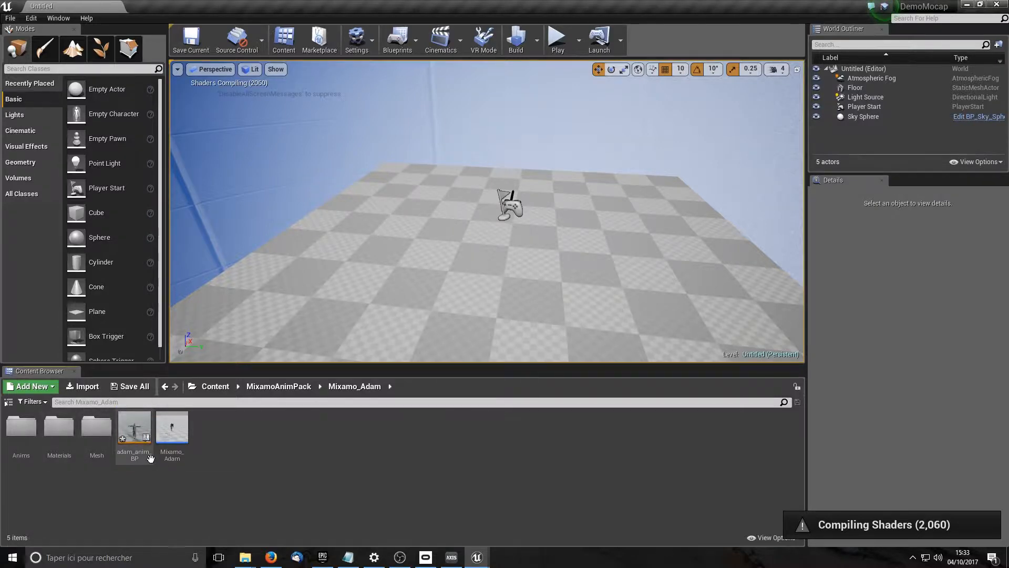
# Open adam_anim_BP, add a Perception Neuron NewPoseCalc node to the Anim Graph and connect it to the Final Animation Pose's Result.
pyautogui.doubleClick(135, 434)
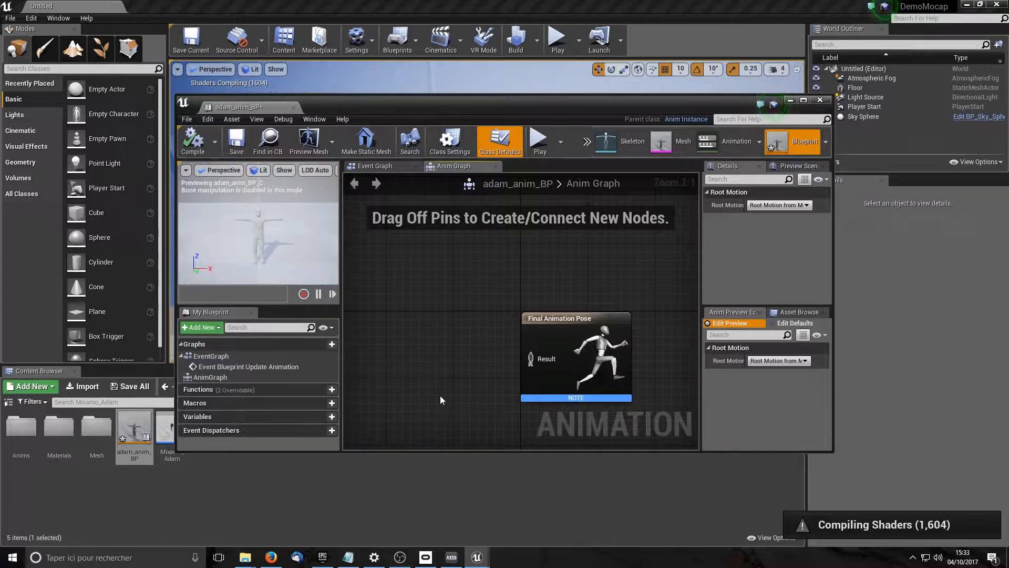
pyautogui.rightClick(410, 372)
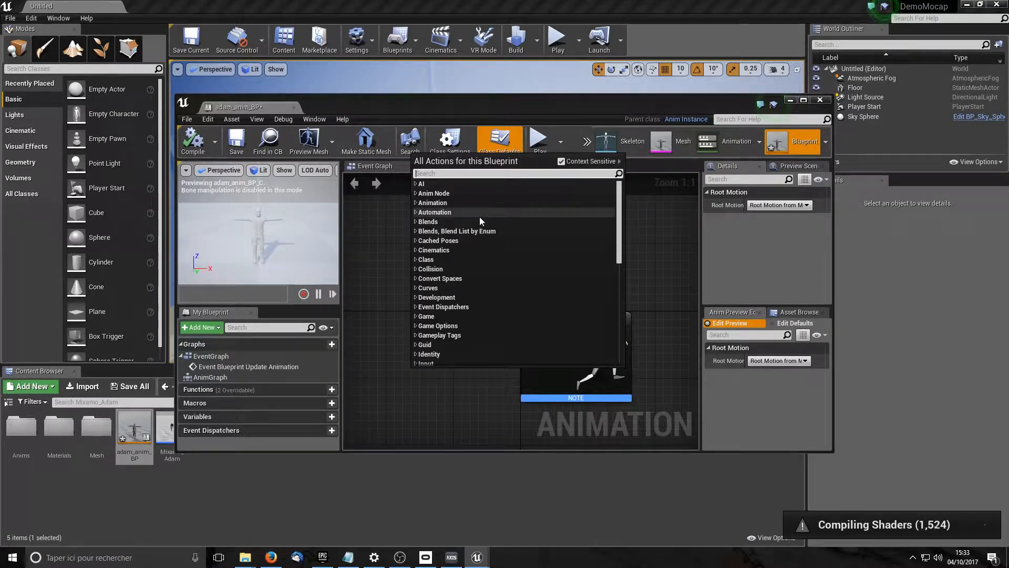
pyautogui.write('percp')
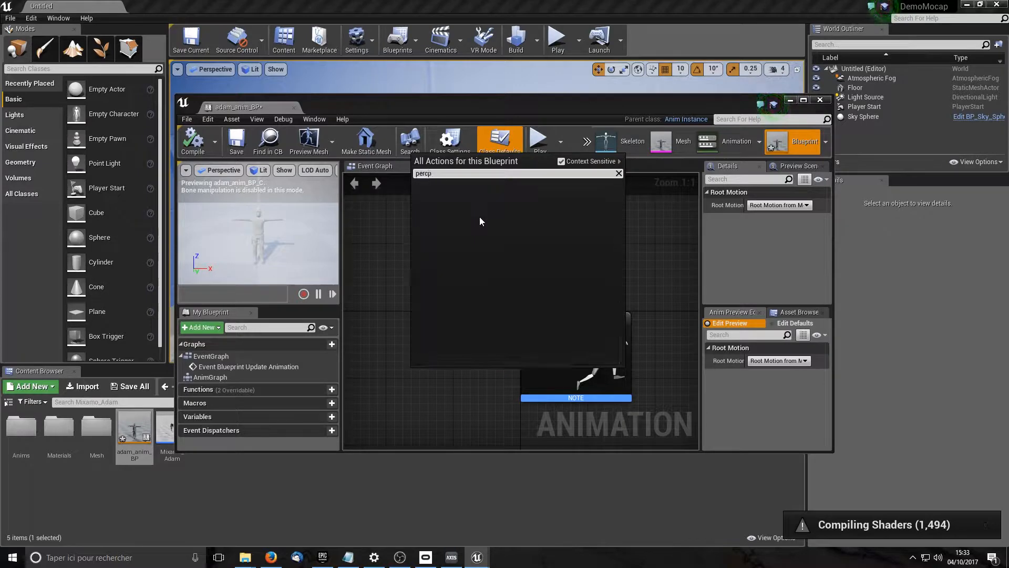
pyautogui.press('BackSpace')
pyautogui.press('BackSpace')
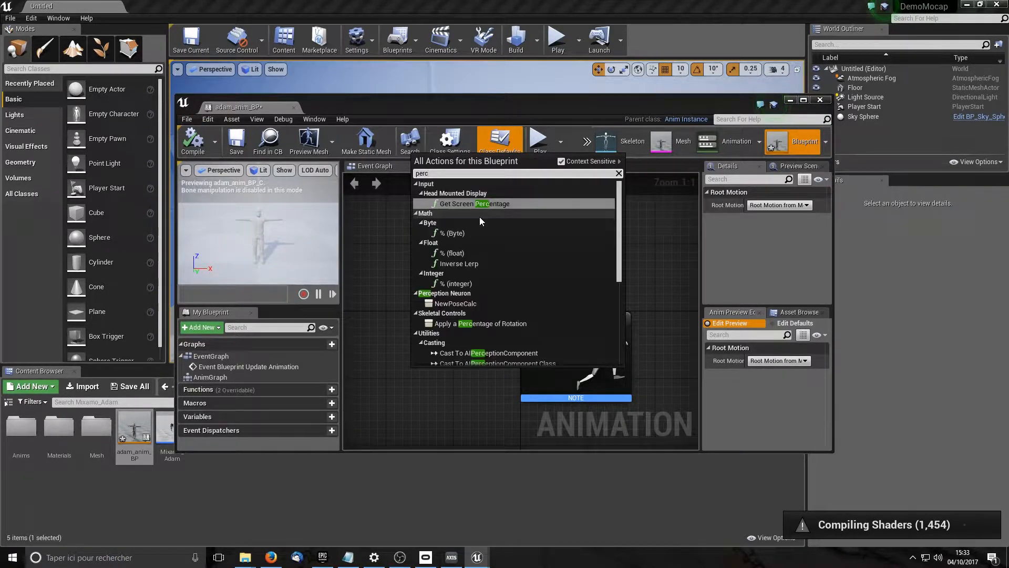
pyautogui.write('cep')
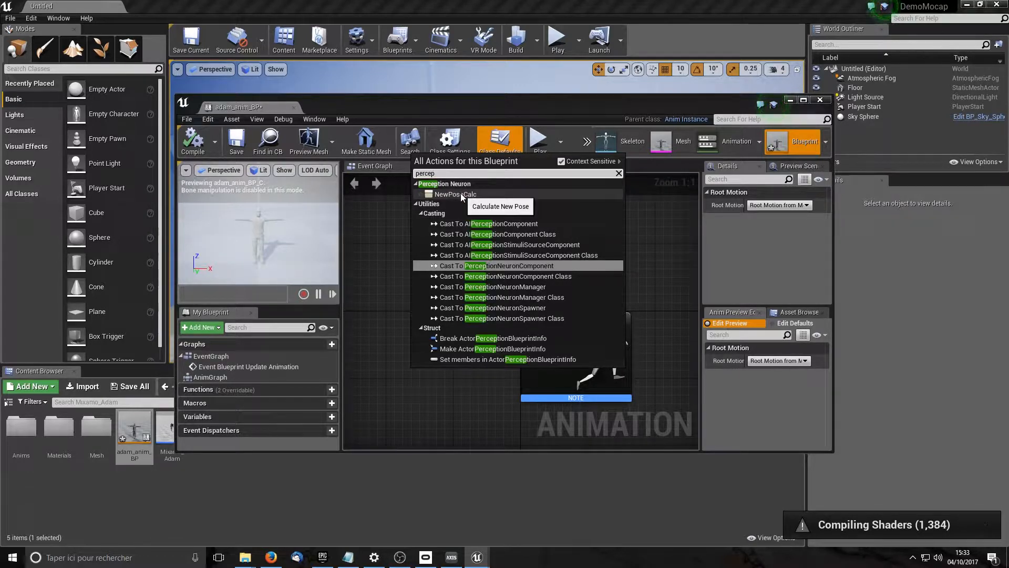
pyautogui.click(460, 194)
pyautogui.moveTo(450, 370); pyautogui.dragTo(532, 358)
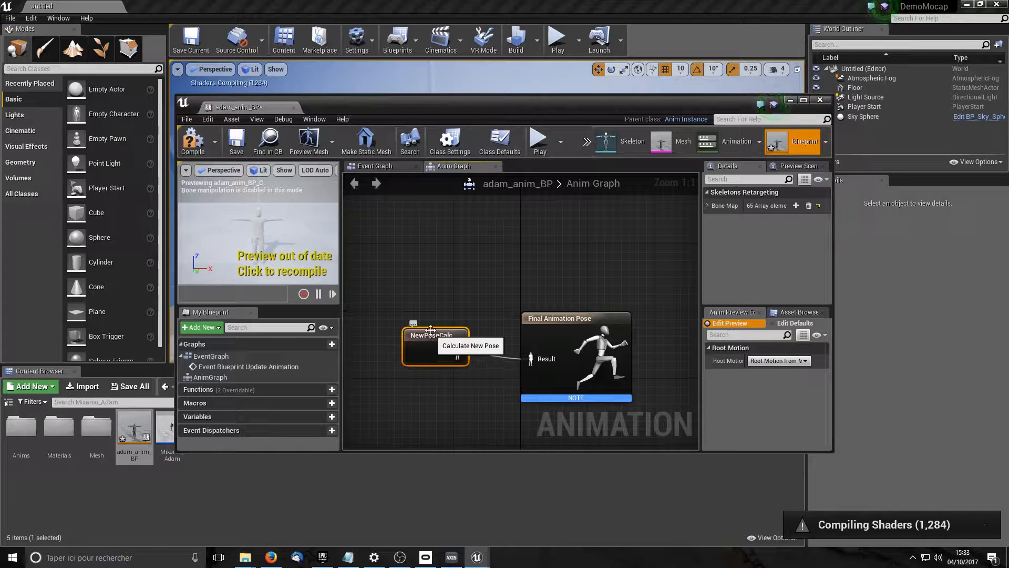
# Review the NewPoseCalc node's Bone Map in the enlarged editor, and compile and save adam_anim_BP.
pyautogui.click(804, 100)
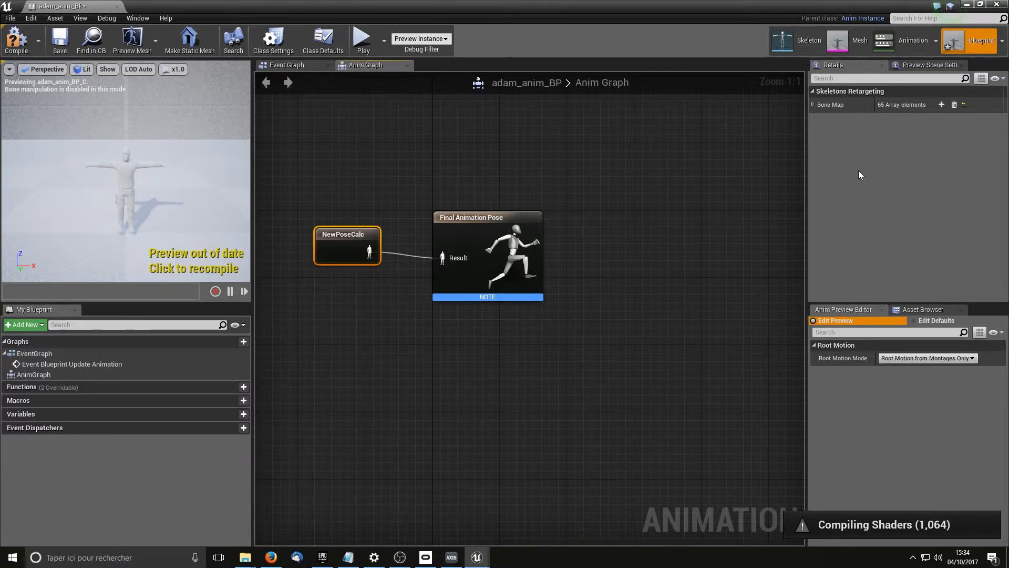
pyautogui.click(814, 105)
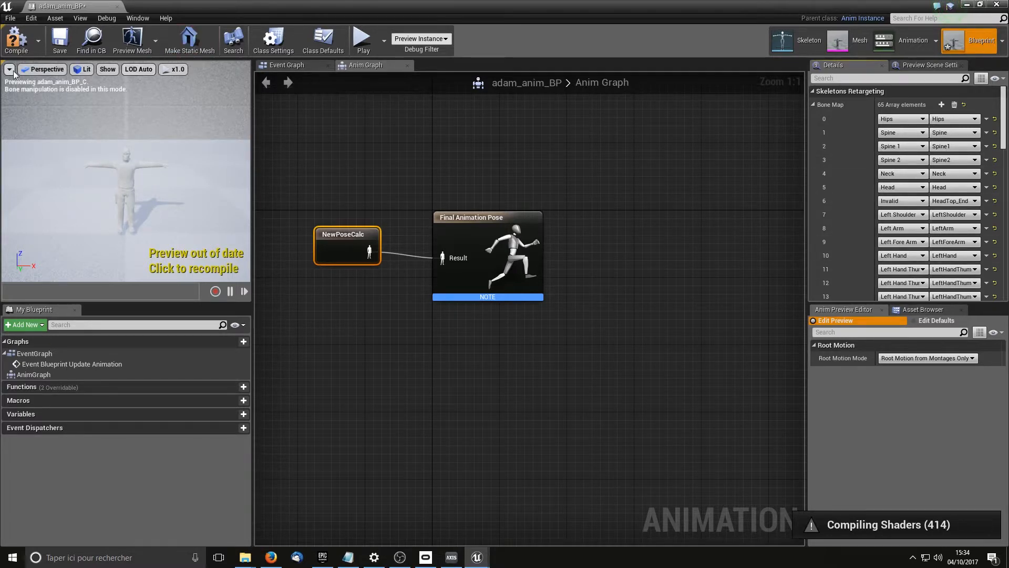
pyautogui.click(15, 50)
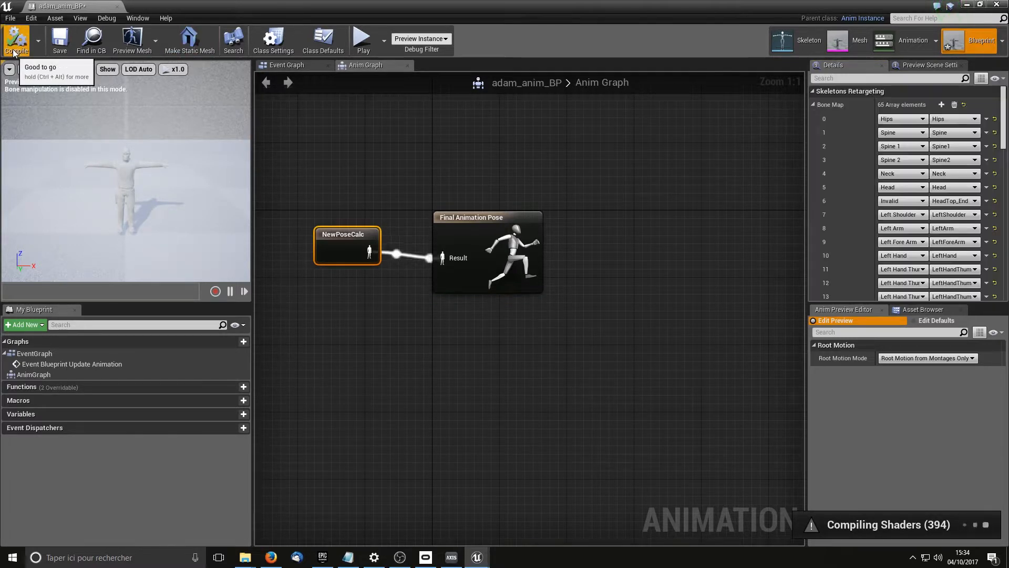
pyautogui.click(57, 45)
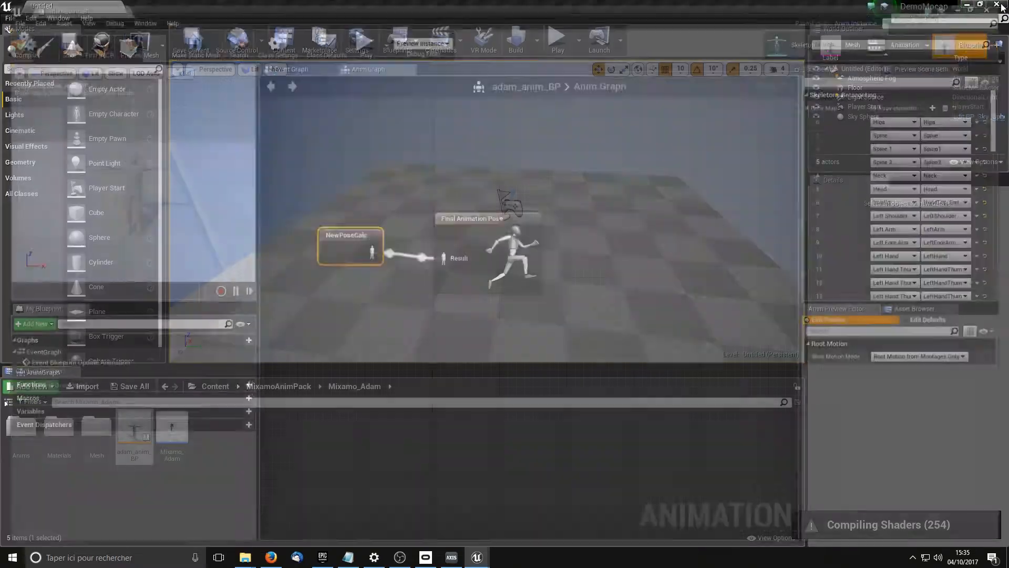
pyautogui.click(966, 5)
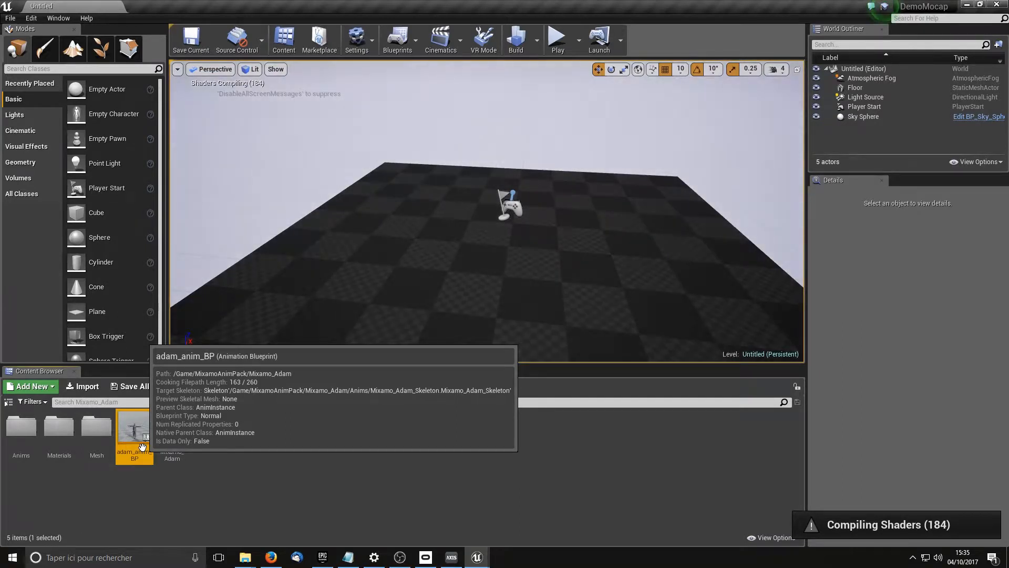
# Create a Blueprint Class with Actor as parent in the Mixamo_Adam folder and name it Adam_Mocap_BP.
pyautogui.rightClick(282, 448)
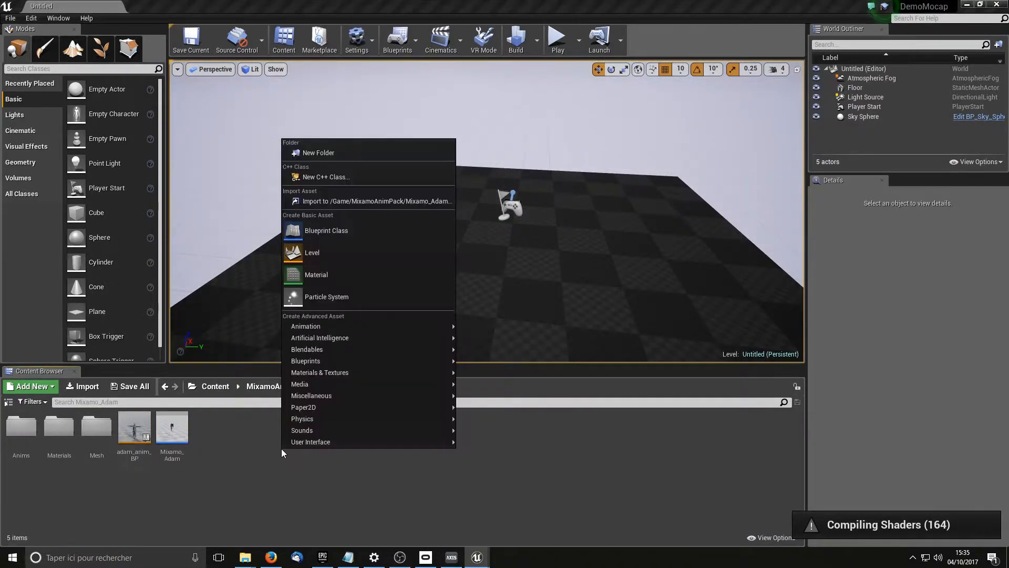
pyautogui.click(324, 230)
pyautogui.click(409, 179)
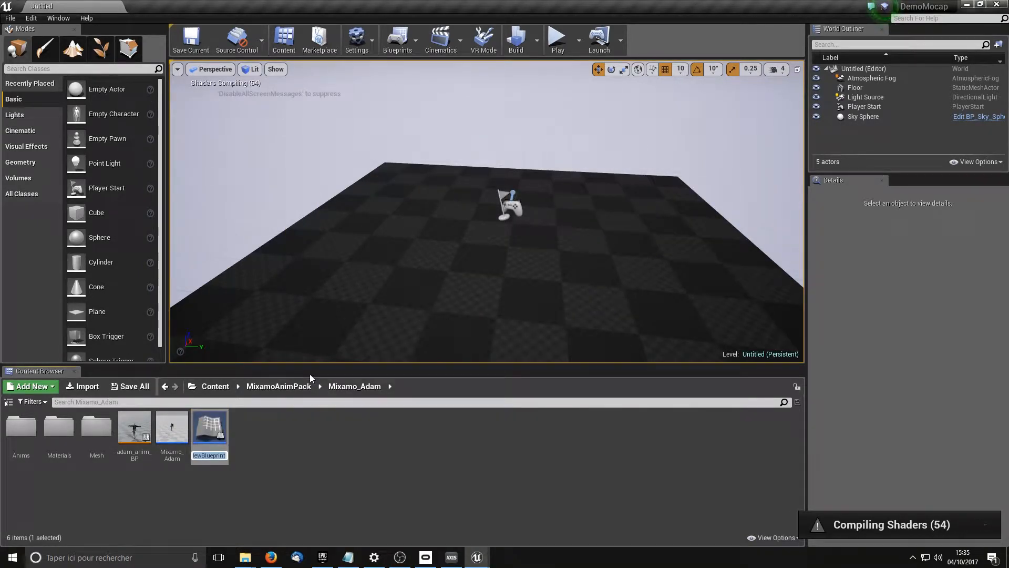
pyautogui.press('BackSpace')
pyautogui.write('Adam_Moc')
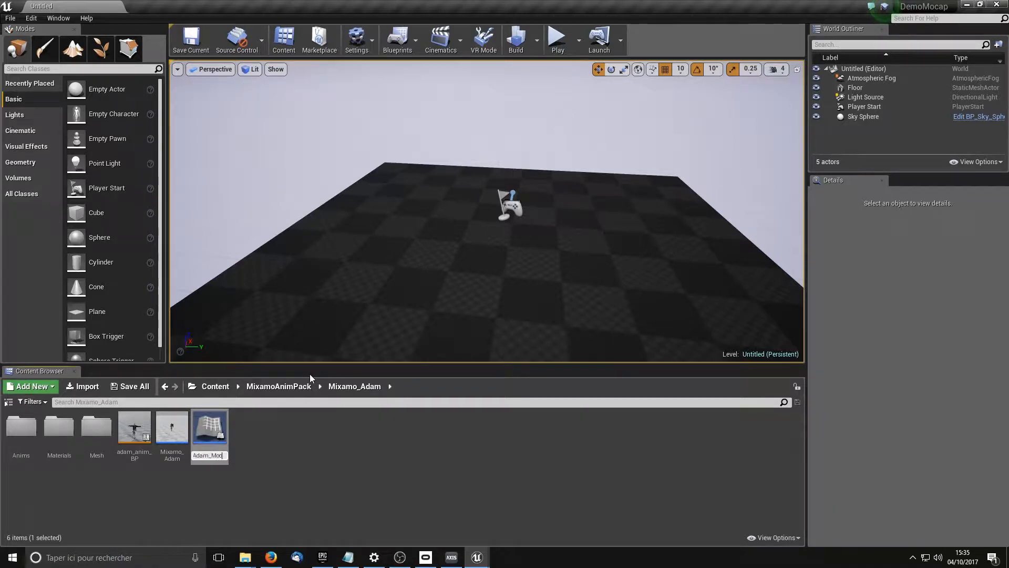
pyautogui.write('ap_BP')
pyautogui.press('Return')
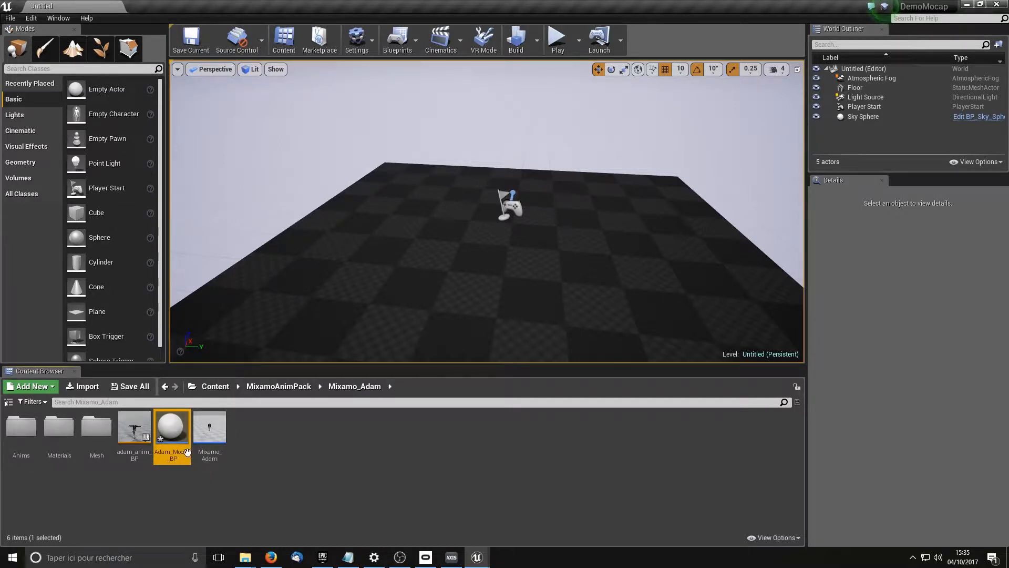
# Open Adam_Mocap_BP and add a Skeletal Mesh component to it.
pyautogui.doubleClick(166, 433)
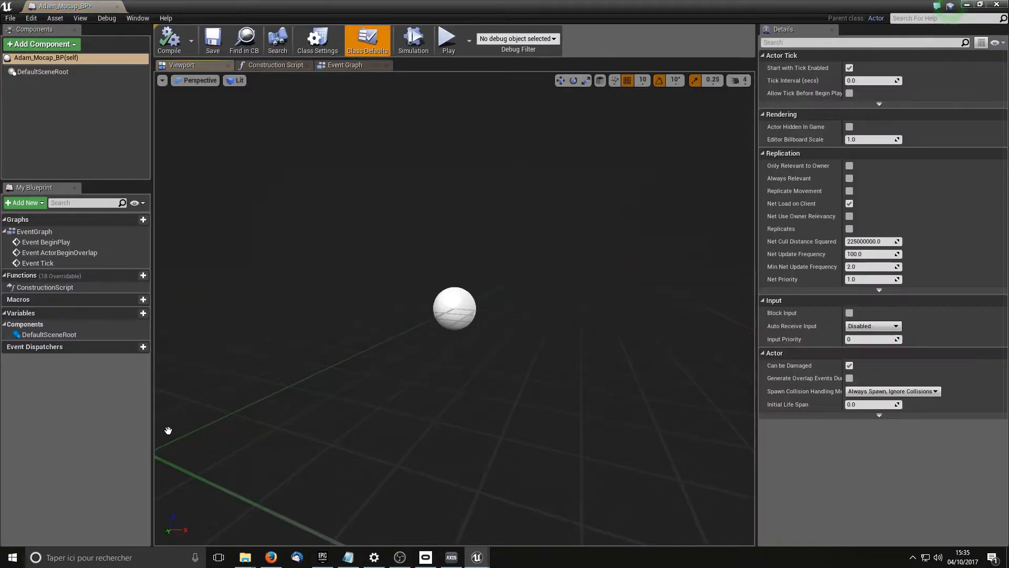
pyautogui.click(51, 48)
pyautogui.write('s')
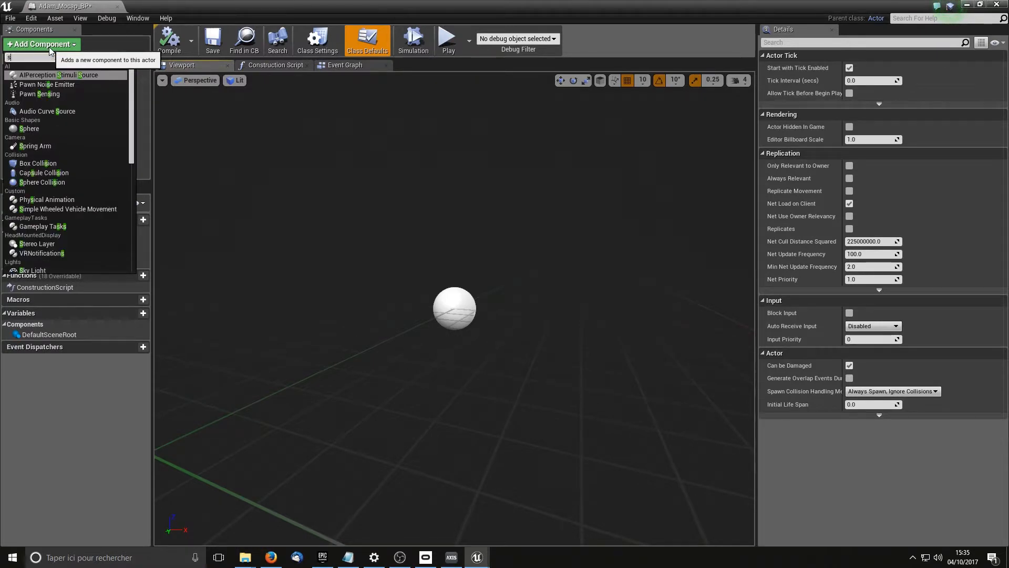
pyautogui.write('kel')
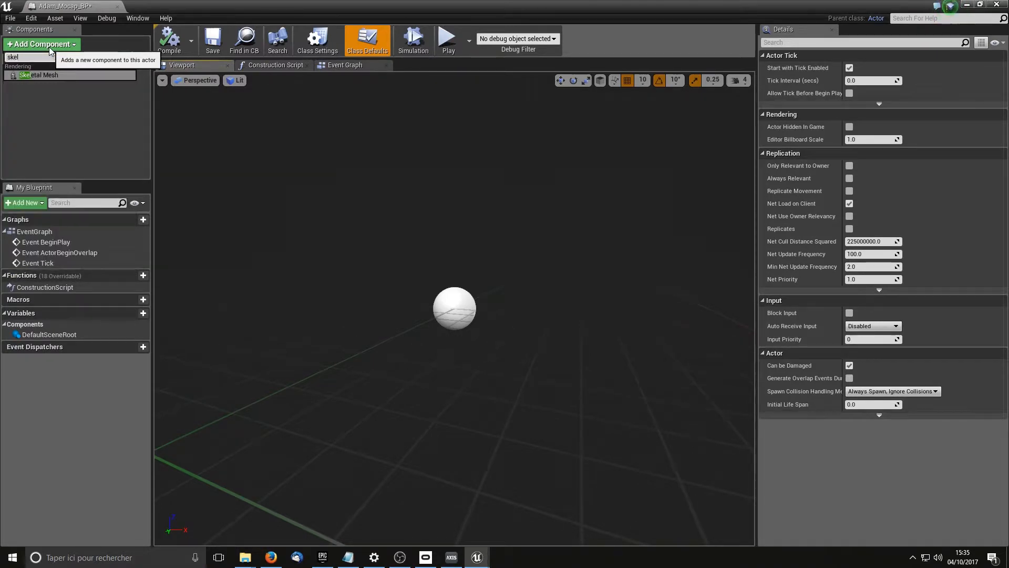
pyautogui.click(40, 76)
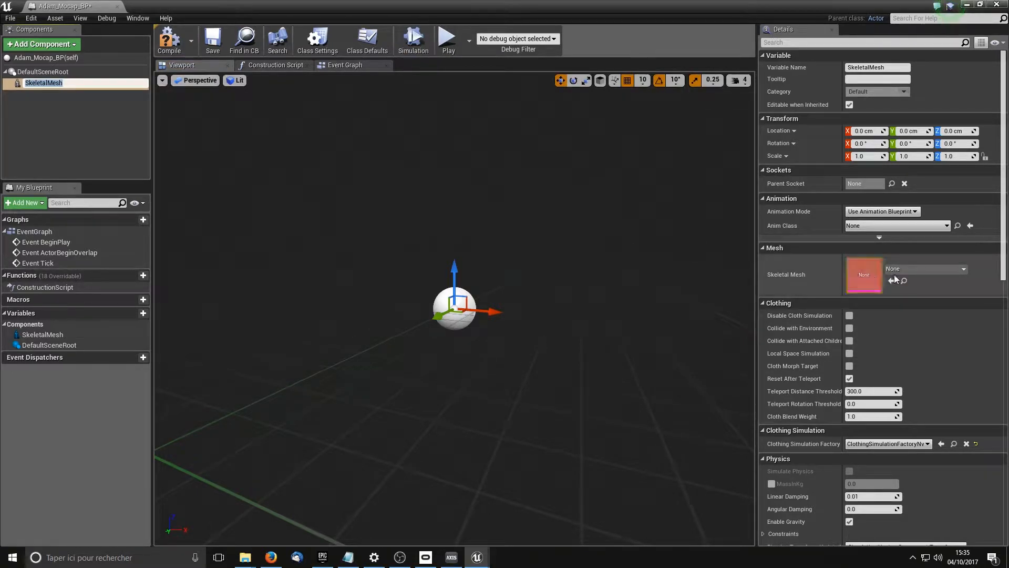
# Assign the Maximo_Adam skeletal mesh to the SkeletalMesh component.
pyautogui.click(913, 269)
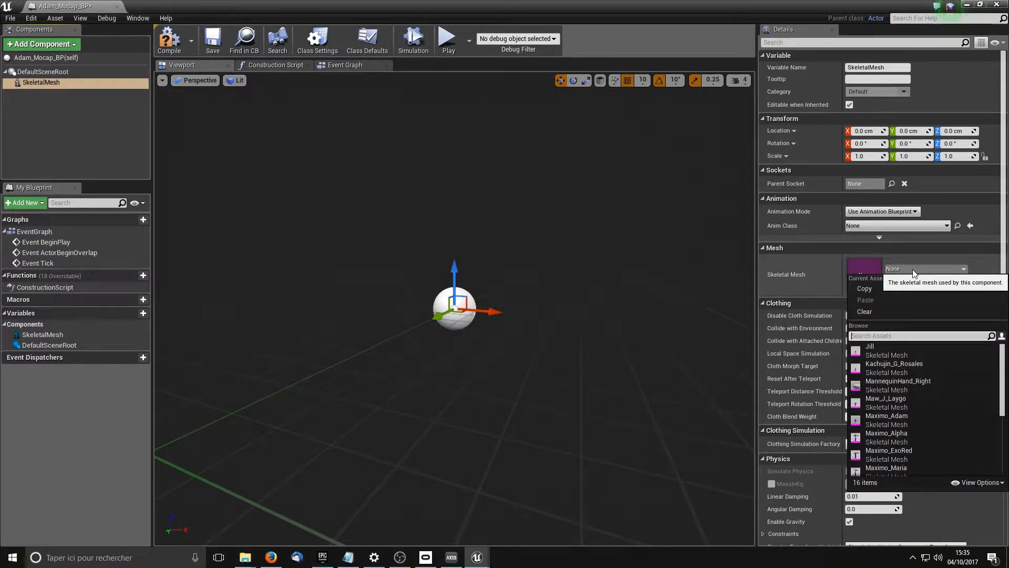
pyautogui.write('adam')
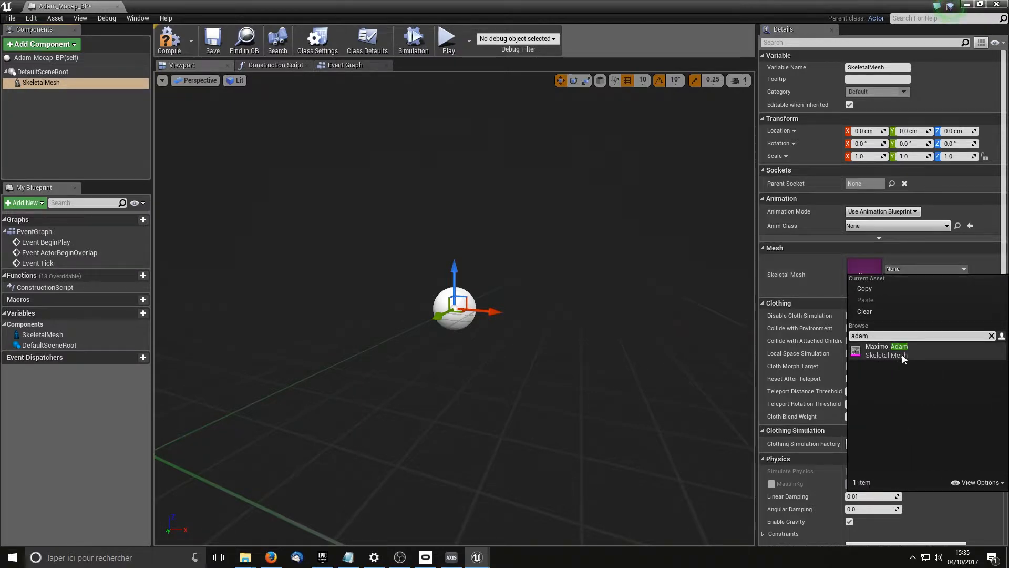
pyautogui.click(881, 349)
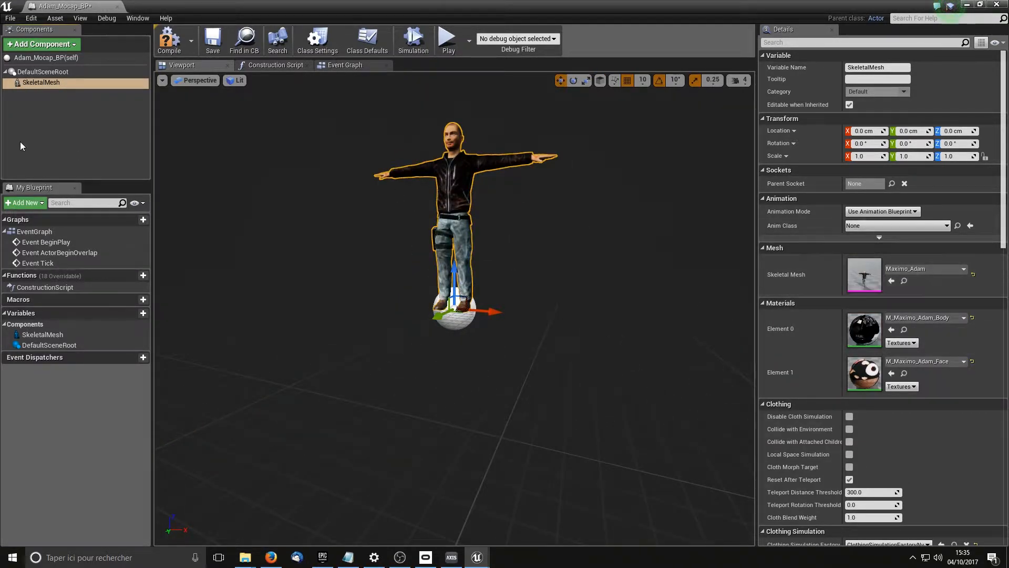
# Add a Perception Neuron component to Adam_Mocap_BP.
pyautogui.click(21, 45)
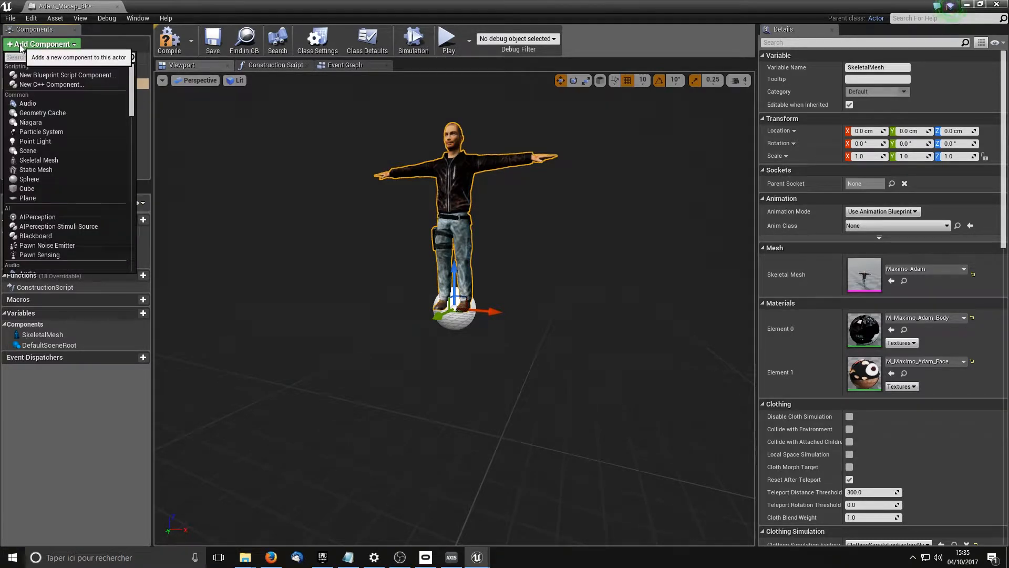
pyautogui.write('percep')
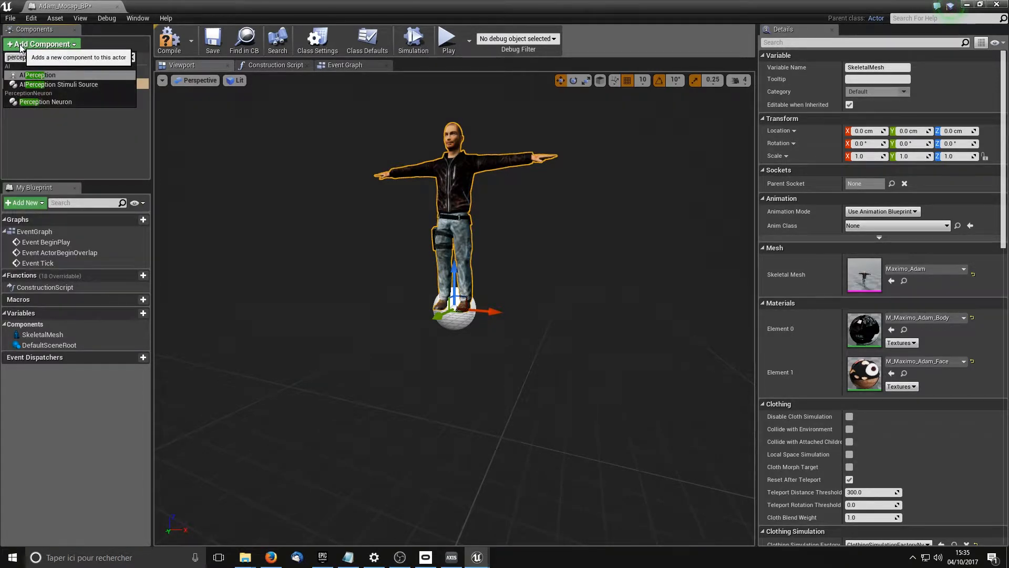
pyautogui.click(35, 103)
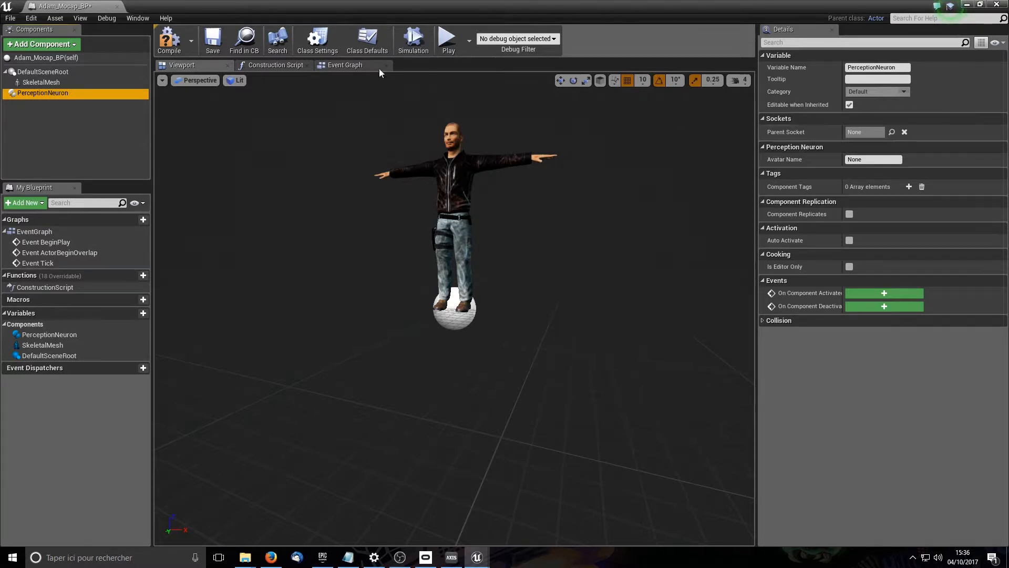
# Set the SkeletalMesh component's Animation Mode to Use Animation Blueprint and its Anim Class to adam_anim_BP.
pyautogui.click(58, 81)
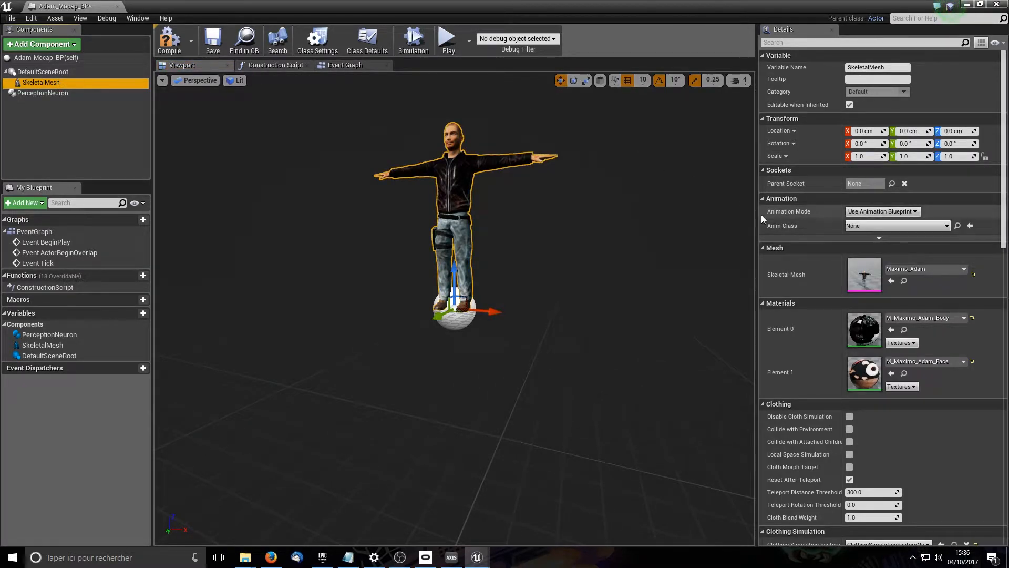
pyautogui.click(870, 212)
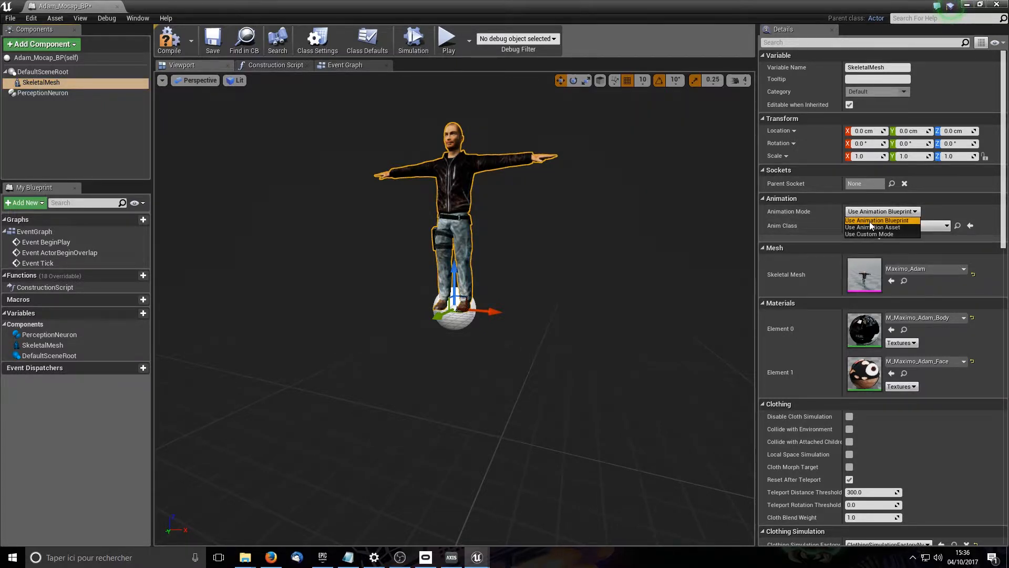
pyautogui.click(869, 221)
pyautogui.click(870, 225)
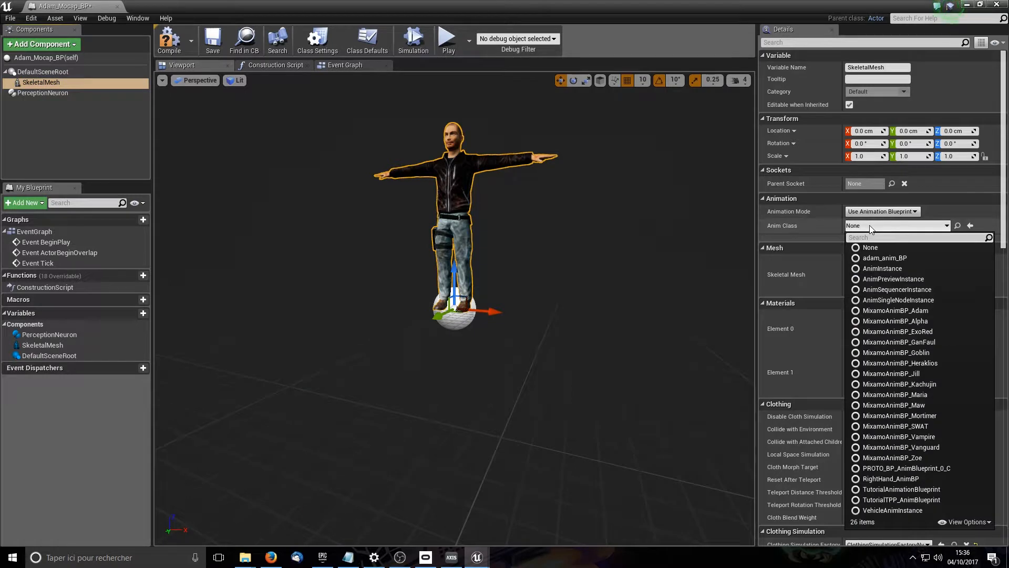
pyautogui.write('ad')
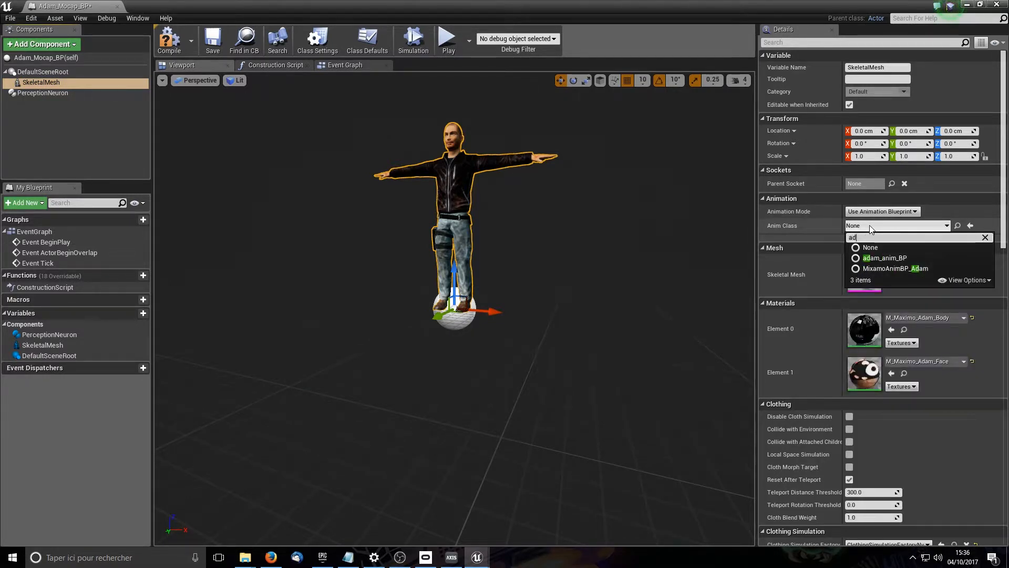
pyautogui.click(884, 259)
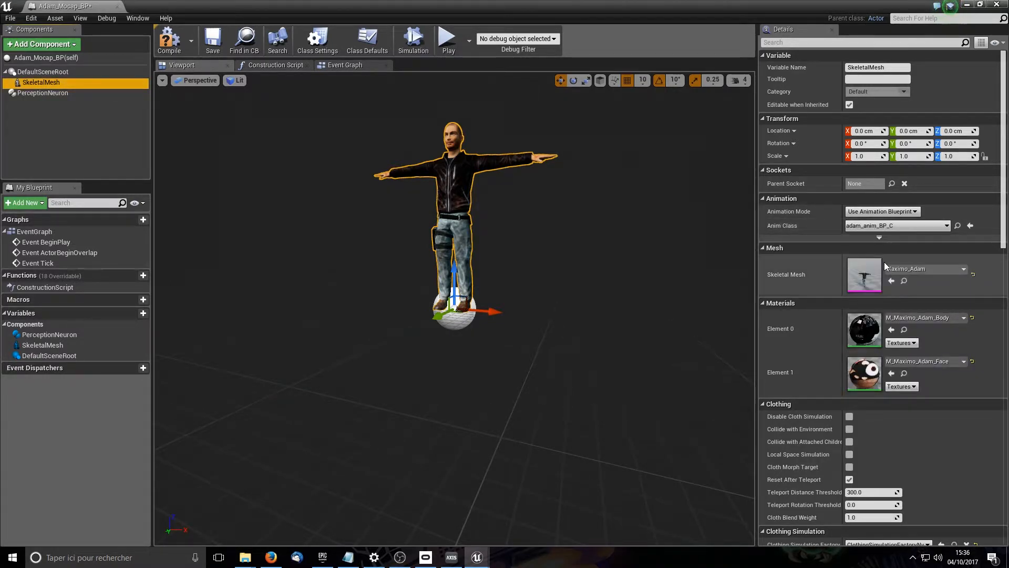
# Compile and save Adam_Mocap_BP and close its Blueprint editor to return to the level.
pyautogui.click(164, 40)
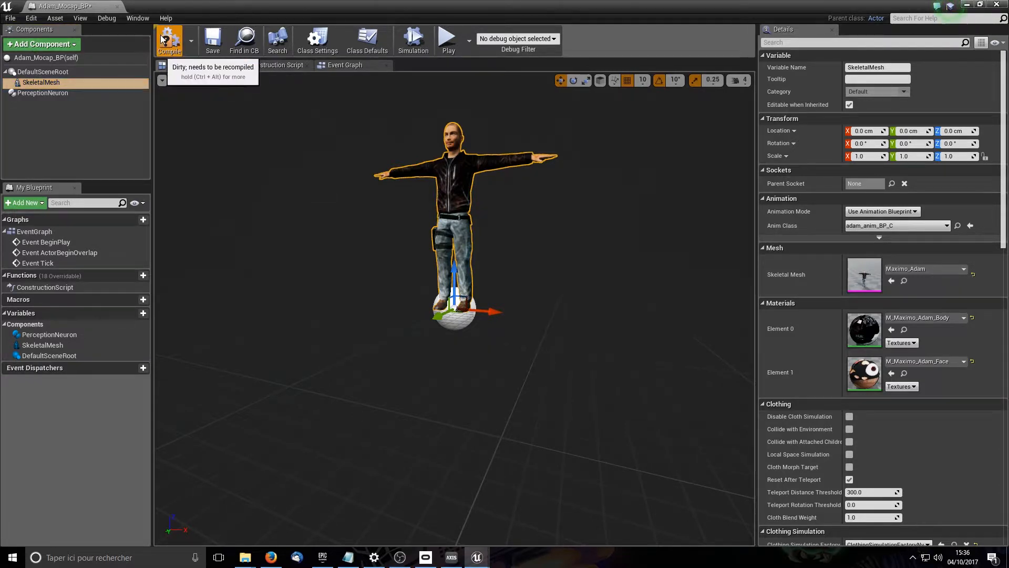
pyautogui.click(215, 41)
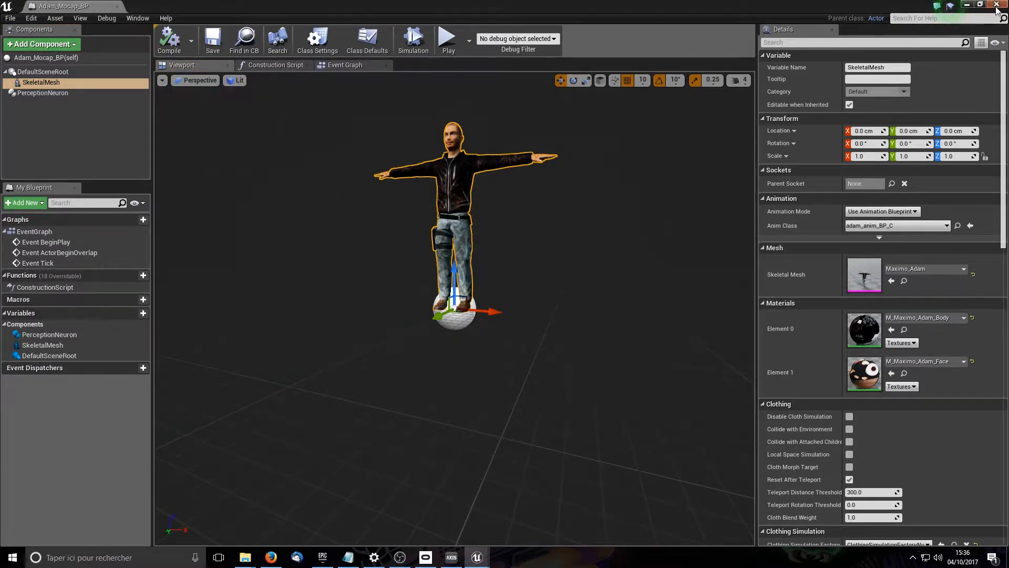
pyautogui.click(42, 92)
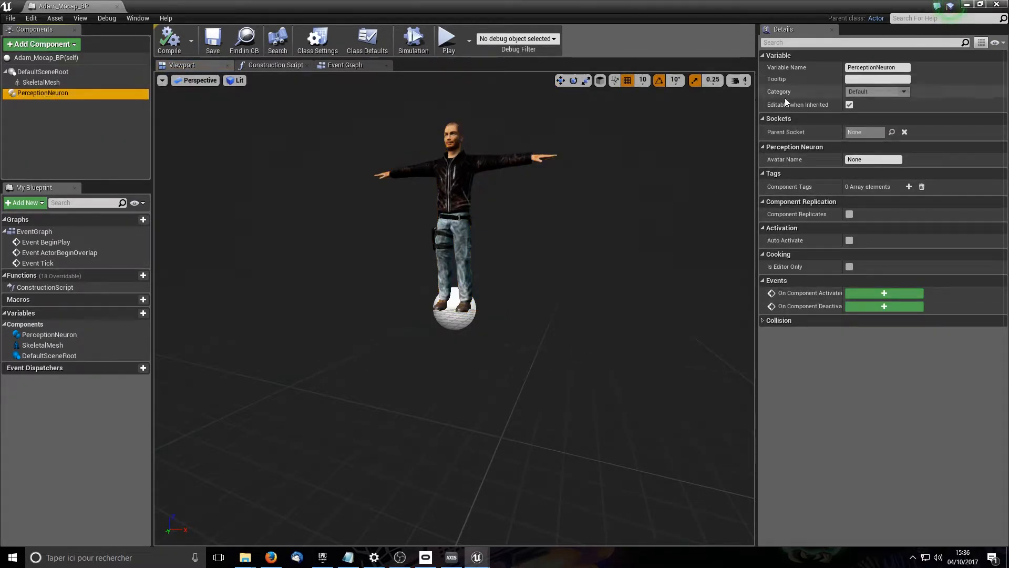
pyautogui.click(1006, 4)
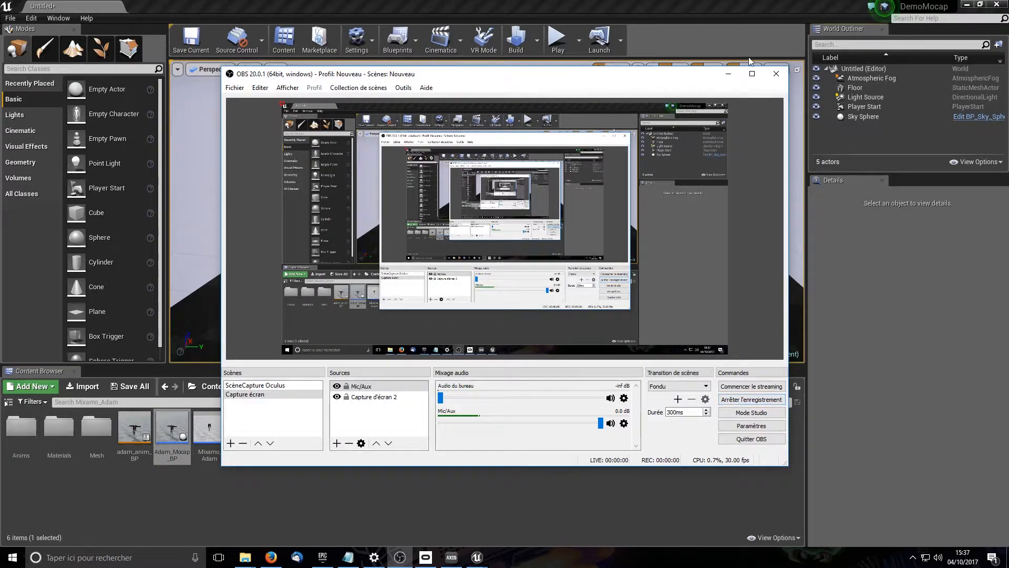
pyautogui.click(728, 75)
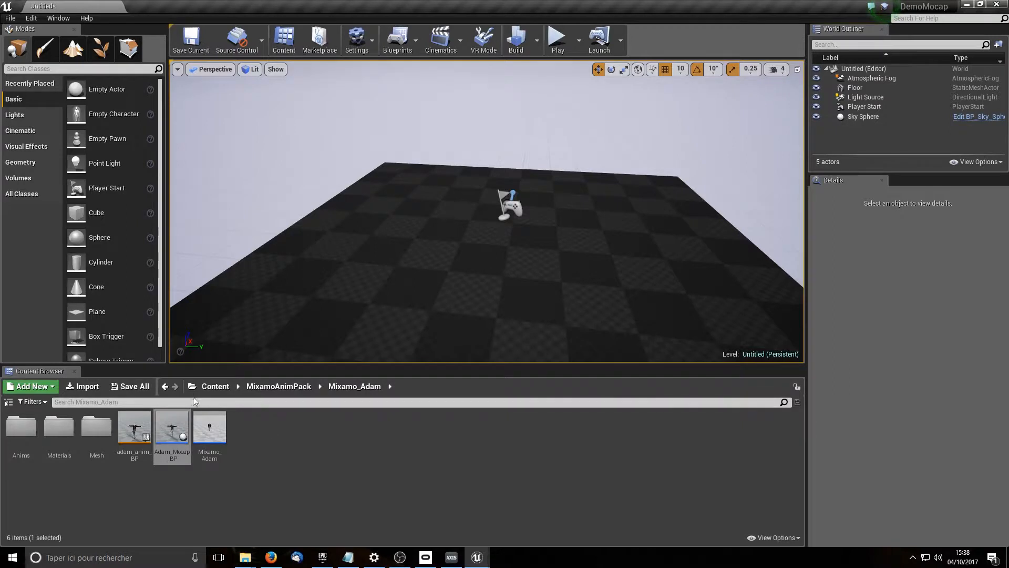
# Create a new folder named BVH directly in the project's Content folder.
pyautogui.click(207, 389)
pyautogui.rightClick(260, 443)
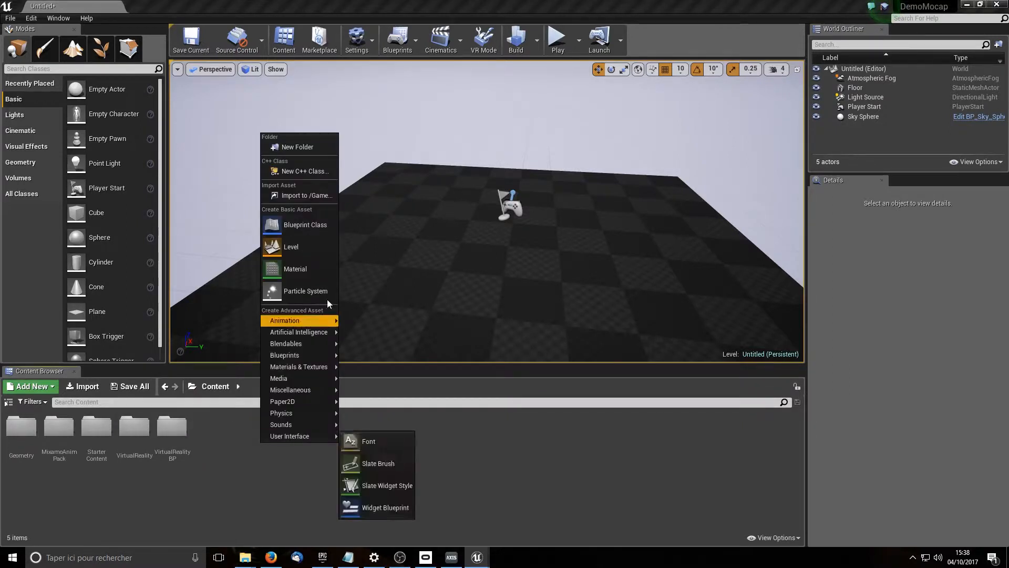
pyautogui.click(328, 150)
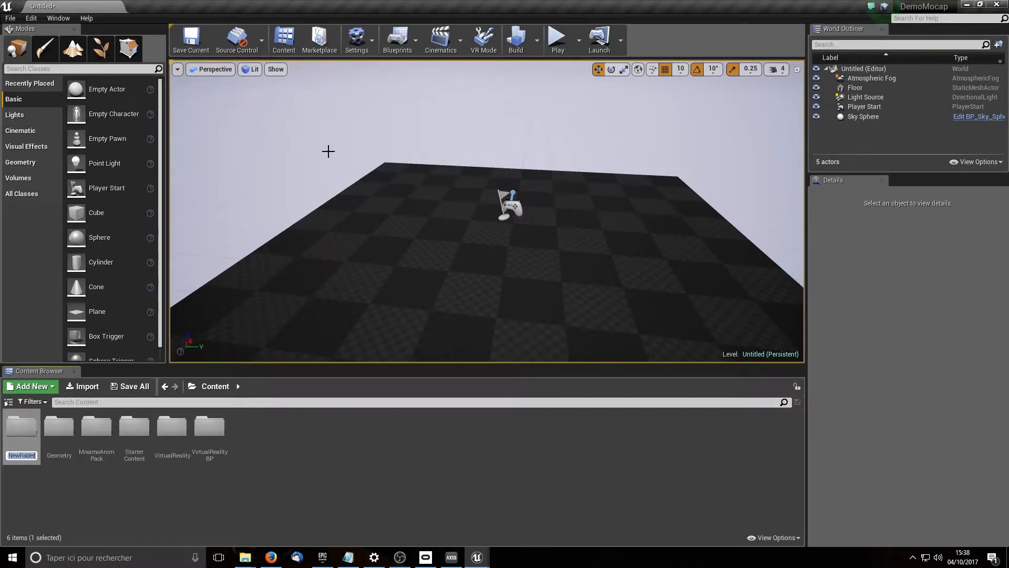
pyautogui.write('BVH')
pyautogui.click(326, 444)
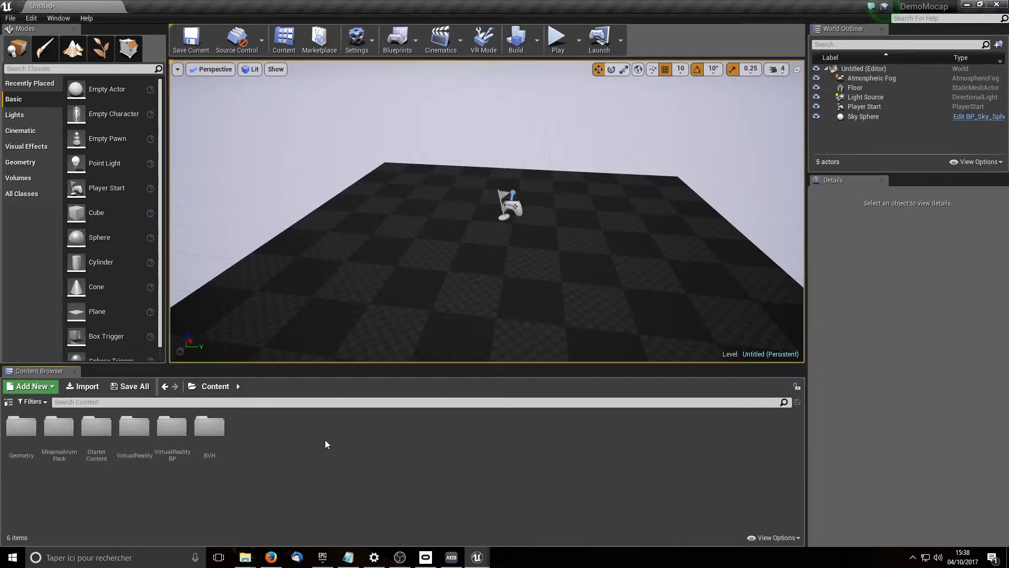
# Import the 29N Avatar00 .bvh recording from Axis Neuron's Motion Files folder into the BVH folder.
pyautogui.doubleClick(210, 432)
pyautogui.hotkey('alt', 'Tab')
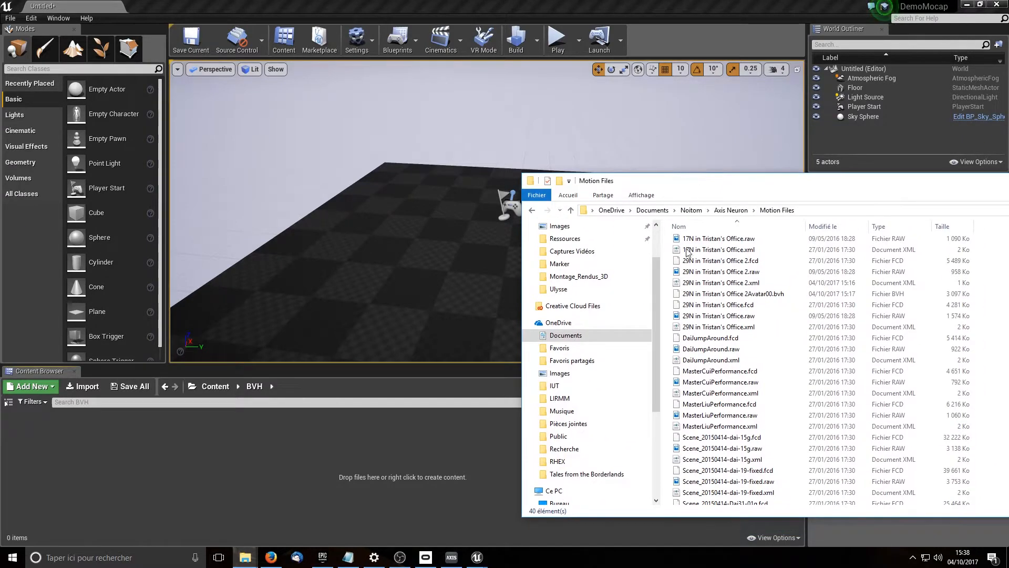
pyautogui.moveTo(738, 293); pyautogui.dragTo(71, 452)
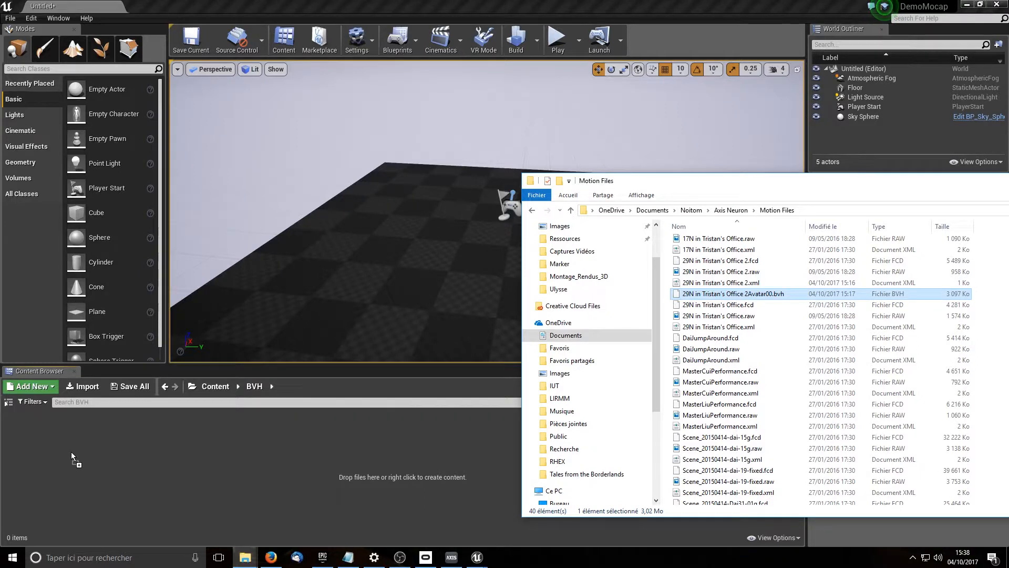
# Place Adam_Mocap_BP from the Mixamo_Adam folder on the level's floor near the Player Start.
pyautogui.click(10, 403)
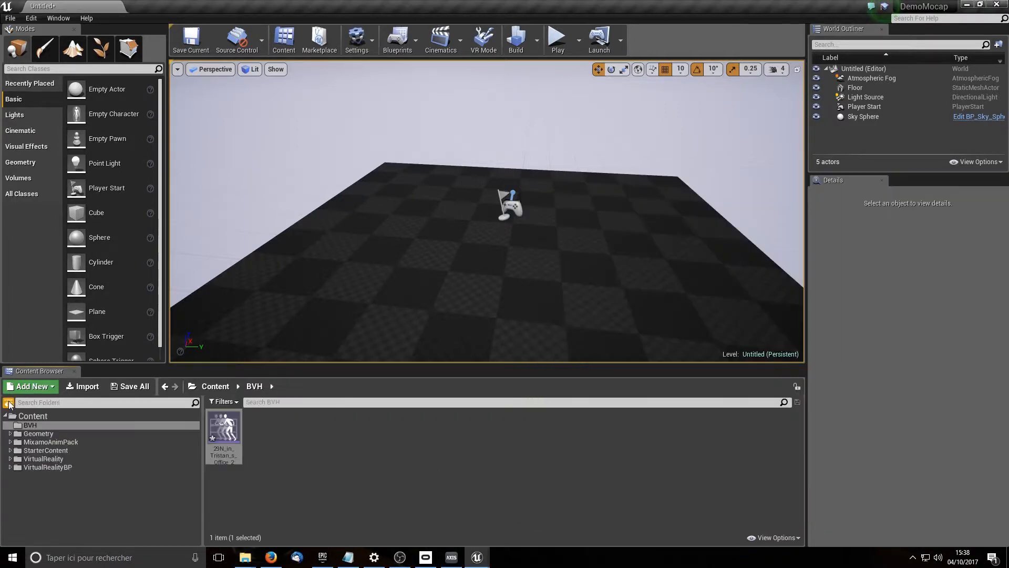
pyautogui.click(41, 434)
pyautogui.click(43, 442)
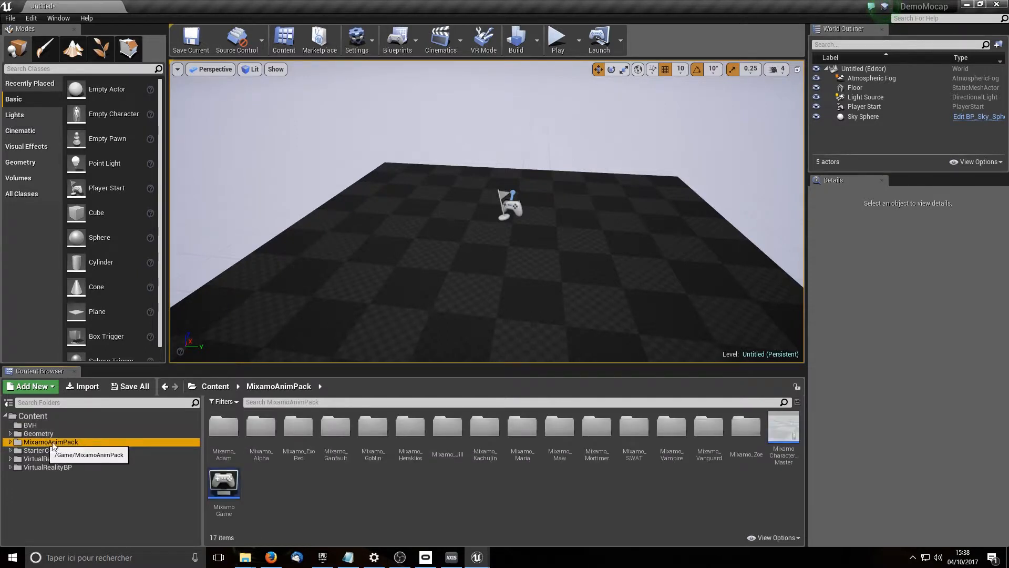
pyautogui.doubleClick(223, 427)
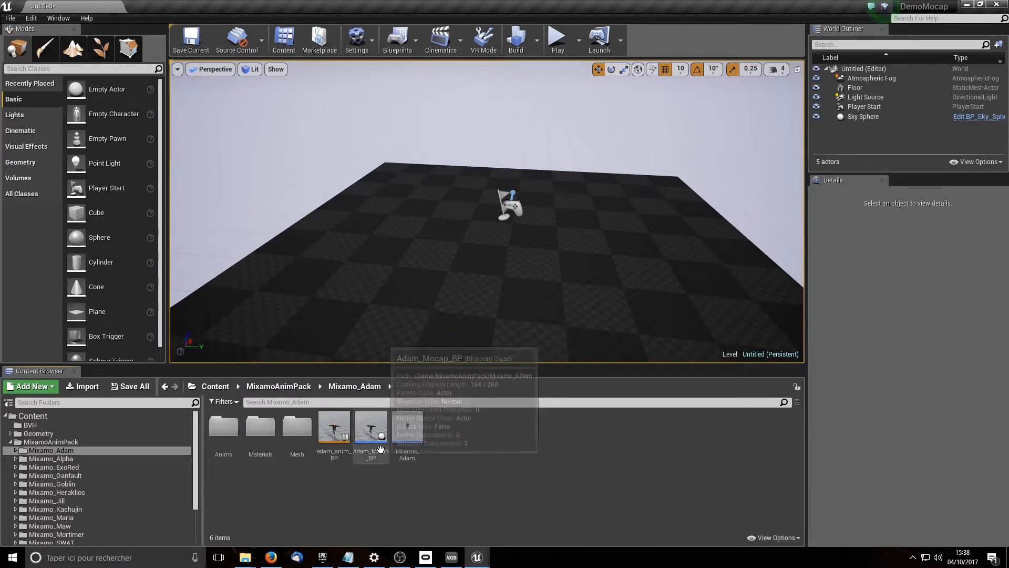
pyautogui.moveTo(372, 434); pyautogui.dragTo(466, 278)
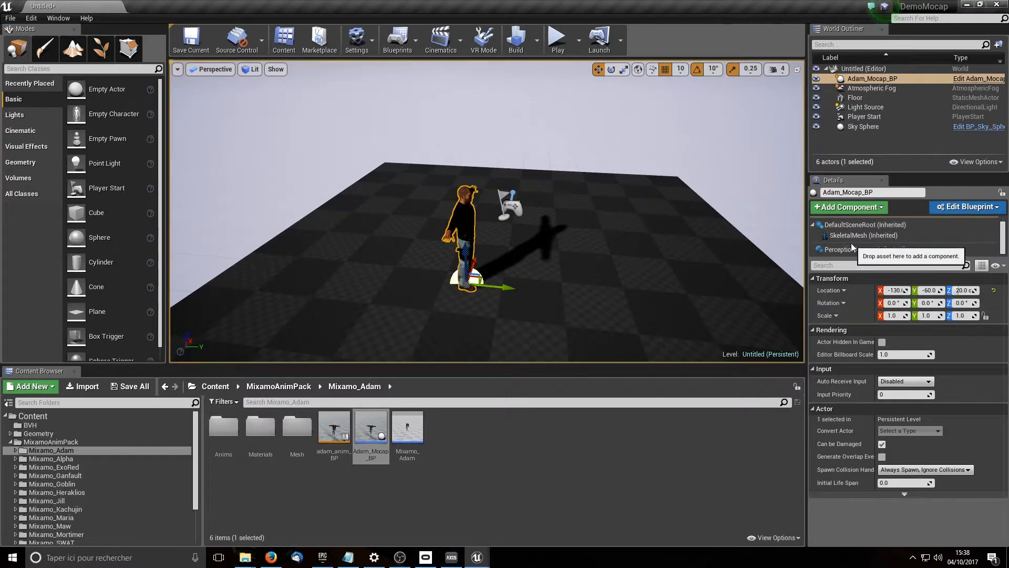
# Assign the imported motion asset from the BVH folder as BVH Asset of the placed actor's PerceptionNeuron component.
pyautogui.click(877, 236)
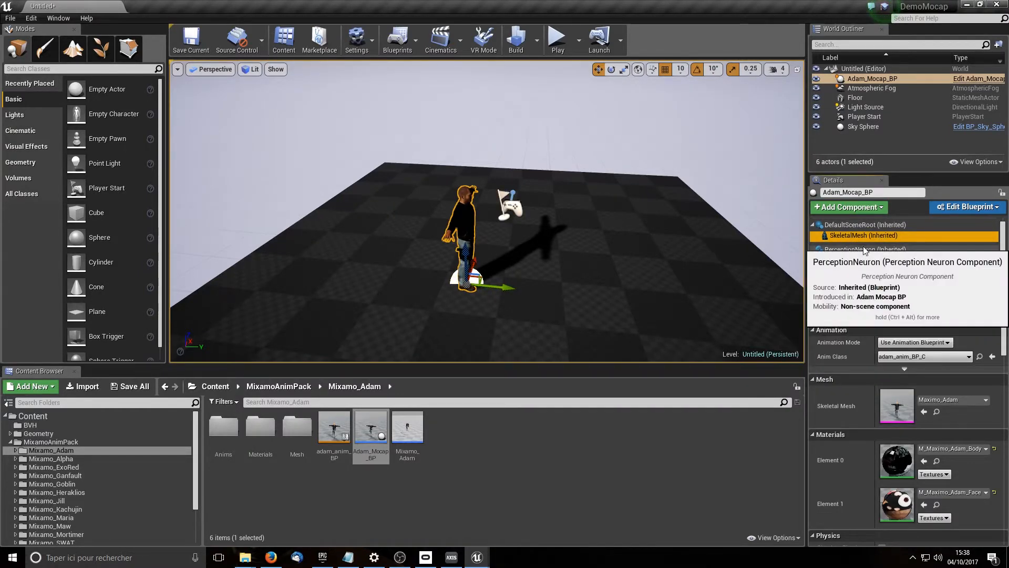
pyautogui.click(864, 249)
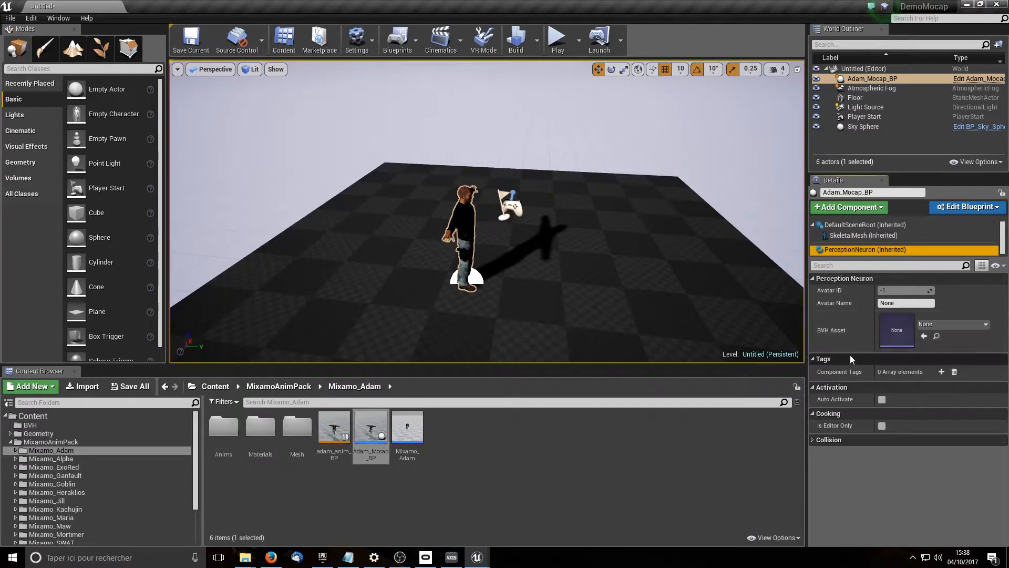
pyautogui.click(29, 425)
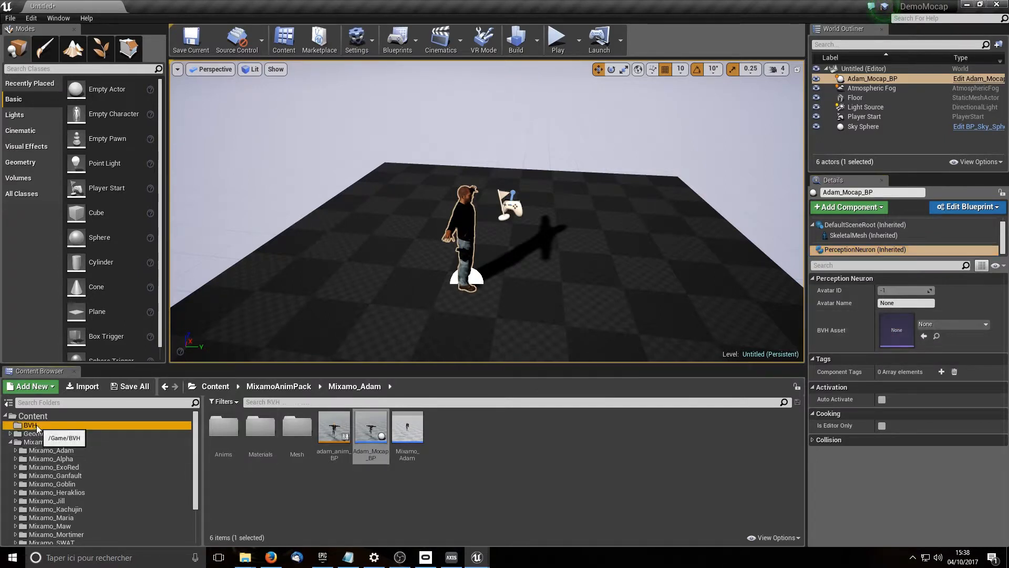
pyautogui.moveTo(223, 428); pyautogui.dragTo(885, 322)
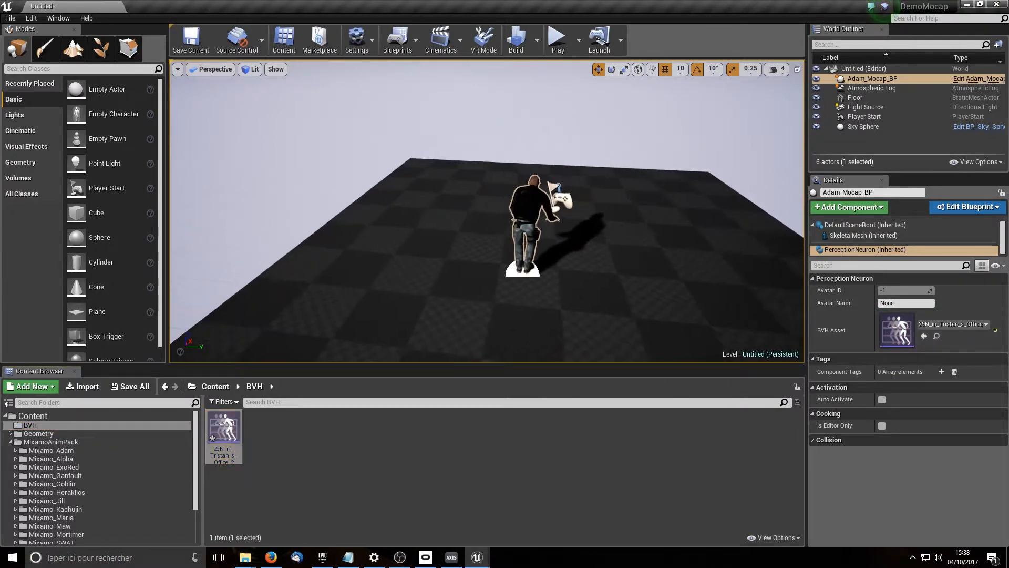
# Play the level and watch the Adam character perform the BVH motion from a distance.
pyautogui.press('d')
pyautogui.moveTo(574, 79); pyautogui.dragTo(449, 80, button='right')
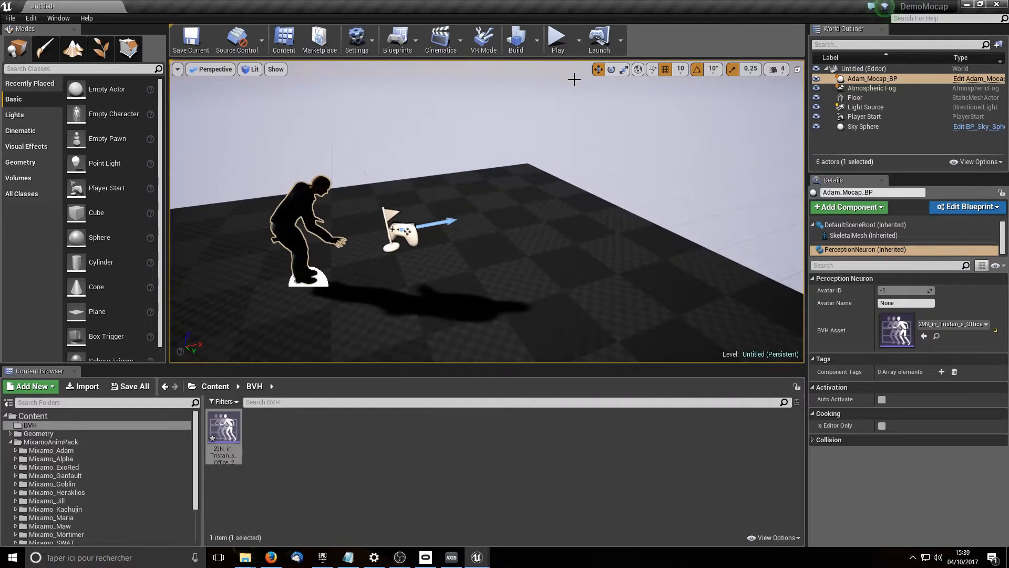
pyautogui.click(558, 43)
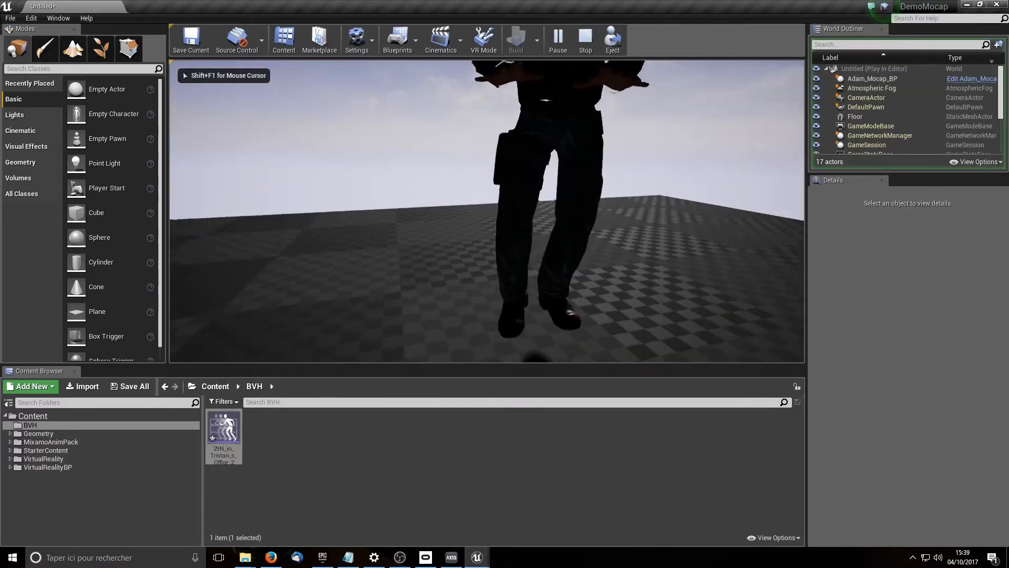
pyautogui.press('s')
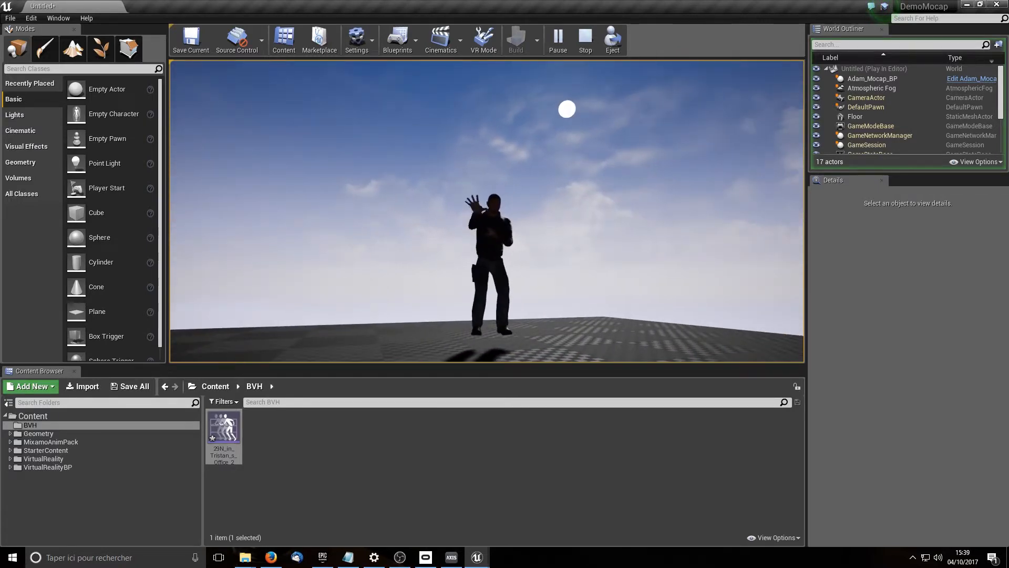
# Stop the play session and delete the placed Adam_Mocap_BP actor from the level.
pyautogui.press('Escape')
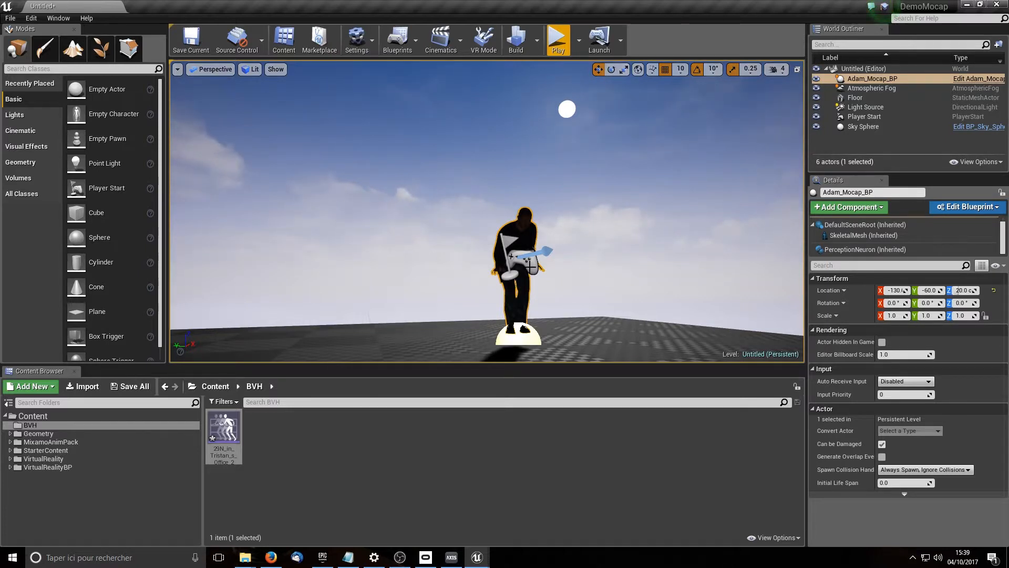
pyautogui.press('Delete')
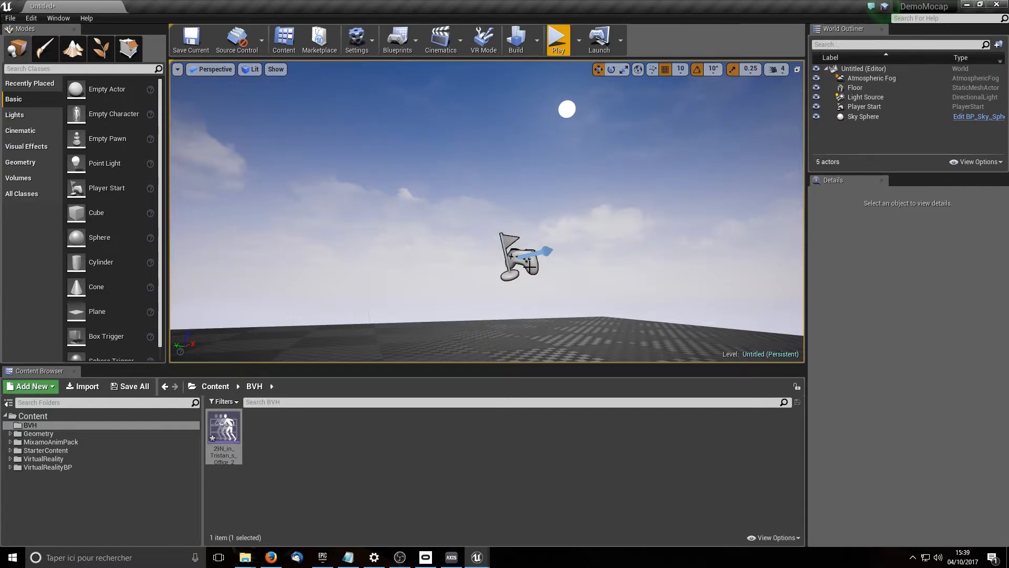
# Find the Perception Neuron Manager actor class and place it on the level's floor beside the Player Start.
pyautogui.click(42, 434)
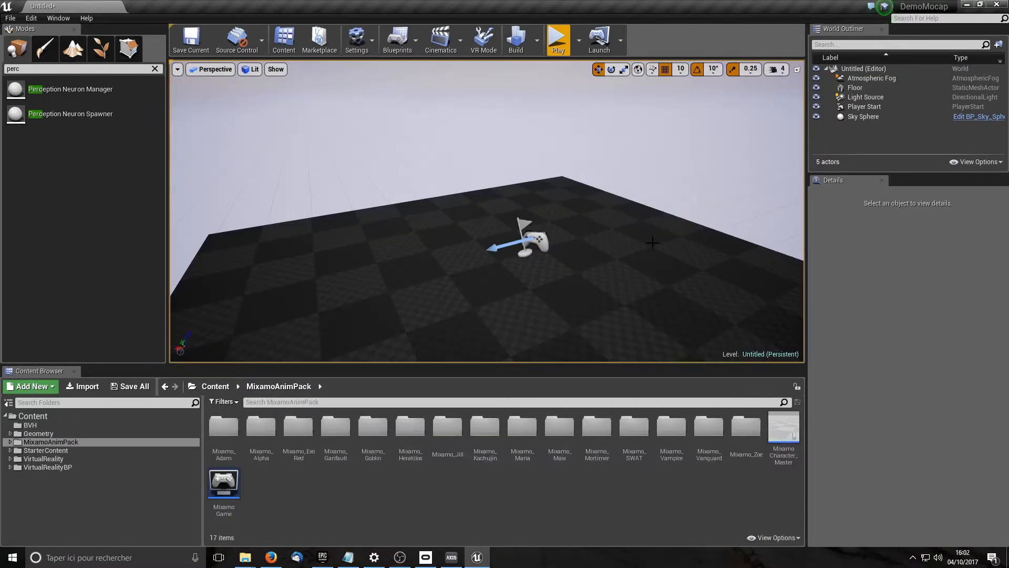
pyautogui.click(155, 69)
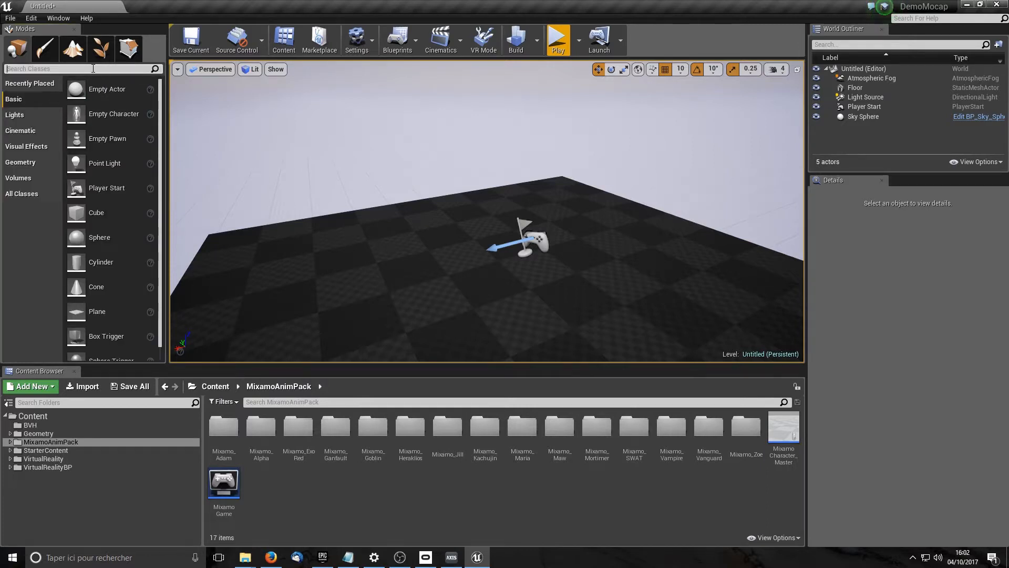
pyautogui.write('P')
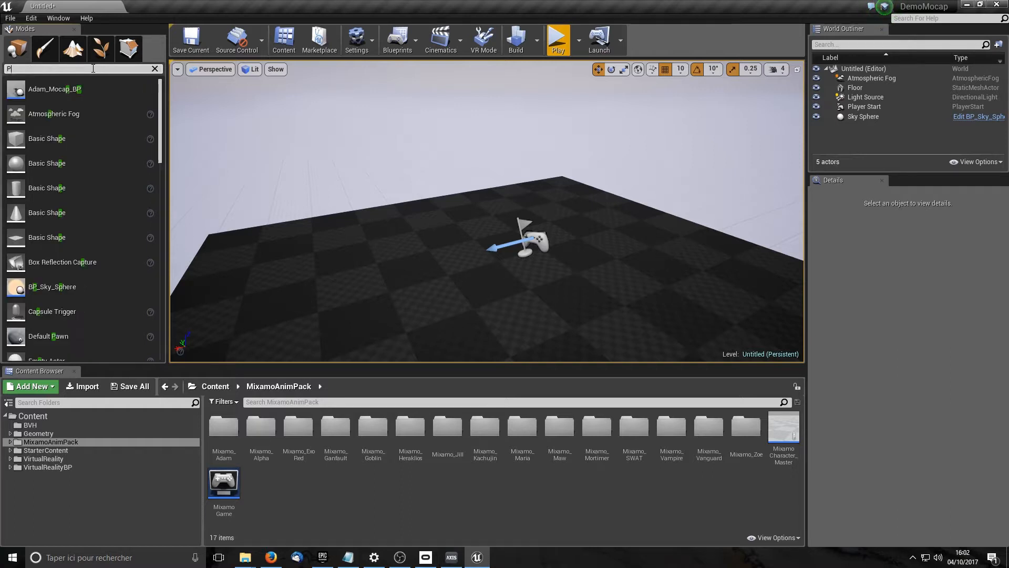
pyautogui.write('erc')
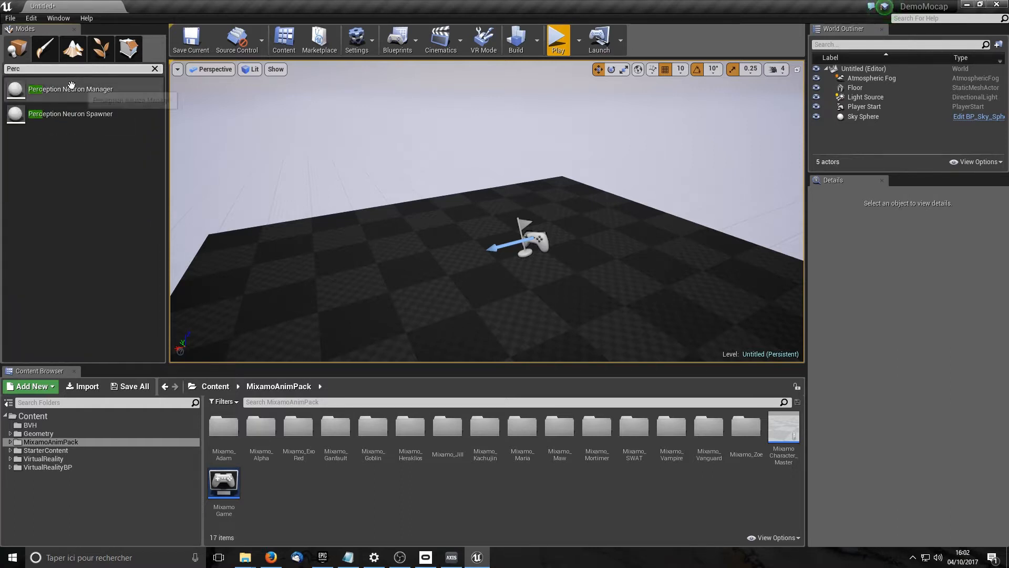
pyautogui.moveTo(38, 95); pyautogui.dragTo(437, 255)
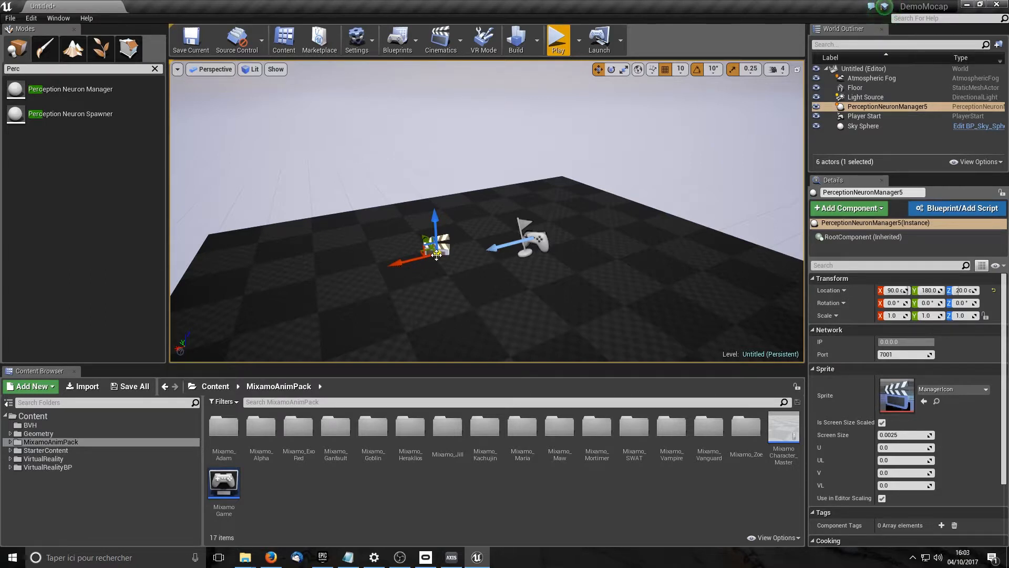
pyautogui.click(819, 370)
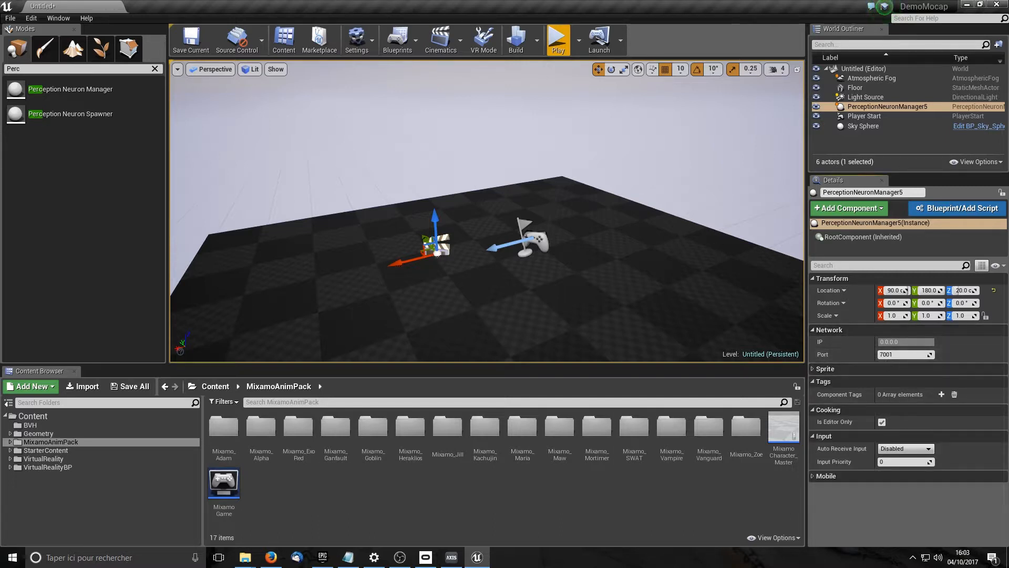
# Switch to Axis Neuron and configure broadcasting to use UDP with the BVH stream enabled.
pyautogui.click(457, 560)
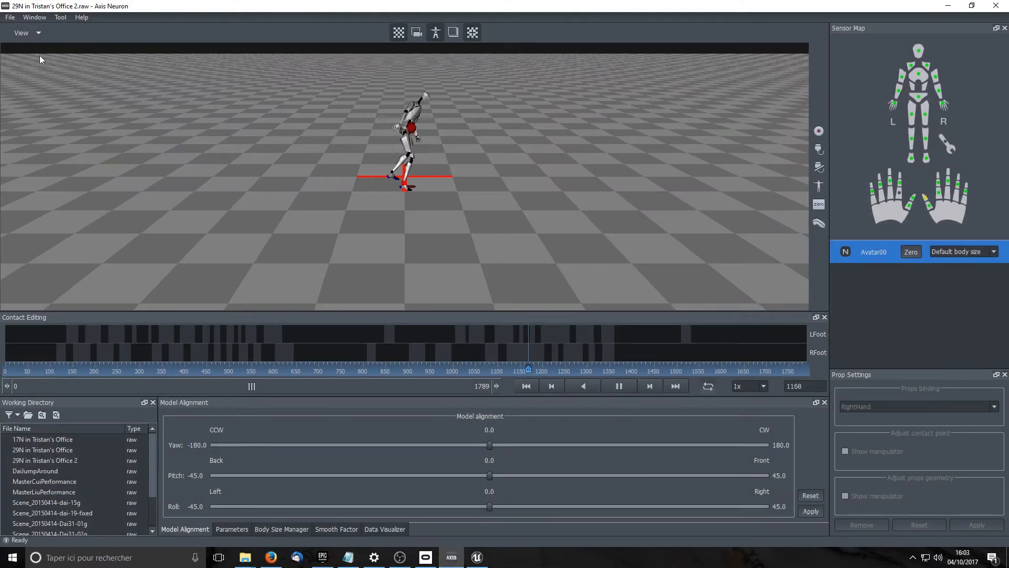
pyautogui.click(10, 17)
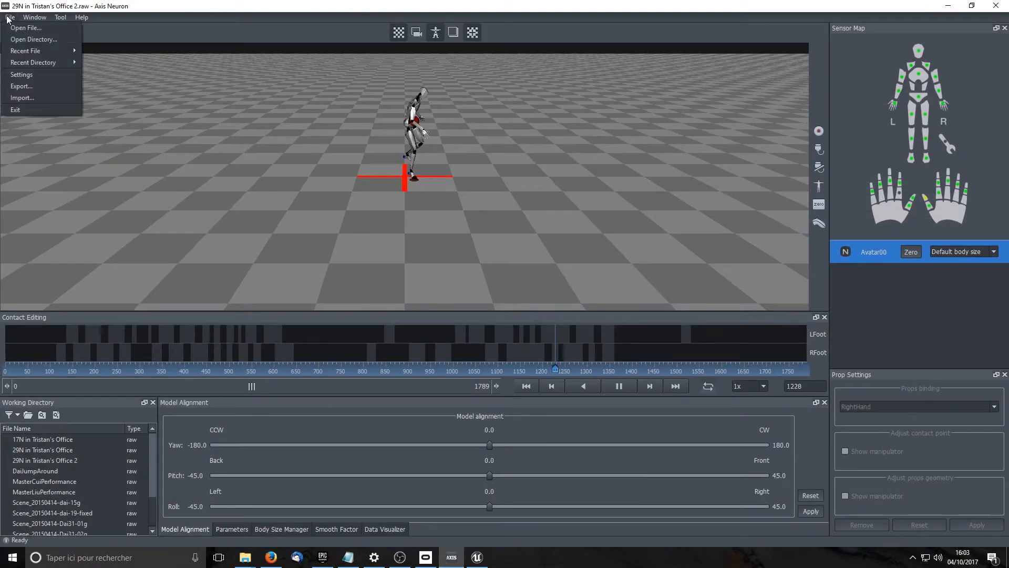
pyautogui.click(25, 74)
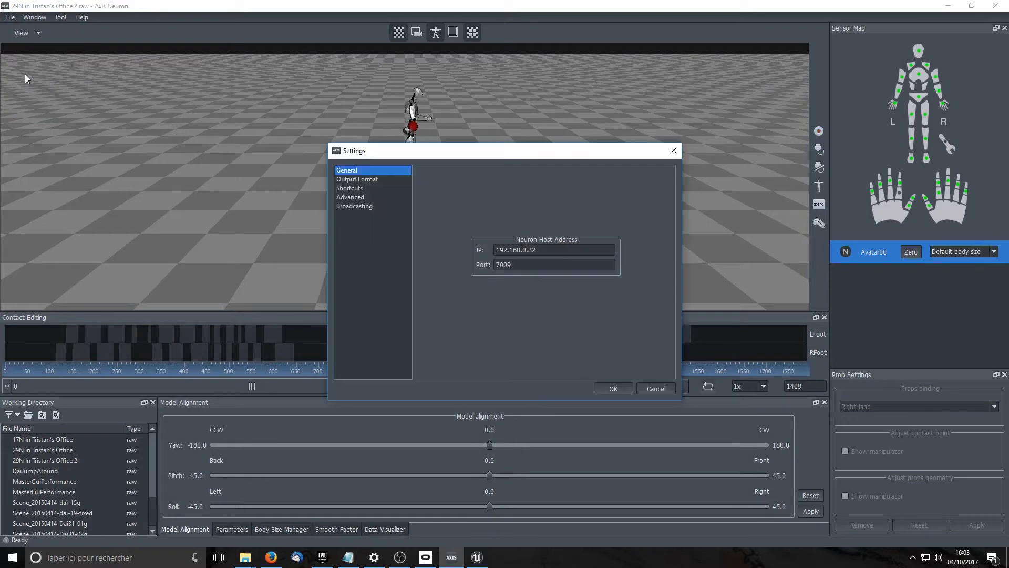
pyautogui.click(343, 207)
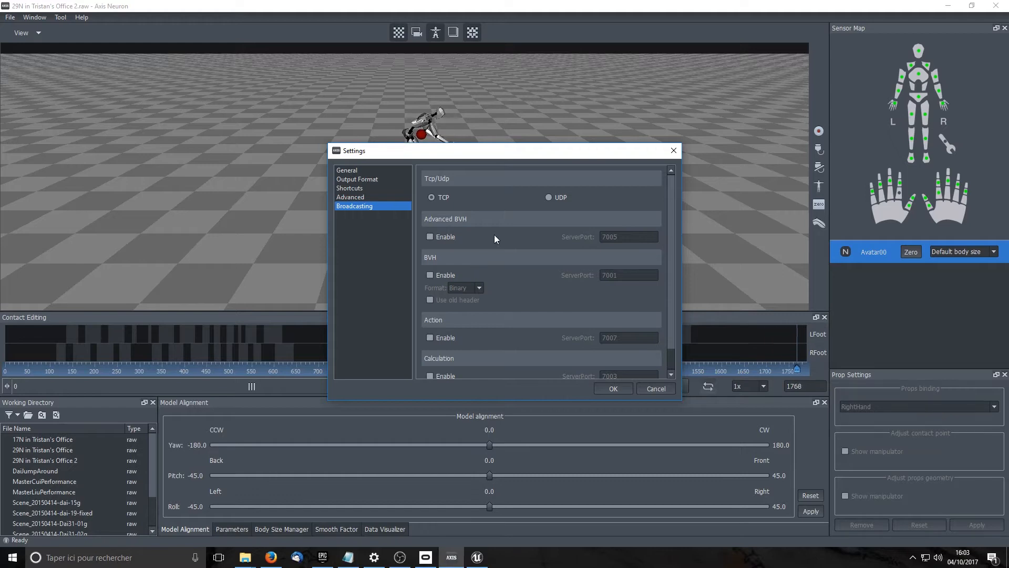
pyautogui.click(548, 198)
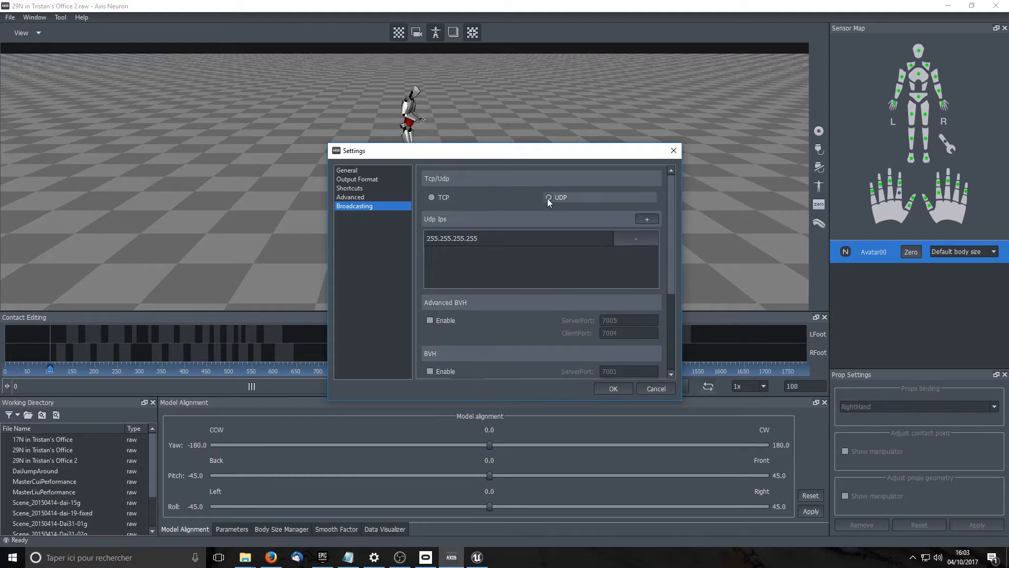
pyautogui.scroll(-3, 506, 293)
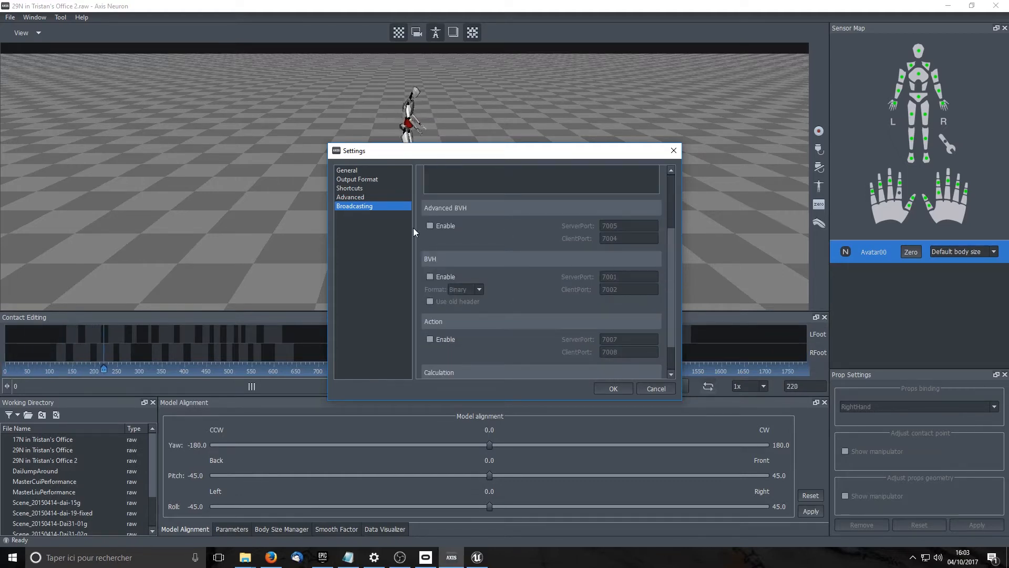
pyautogui.click(430, 277)
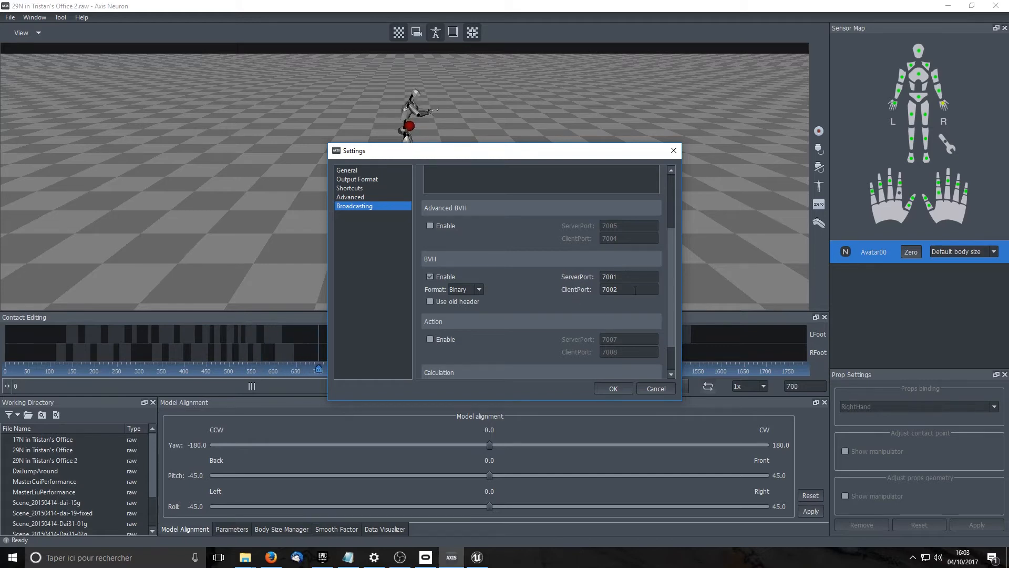
pyautogui.click(603, 385)
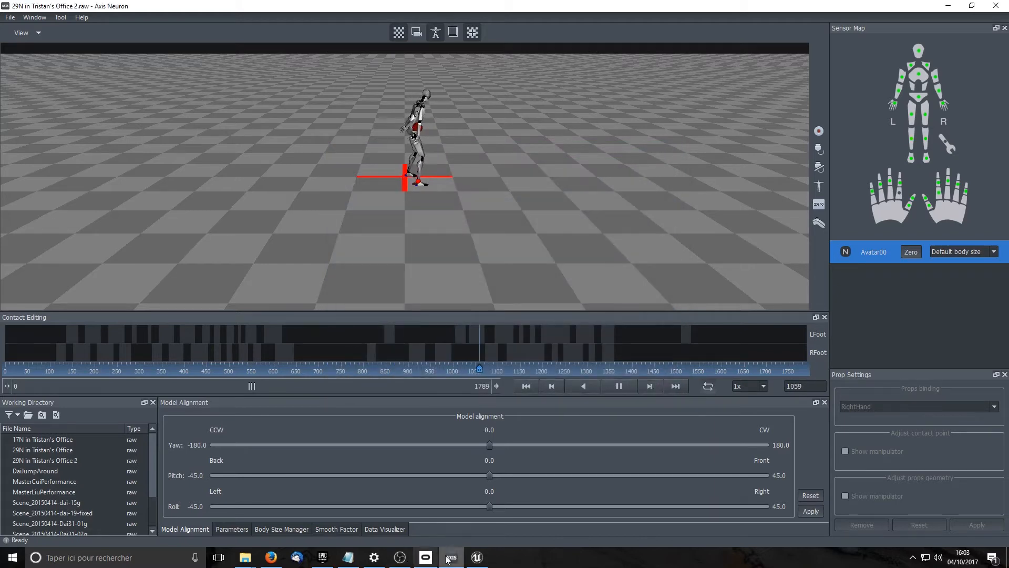
# Switch back to Unreal Editor and set the placed Perception Neuron Manager's network port to 7002.
pyautogui.click(477, 557)
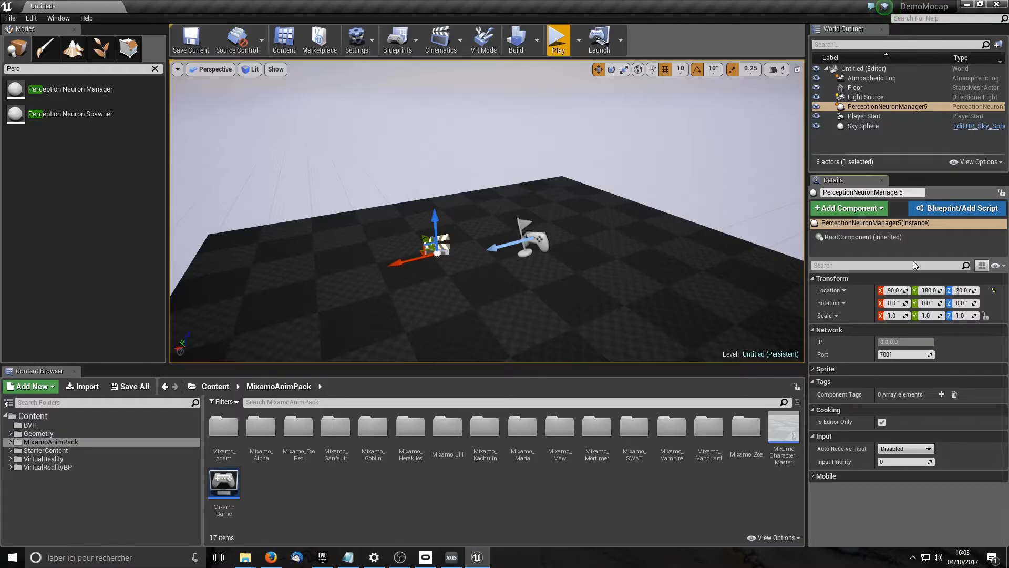
pyautogui.click(900, 354)
pyautogui.click(900, 353)
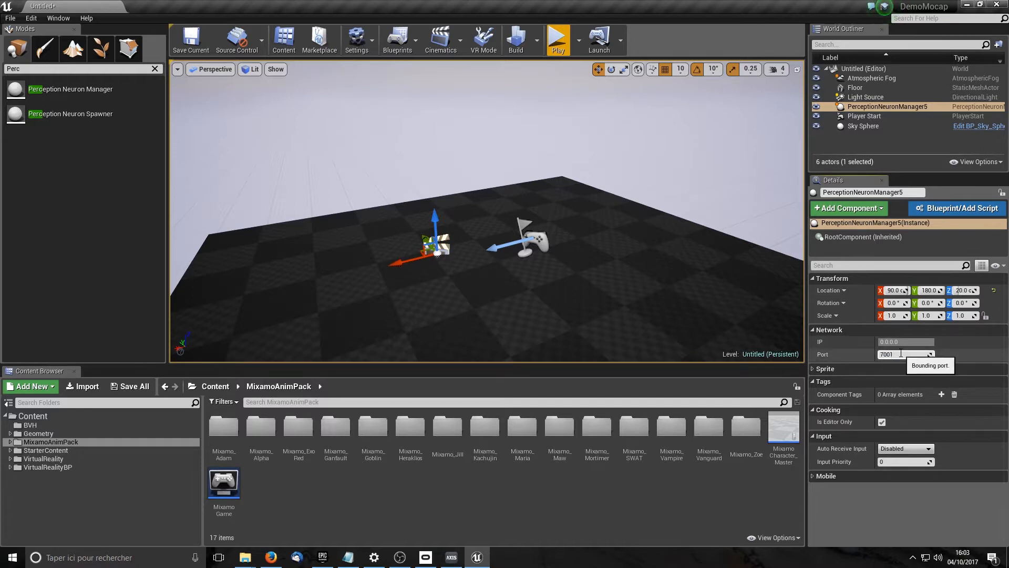
pyautogui.press('Return')
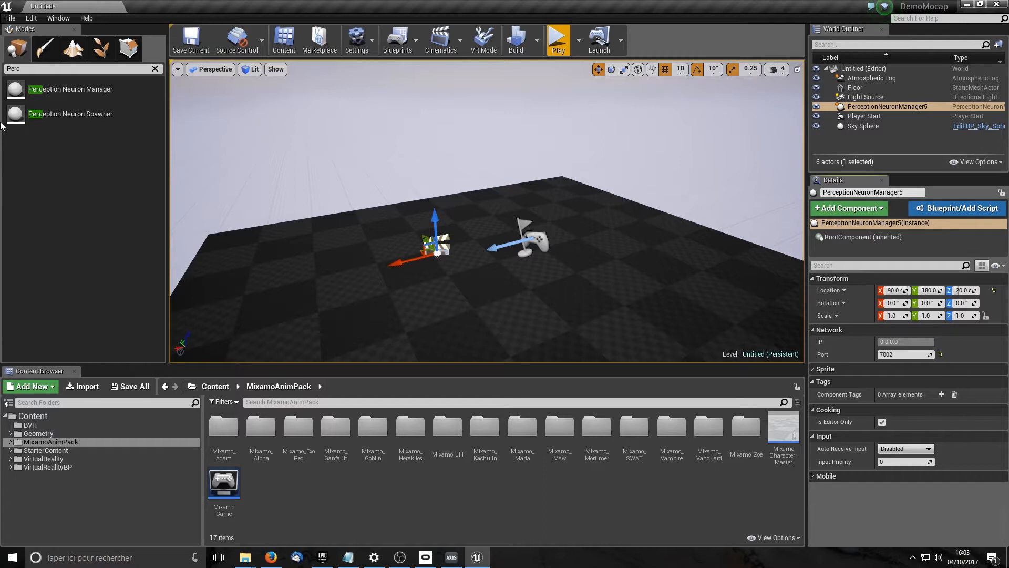
# Place a Perception Neuron Spawner on the floor near the manager and collapse its Transform and Sprite properties.
pyautogui.moveTo(32, 113); pyautogui.dragTo(317, 310)
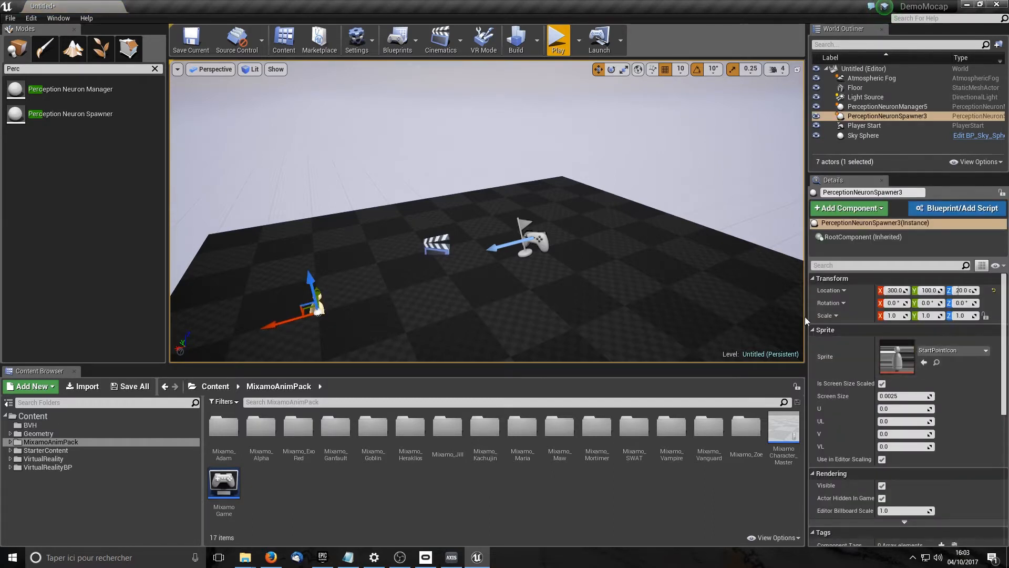
pyautogui.click(816, 330)
pyautogui.click(813, 277)
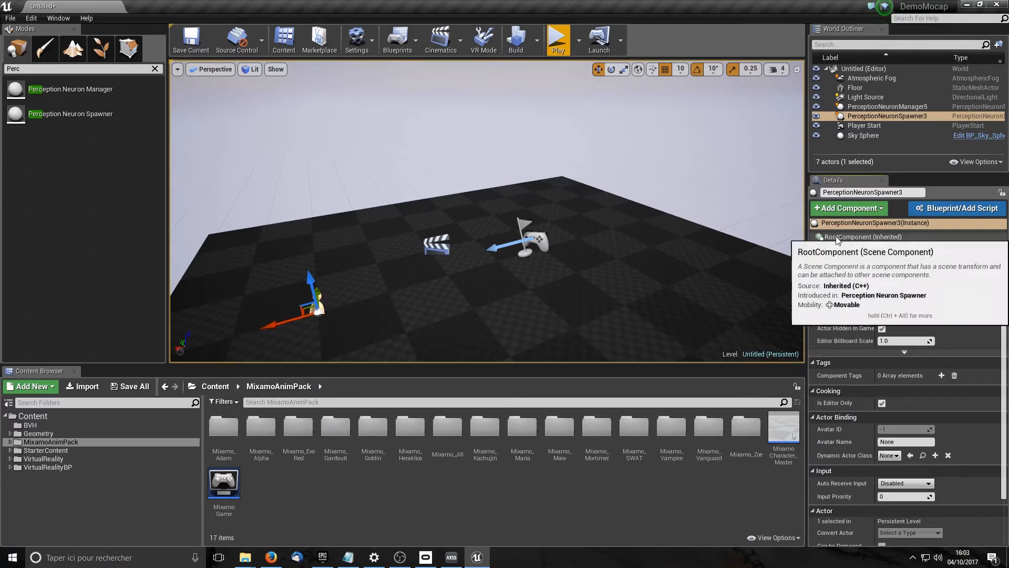
pyautogui.click(843, 223)
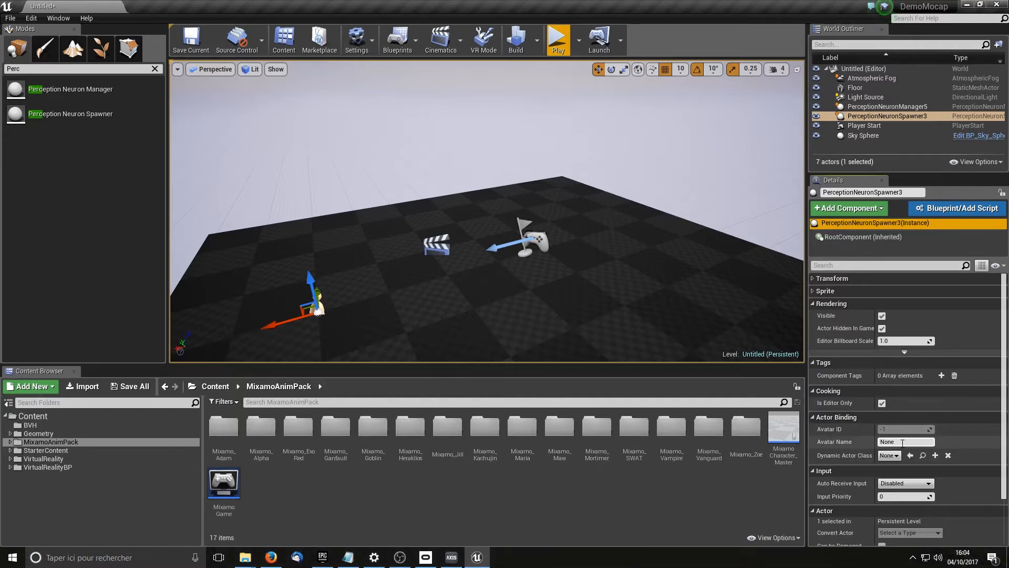
# Copy the avatar's name from Axis Neuron and set the spawner's Avatar Name in Unreal Editor to Avatar00.
pyautogui.click(454, 560)
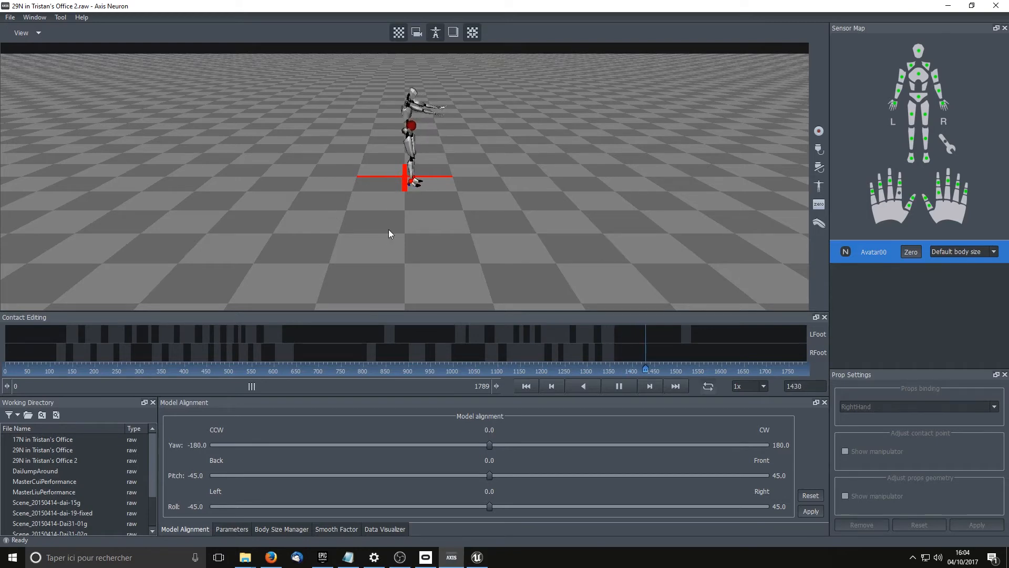
pyautogui.doubleClick(868, 253)
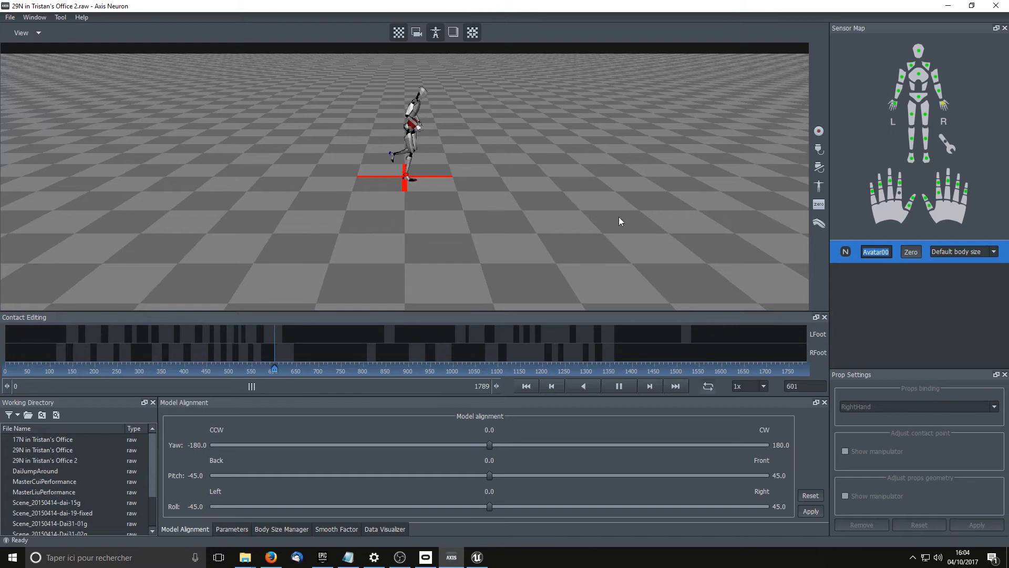
pyautogui.click(476, 557)
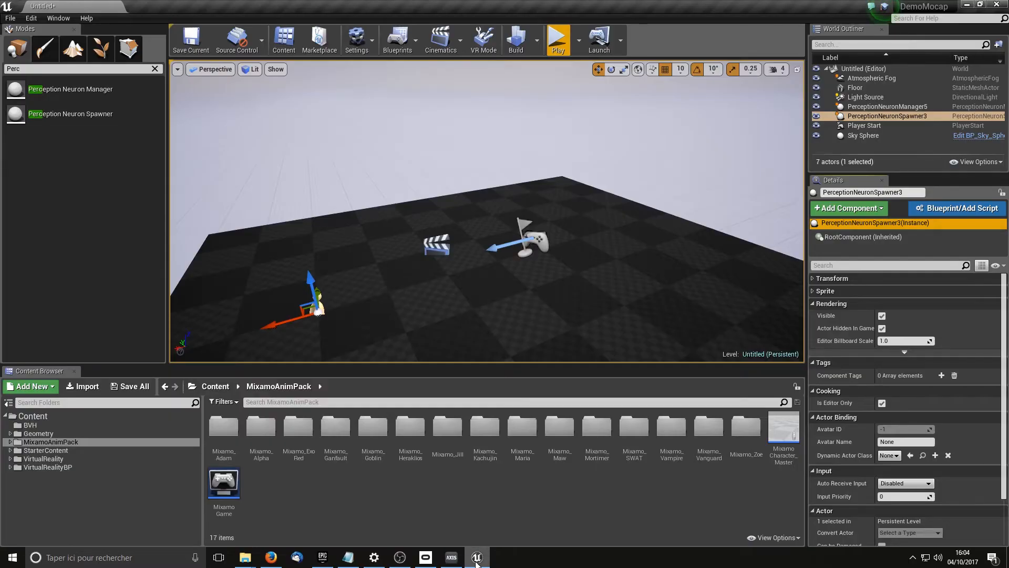
pyautogui.click(905, 441)
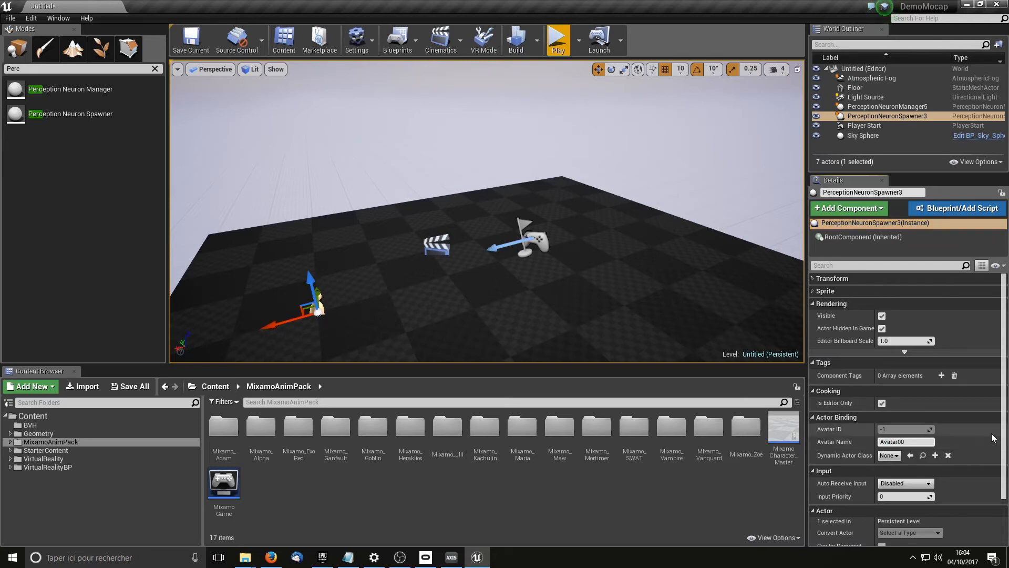
# Set the spawner's Dynamic Actor Class to Adam_Mocap_BP.
pyautogui.click(895, 456)
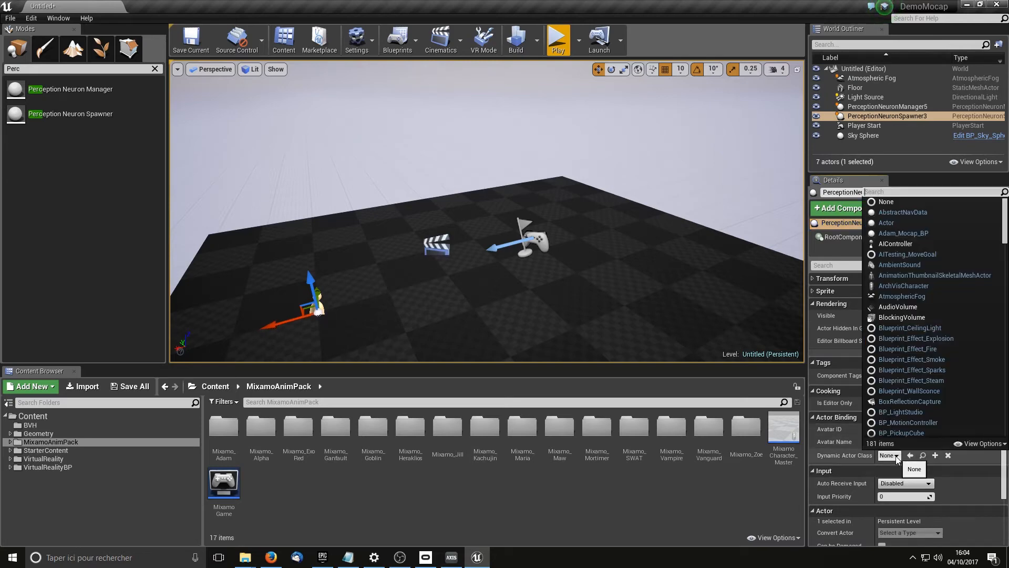
pyautogui.write('Adam')
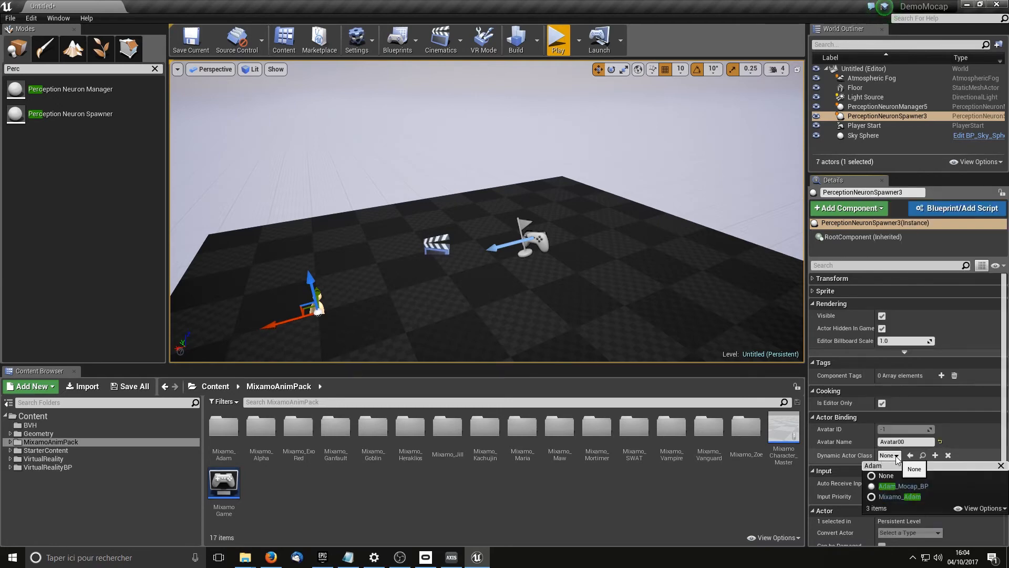
pyautogui.click(898, 486)
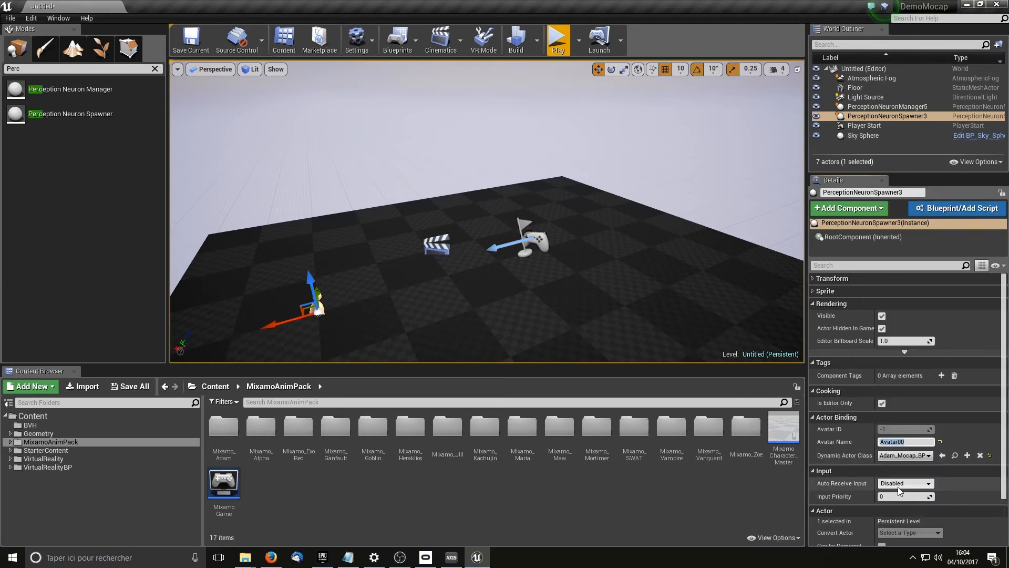
# Play the level to watch the spawned Adam character perform the streamed motion, and stop the session.
pyautogui.click(558, 50)
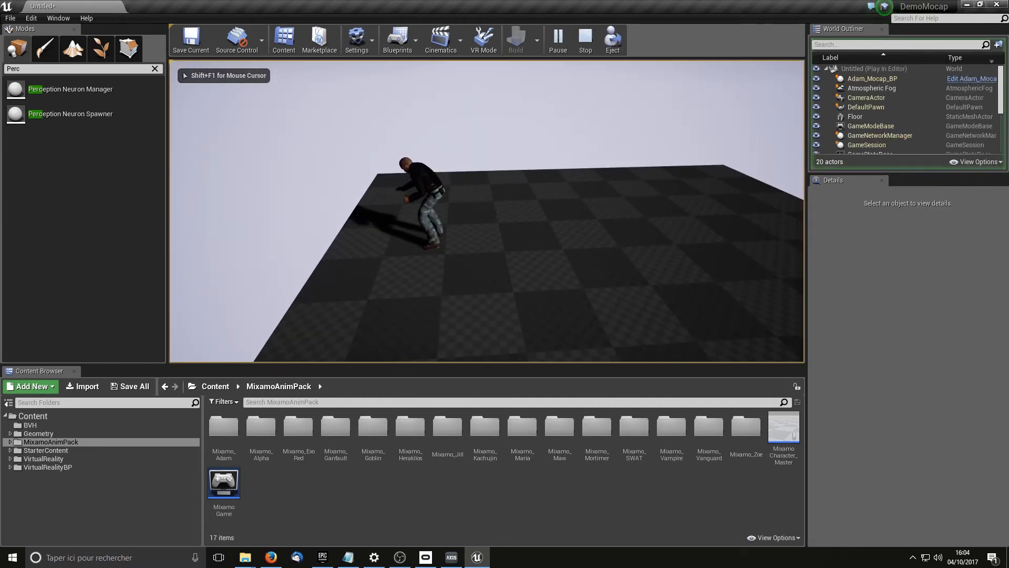
pyautogui.press('Escape')
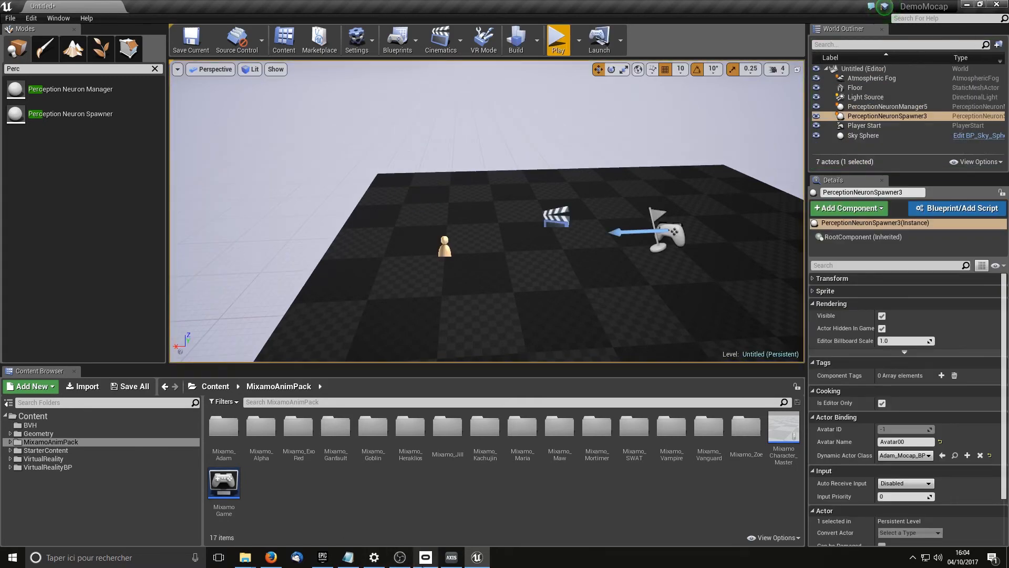
# Arrange Unreal Editor and Axis Neuron side by side and play the level to compare both characters' motion.
pyautogui.press('super+Left')
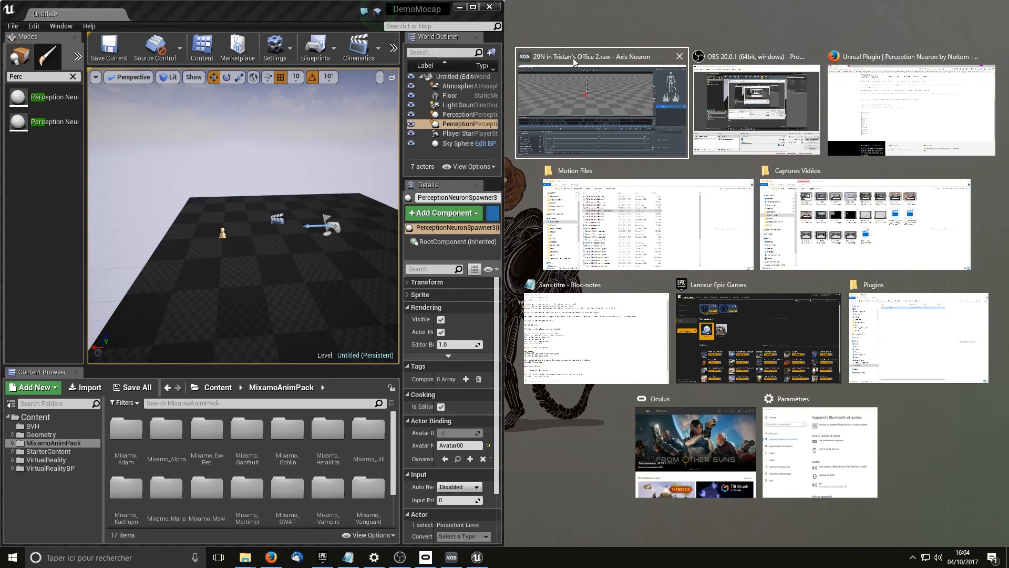
pyautogui.click(641, 93)
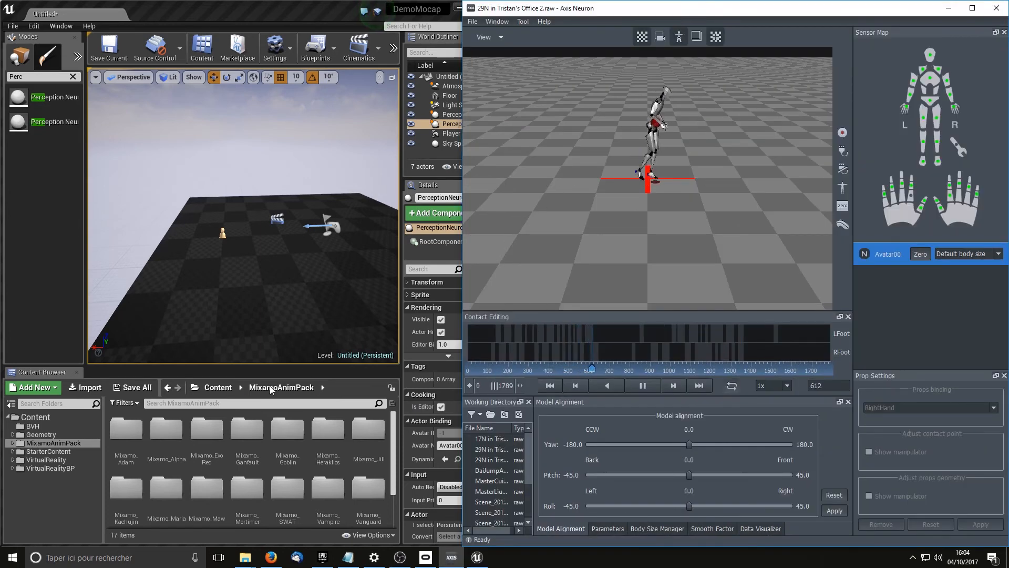
pyautogui.click(394, 50)
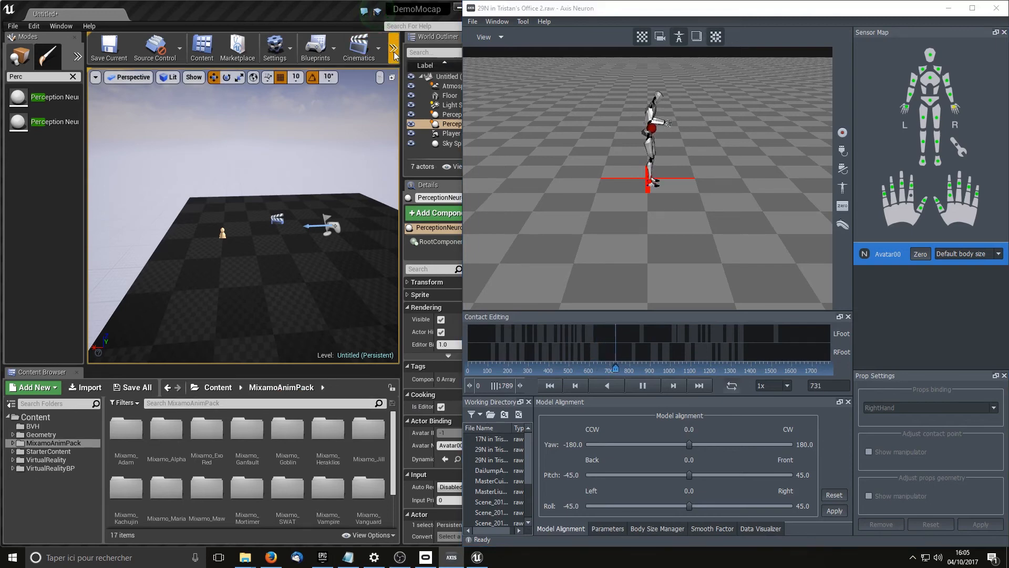
pyautogui.click(419, 112)
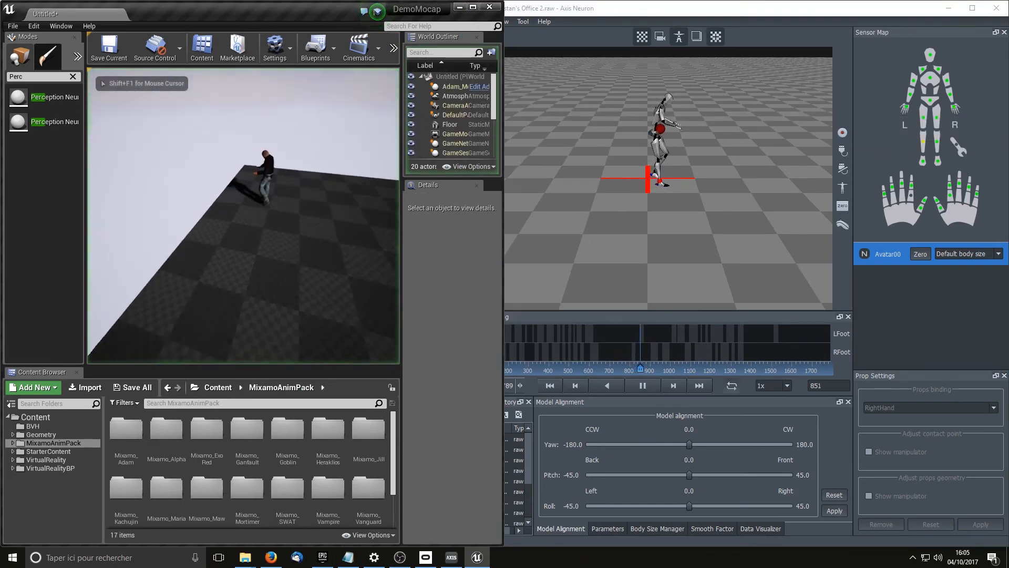